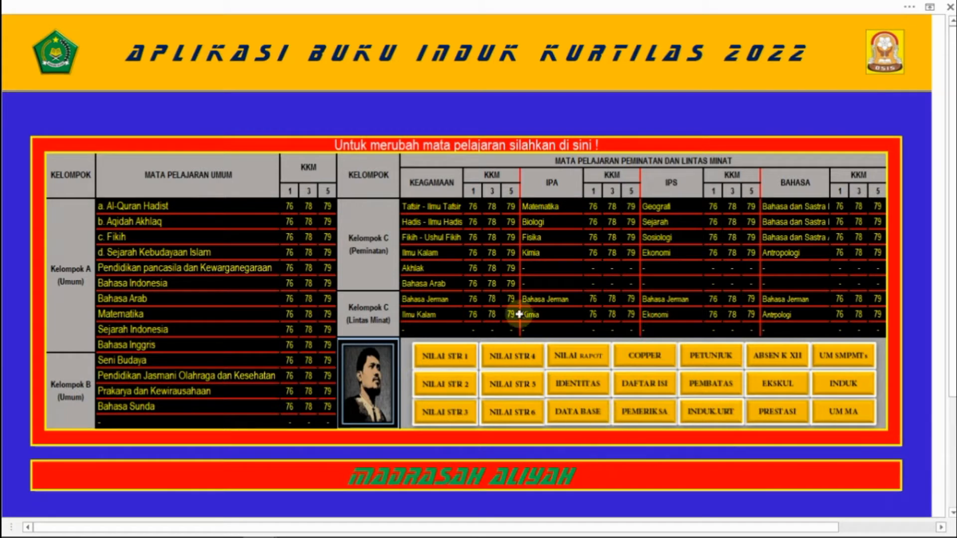
- Open the semester report grades page and review the displayed student's marks across all subject groups
{"action": "left_click", "coordinate": [585, 361]}
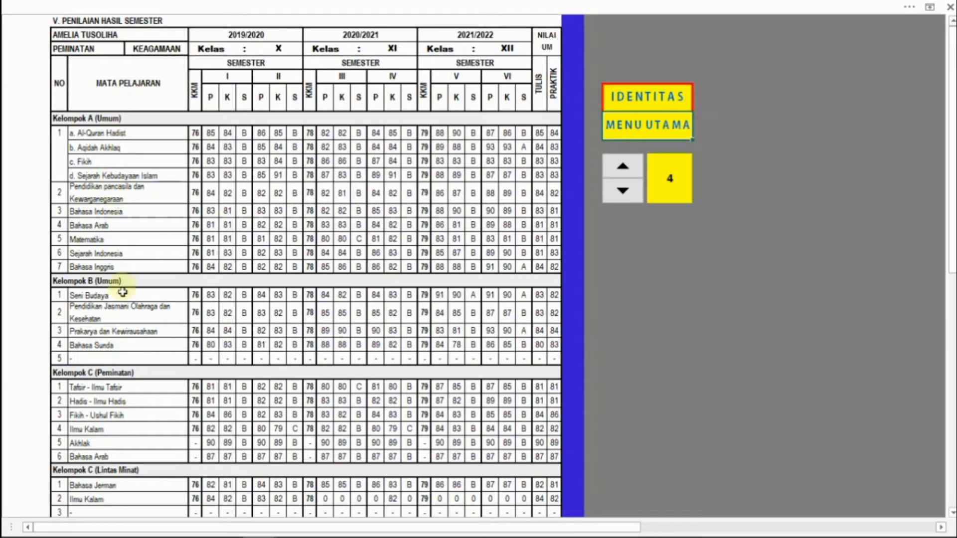
{"action": "scroll", "coordinate": [119, 429], "scroll_direction": "down", "scroll_amount": 4}
{"action": "scroll", "coordinate": [119, 427], "scroll_direction": "up", "scroll_amount": 4}
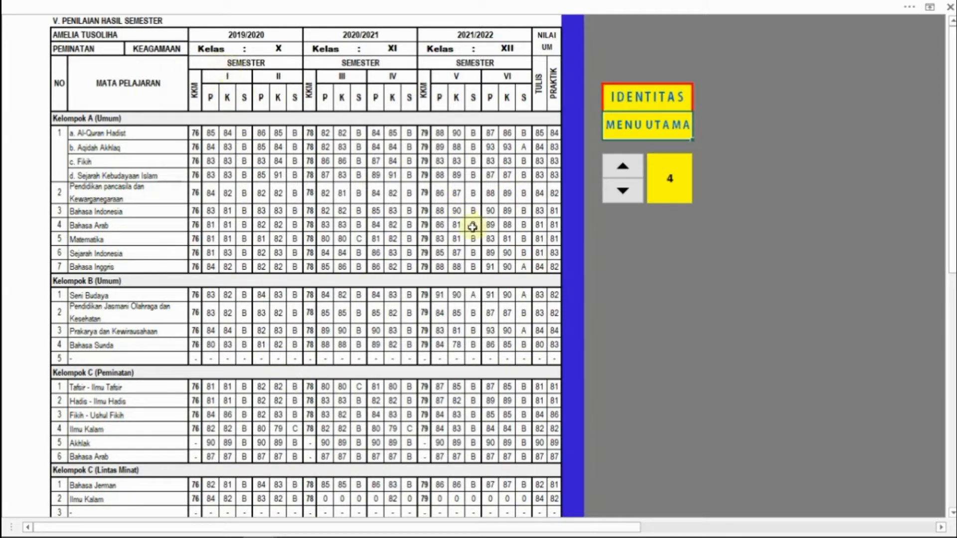
{"action": "scroll", "coordinate": [455, 235], "scroll_direction": "down", "scroll_amount": 2}
{"action": "scroll", "coordinate": [455, 235], "scroll_direction": "up", "scroll_amount": 2}
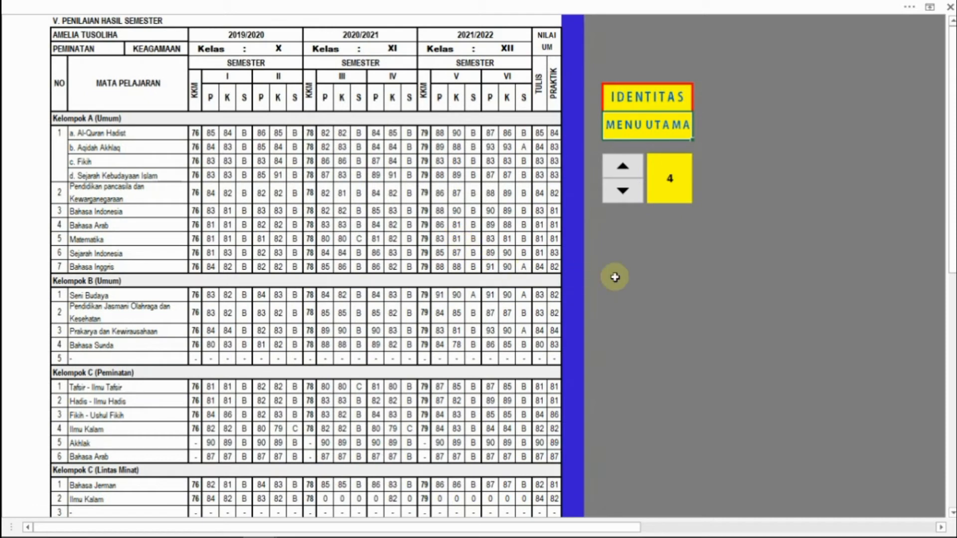
- Switch the grade report to student record 3 and review its specialization and cross-interest subjects
{"action": "left_click", "coordinate": [624, 193]}
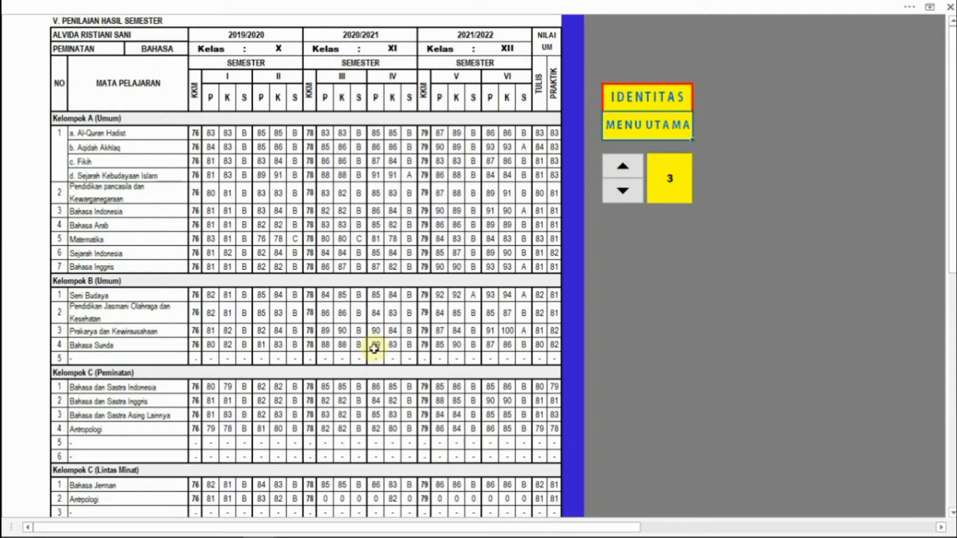
{"action": "scroll", "coordinate": [171, 363], "scroll_direction": "down", "scroll_amount": 3}
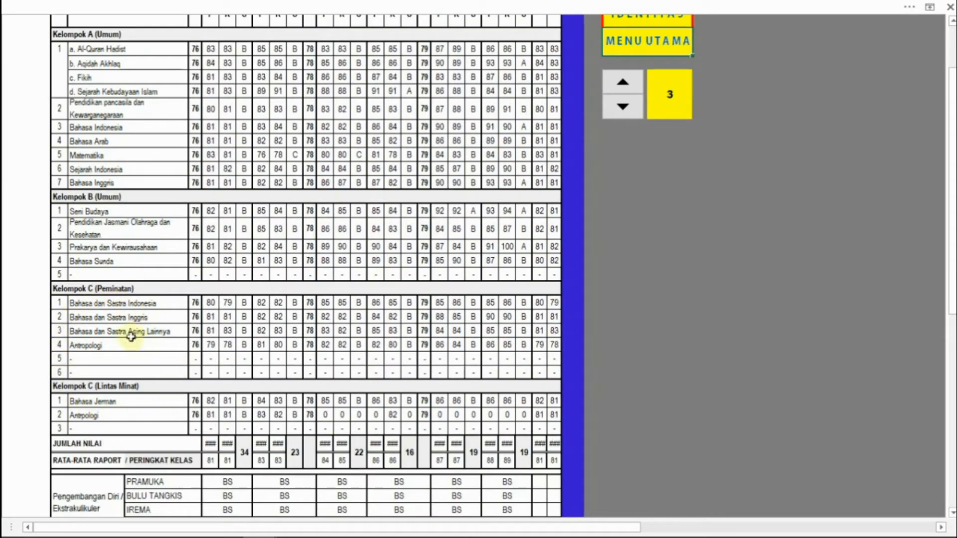
{"action": "scroll", "coordinate": [135, 341], "scroll_direction": "up", "scroll_amount": 3}
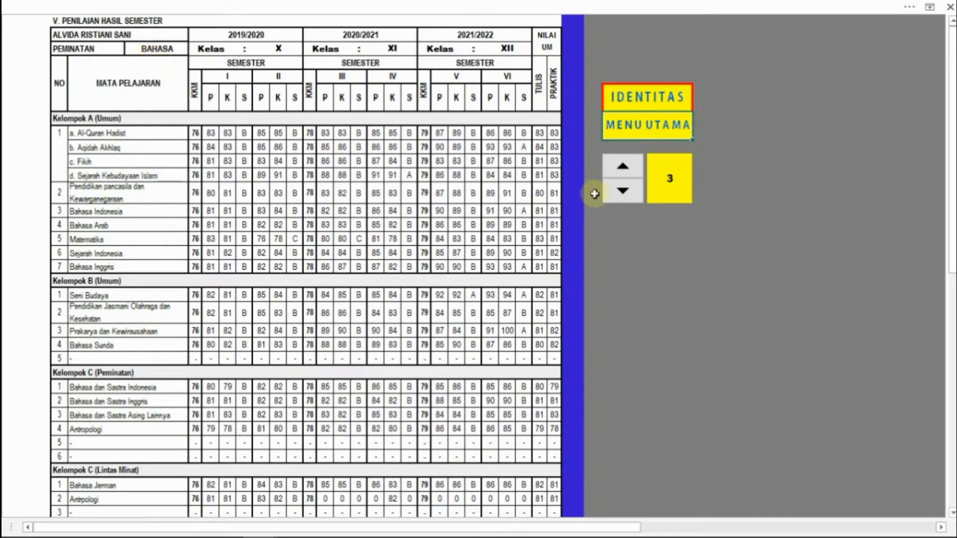
- Open the student identity page and read through its personal, parent, school entry and exam score sections
{"action": "left_click", "coordinate": [649, 98]}
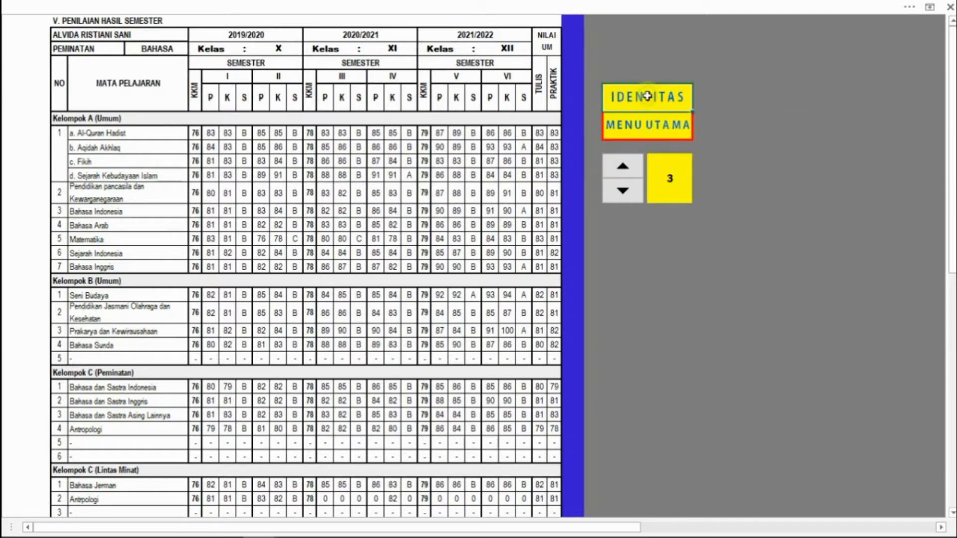
{"action": "scroll", "coordinate": [300, 177], "scroll_direction": "down", "scroll_amount": 3}
{"action": "scroll", "coordinate": [296, 183], "scroll_direction": "down", "scroll_amount": 9}
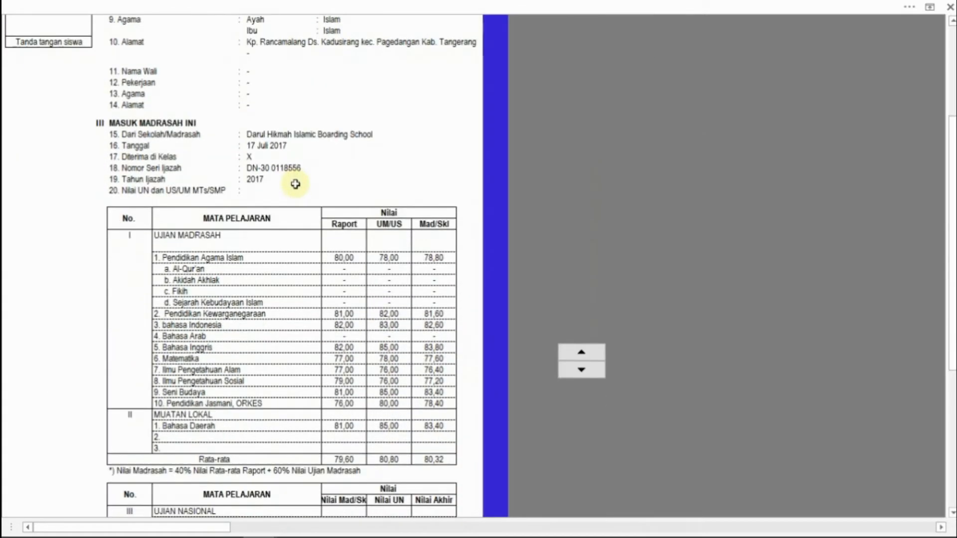
{"action": "scroll", "coordinate": [298, 197], "scroll_direction": "up", "scroll_amount": 12}
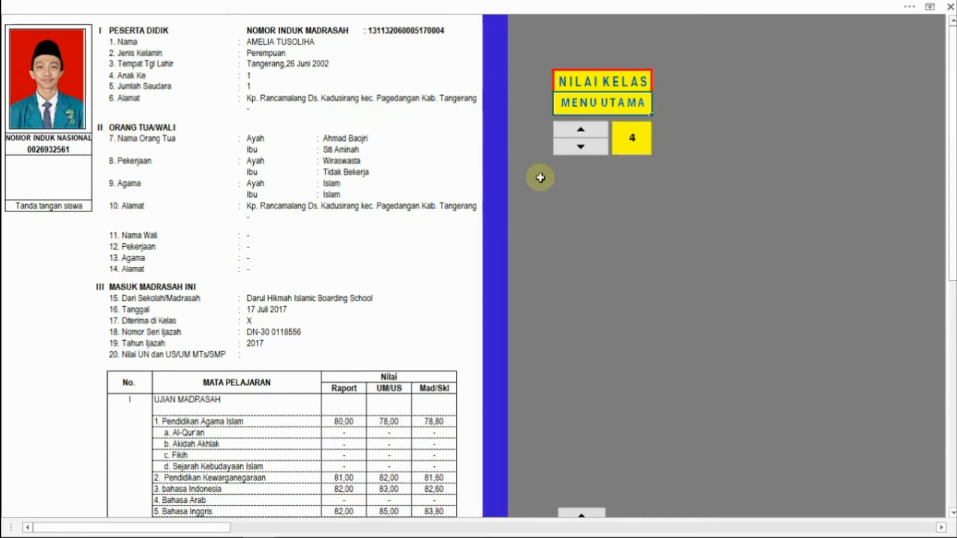
- Show student record 5 on the identity page and review it down to the MENINGGALKAN MADRASAH INI section
{"action": "left_click", "coordinate": [588, 129]}
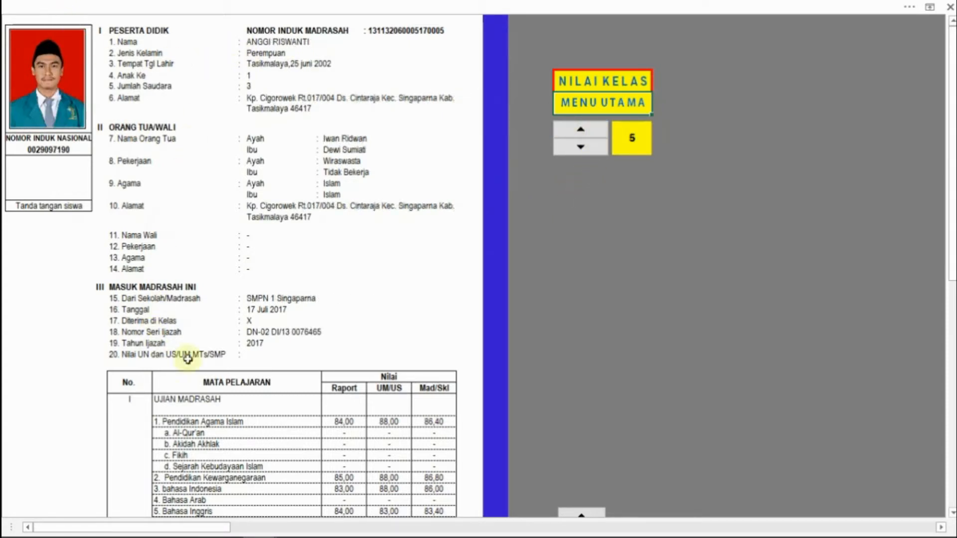
{"action": "scroll", "coordinate": [255, 250], "scroll_direction": "down", "scroll_amount": 7}
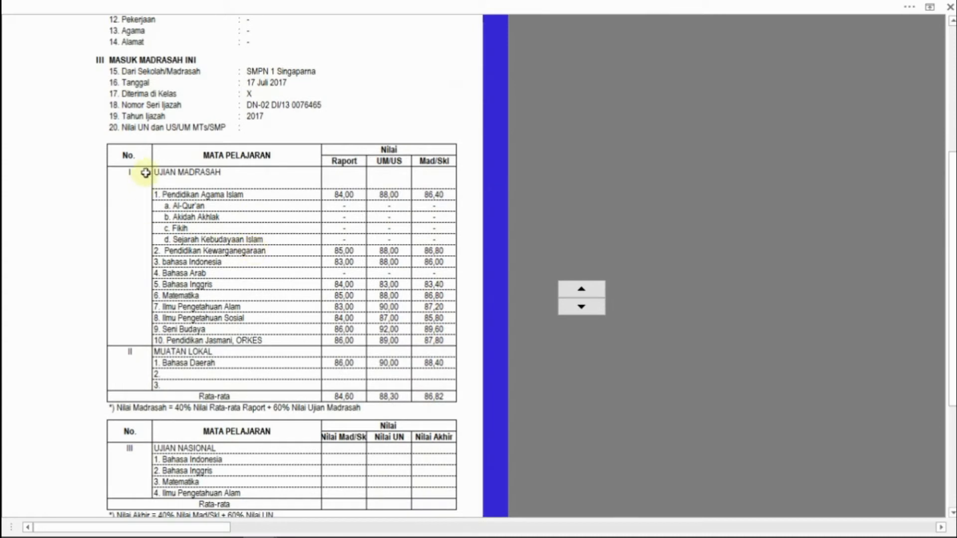
{"action": "scroll", "coordinate": [295, 215], "scroll_direction": "down", "scroll_amount": 2}
{"action": "scroll", "coordinate": [293, 208], "scroll_direction": "up", "scroll_amount": 2}
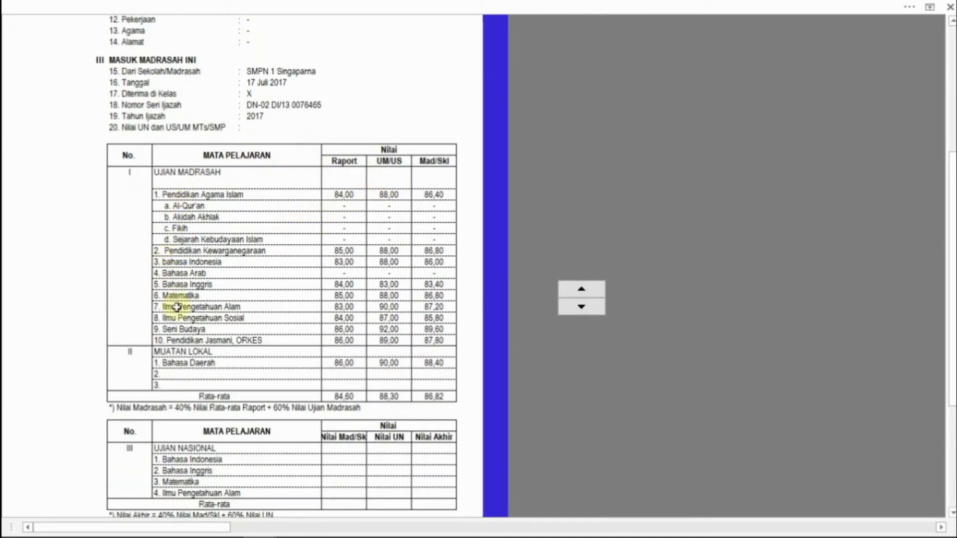
{"action": "scroll", "coordinate": [269, 236], "scroll_direction": "down", "scroll_amount": 2}
{"action": "scroll", "coordinate": [269, 237], "scroll_direction": "down", "scroll_amount": 3}
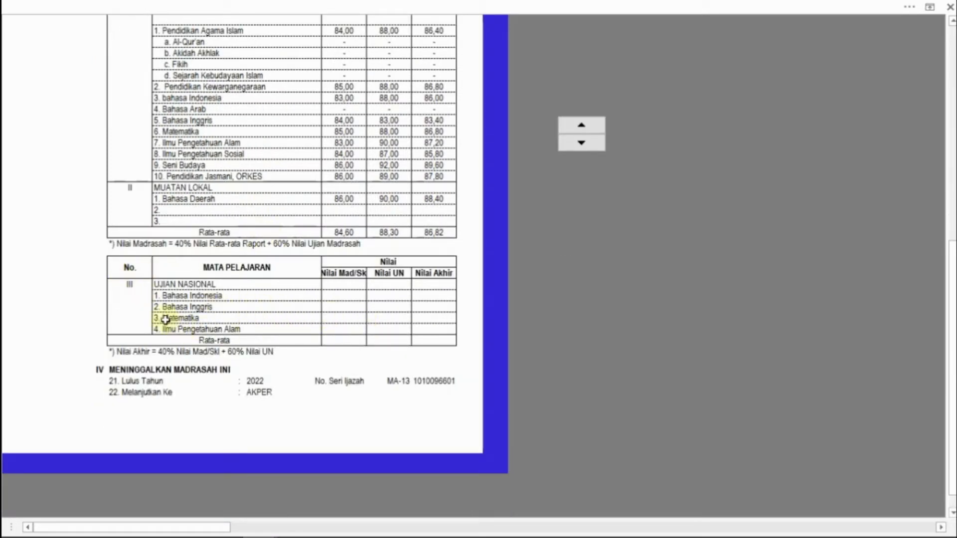
{"action": "scroll", "coordinate": [258, 327], "scroll_direction": "up", "scroll_amount": 12}
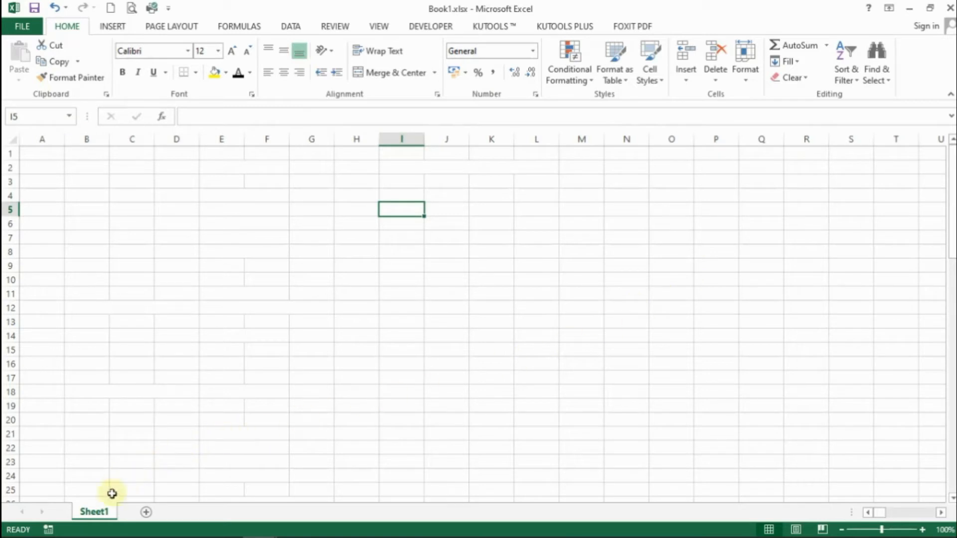
- Switch to the Book1.xlsx workbook and rename Sheet1 as Identitas
{"action": "right_click", "coordinate": [103, 518]}
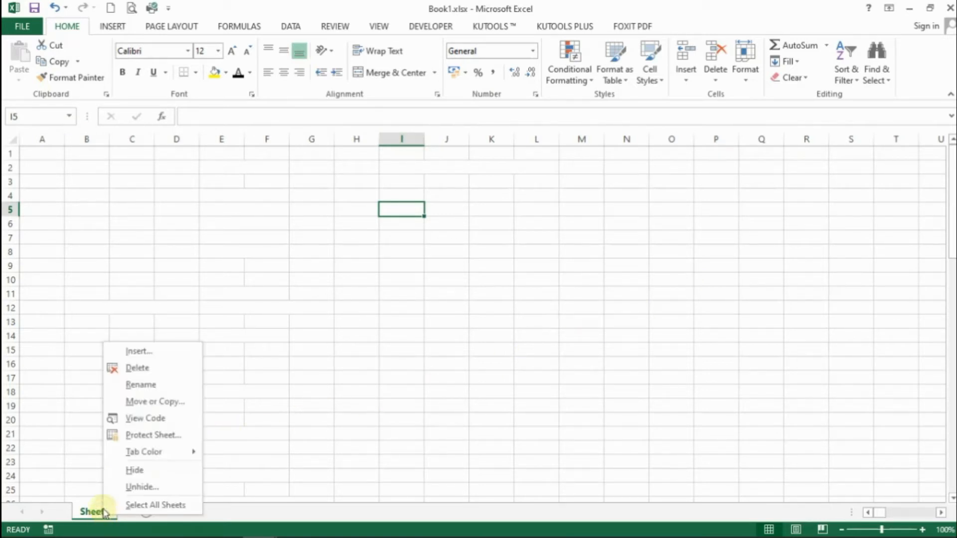
{"action": "left_click", "coordinate": [150, 386]}
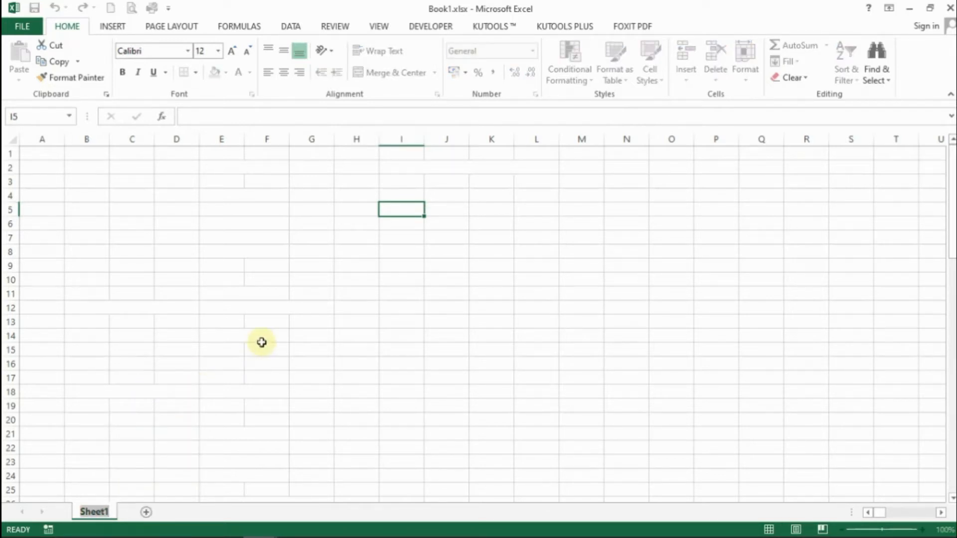
{"action": "type", "text": "Identitas"}
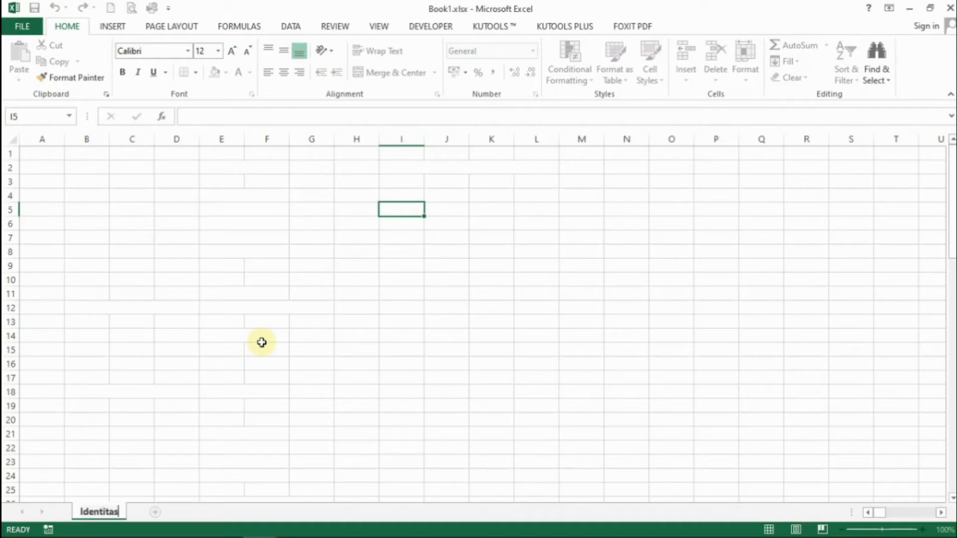
{"action": "left_click", "coordinate": [795, 248]}
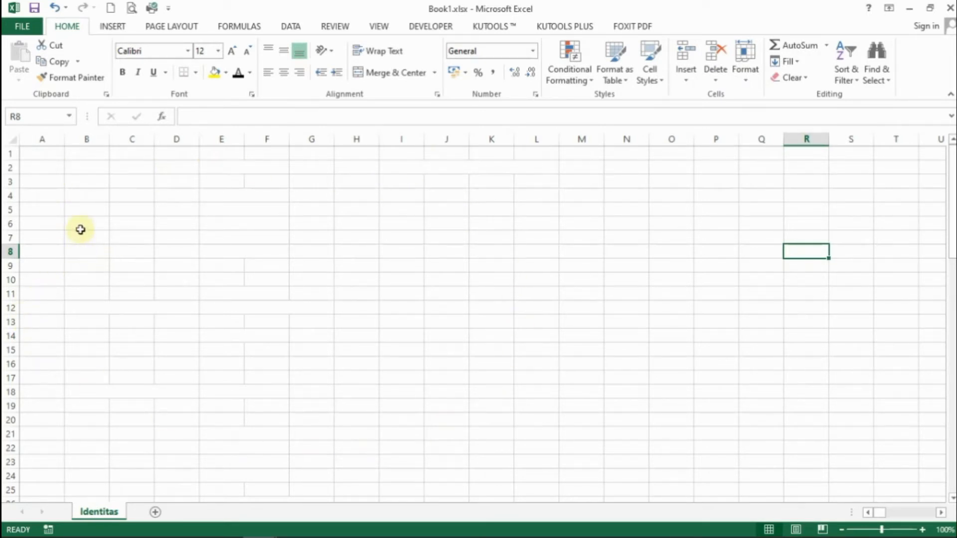
- Apply a black font colour to the form text in columns B to O, starting from row 2
{"action": "left_click_drag", "start_coordinate": [83, 170], "coordinate": [678, 435]}
{"action": "left_click", "coordinate": [241, 73]}
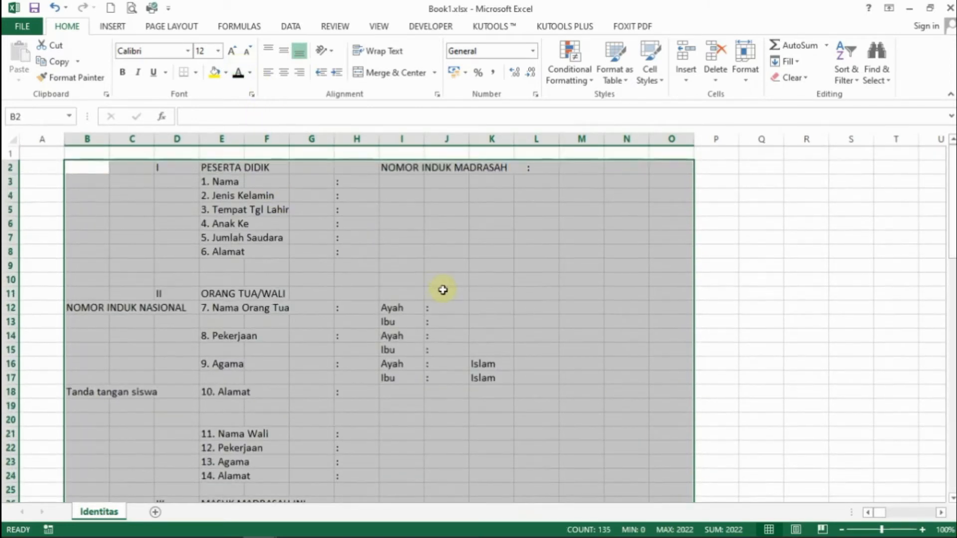
- Examine the PESERTA DIDIK section's heading, NOMOR INDUK MADRASAH label, items 1 to 6 and their colon cells
{"action": "left_click", "coordinate": [162, 169]}
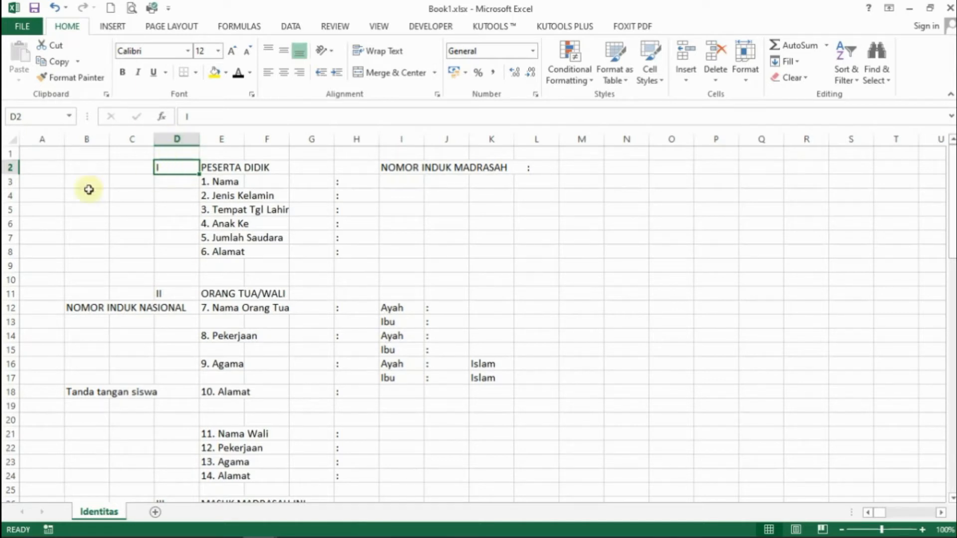
{"action": "left_click", "coordinate": [216, 169]}
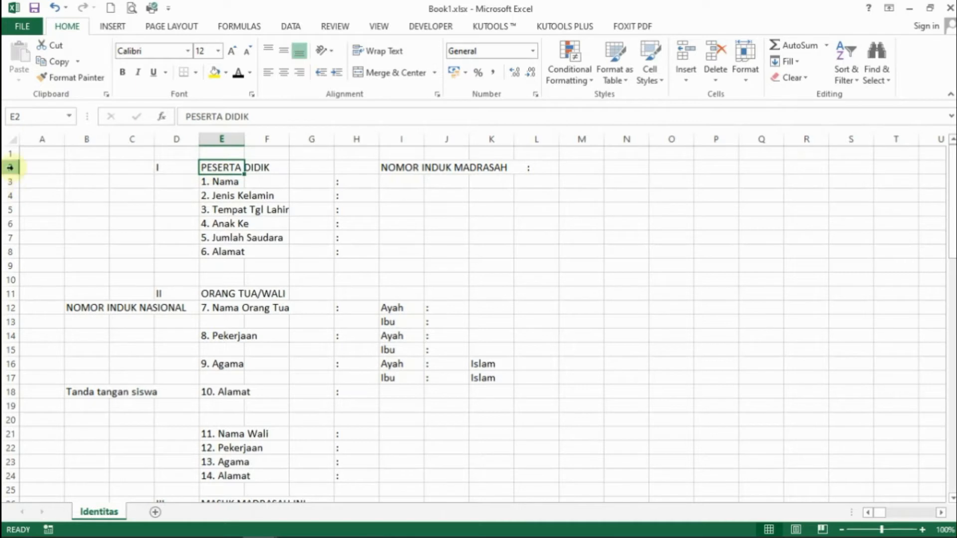
{"action": "left_click", "coordinate": [389, 167]}
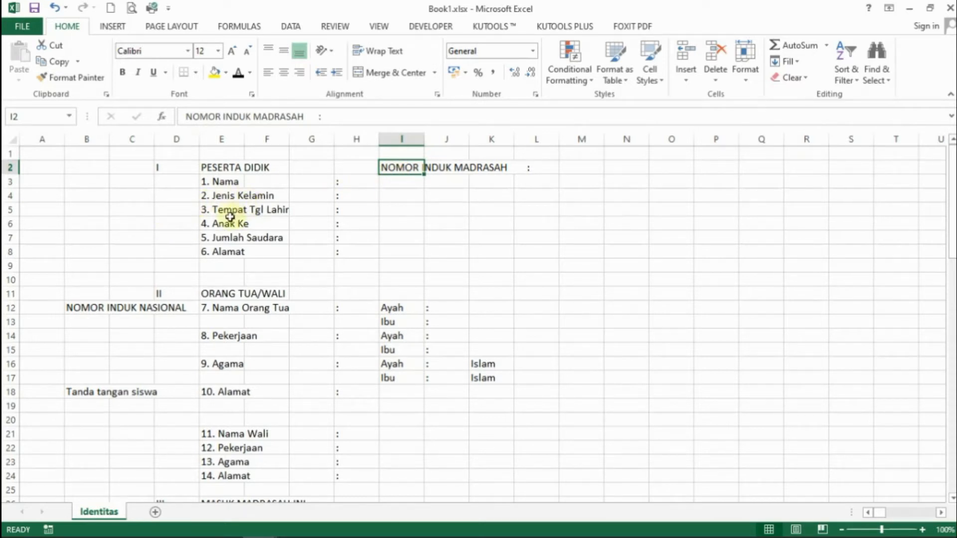
{"action": "left_click", "coordinate": [214, 183]}
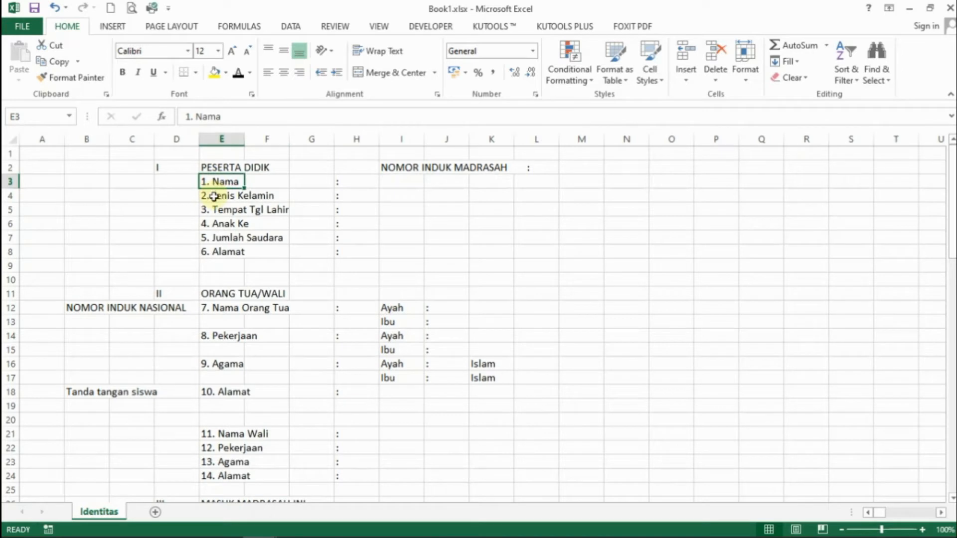
{"action": "left_click", "coordinate": [214, 195]}
{"action": "left_click", "coordinate": [217, 212]}
{"action": "left_click", "coordinate": [218, 225]}
{"action": "left_click", "coordinate": [222, 238]}
{"action": "left_click", "coordinate": [222, 252]}
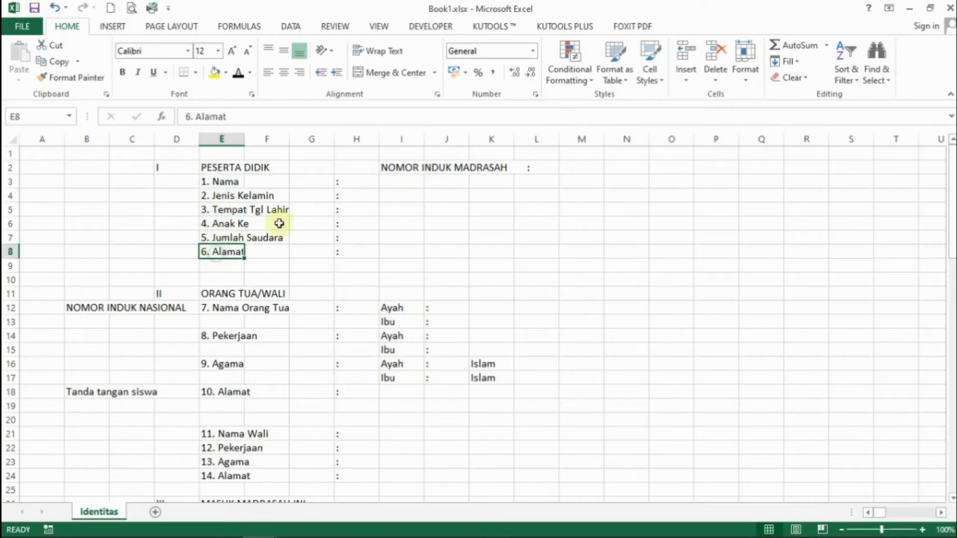
{"action": "left_click", "coordinate": [342, 183]}
{"action": "left_click", "coordinate": [349, 197]}
{"action": "left_click", "coordinate": [349, 213]}
{"action": "left_click", "coordinate": [350, 224]}
{"action": "left_click", "coordinate": [348, 238]}
{"action": "left_click", "coordinate": [351, 252]}
- Examine the ORANG TUA/WALI section's numeral, heading, items 7 to 10 and their colon cells
{"action": "left_click", "coordinate": [177, 295]}
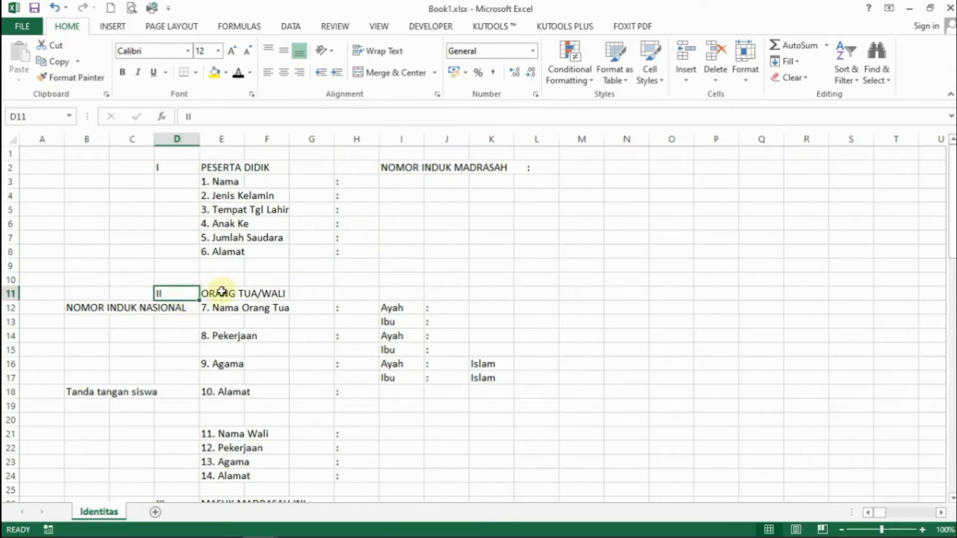
{"action": "left_click", "coordinate": [221, 293]}
{"action": "left_click", "coordinate": [222, 307]}
{"action": "left_click", "coordinate": [222, 335]}
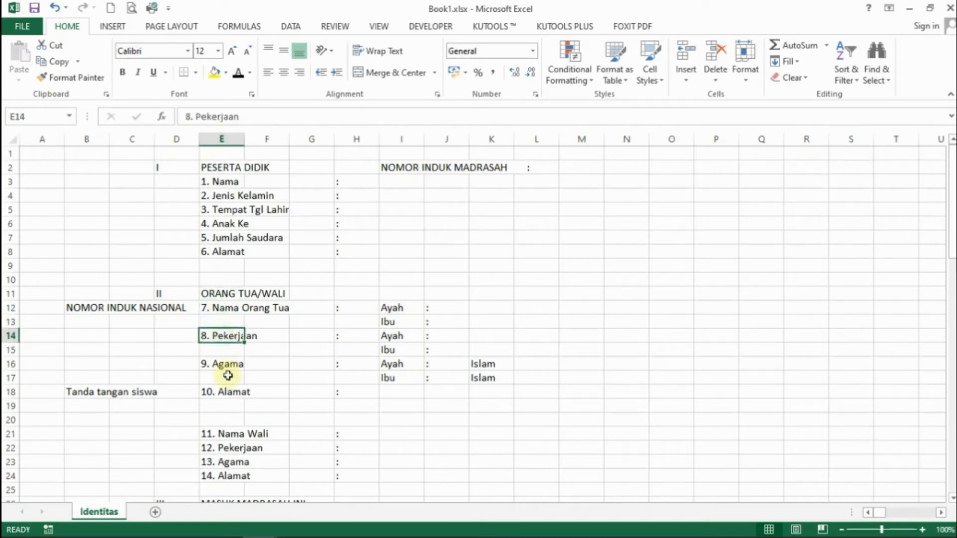
{"action": "left_click", "coordinate": [220, 364]}
{"action": "left_click", "coordinate": [220, 392]}
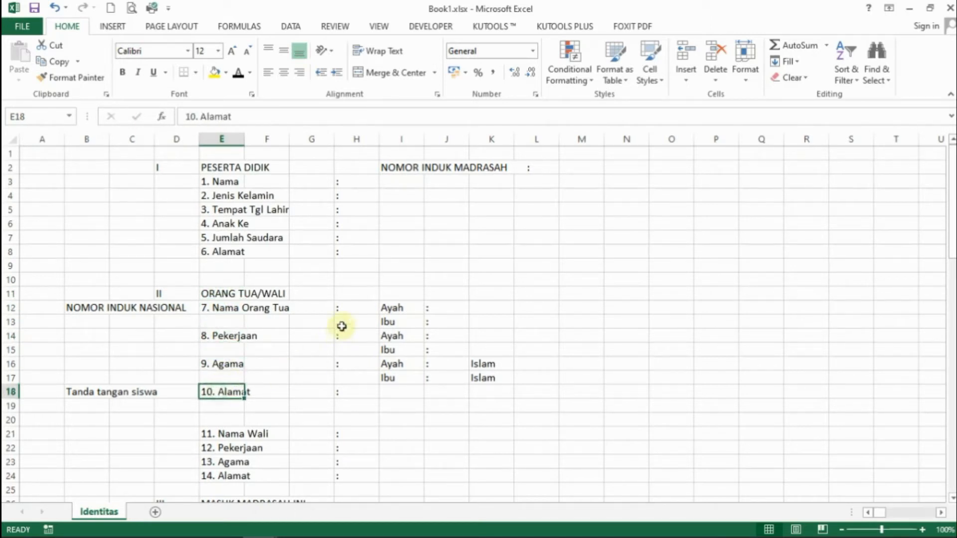
{"action": "left_click", "coordinate": [344, 310]}
{"action": "left_click", "coordinate": [349, 335]}
{"action": "left_click", "coordinate": [354, 350]}
{"action": "left_click", "coordinate": [352, 364]}
{"action": "left_click", "coordinate": [350, 394]}
- Examine the Ayah and Ibu entries for parent name, occupation and religion, with their colons and Islam values
{"action": "left_click", "coordinate": [397, 311]}
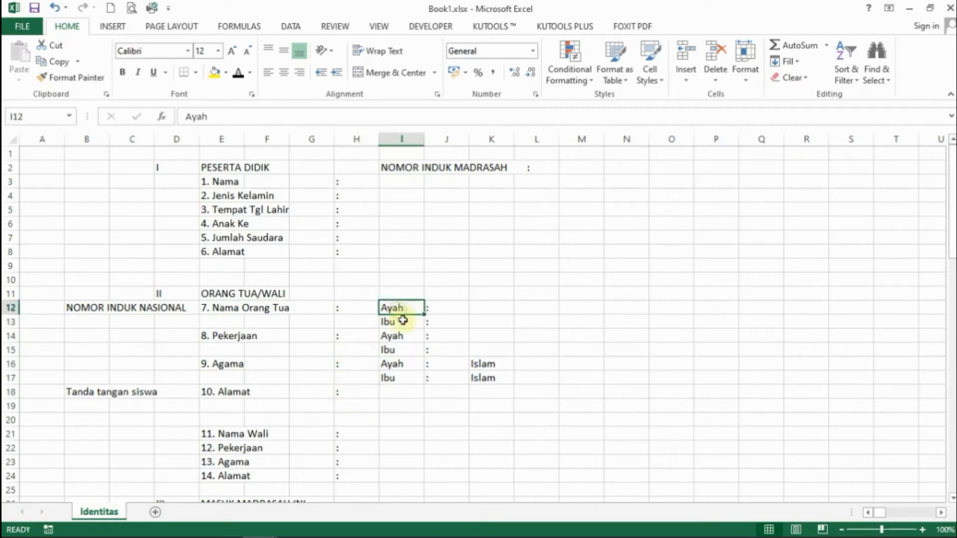
{"action": "left_click", "coordinate": [400, 327]}
{"action": "left_click", "coordinate": [400, 336]}
{"action": "left_click", "coordinate": [392, 352]}
{"action": "left_click", "coordinate": [397, 365]}
{"action": "left_click", "coordinate": [393, 380]}
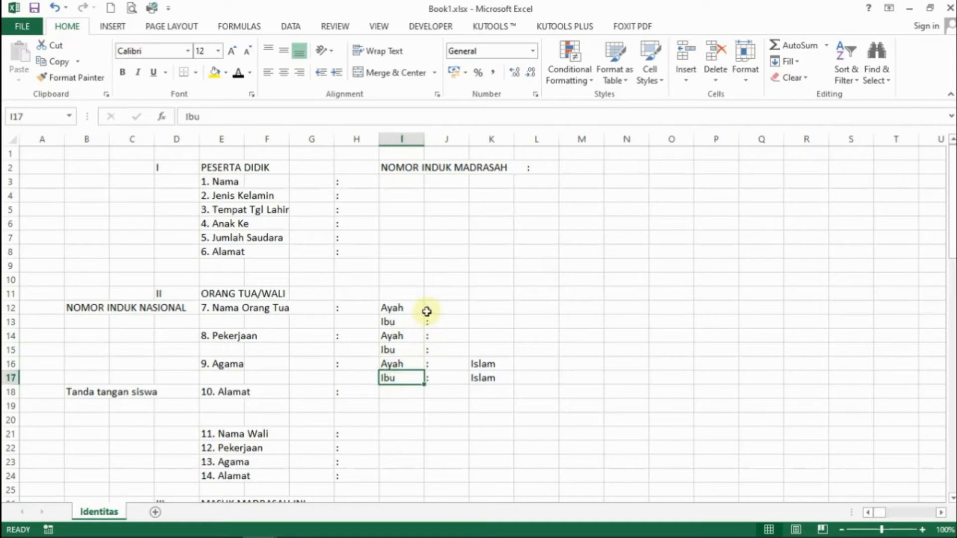
{"action": "left_click", "coordinate": [428, 309]}
{"action": "left_click", "coordinate": [430, 323]}
{"action": "left_click", "coordinate": [437, 338]}
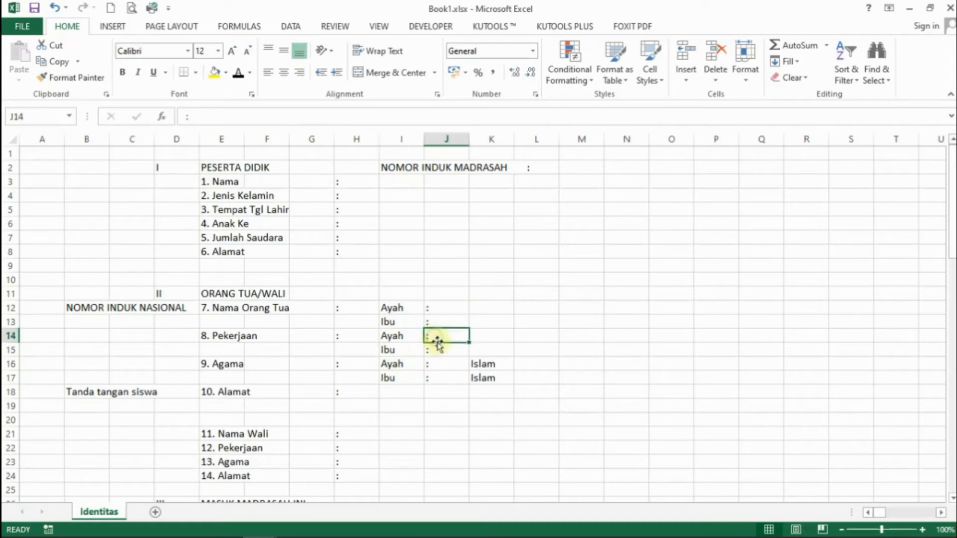
{"action": "left_click", "coordinate": [440, 348]}
{"action": "left_click", "coordinate": [439, 365]}
{"action": "left_click", "coordinate": [438, 380]}
{"action": "left_click", "coordinate": [487, 364]}
{"action": "left_click", "coordinate": [487, 380]}
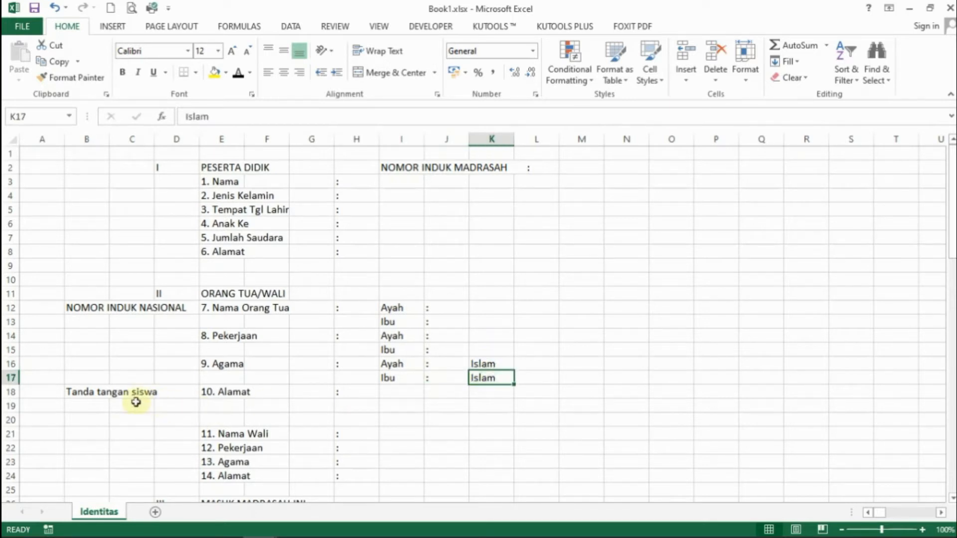
- Examine the Tanda tangan siswa label and the guardian items 11 to 14 with their colon cells
{"action": "left_click", "coordinate": [86, 392]}
{"action": "scroll", "coordinate": [224, 348], "scroll_direction": "down", "scroll_amount": 3}
{"action": "scroll", "coordinate": [263, 324], "scroll_direction": "down", "scroll_amount": 3}
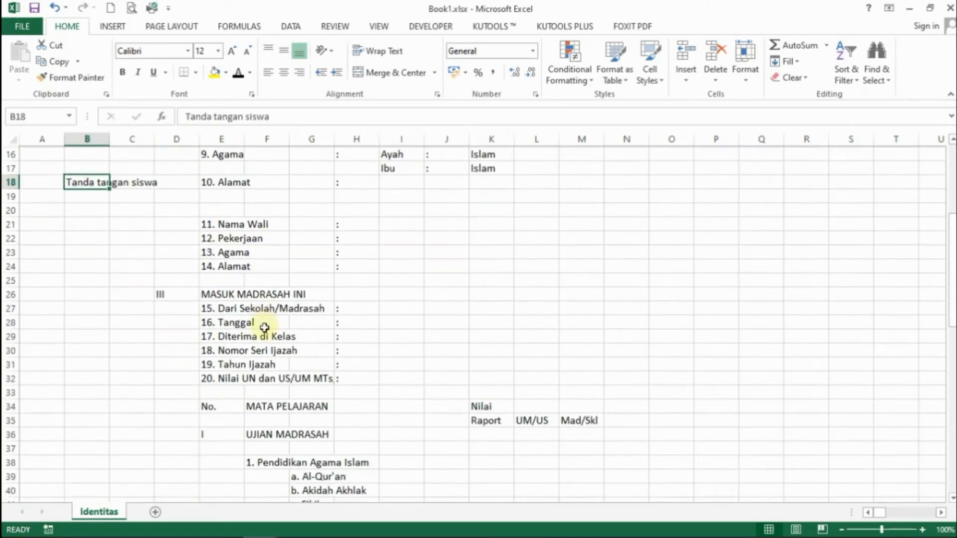
{"action": "left_click", "coordinate": [217, 182]}
{"action": "left_click", "coordinate": [218, 196]}
{"action": "left_click", "coordinate": [218, 210]}
{"action": "left_click", "coordinate": [214, 226]}
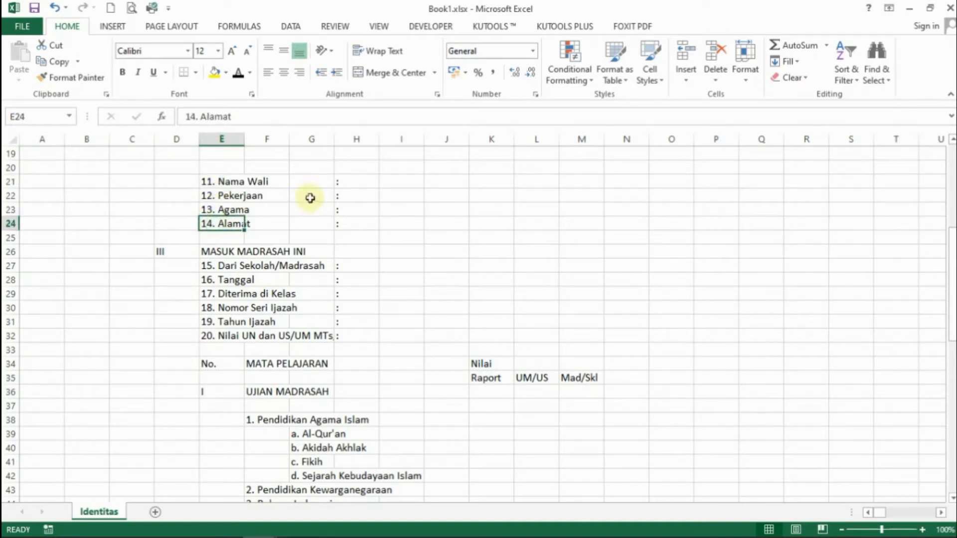
{"action": "left_click", "coordinate": [344, 185]}
{"action": "left_click", "coordinate": [347, 198]}
{"action": "left_click", "coordinate": [346, 210]}
{"action": "left_click", "coordinate": [342, 223]}
- Examine the MASUK MADRASAH INI section's numeral, heading, items 15 to 20 and their colon cells
{"action": "left_click", "coordinate": [164, 251]}
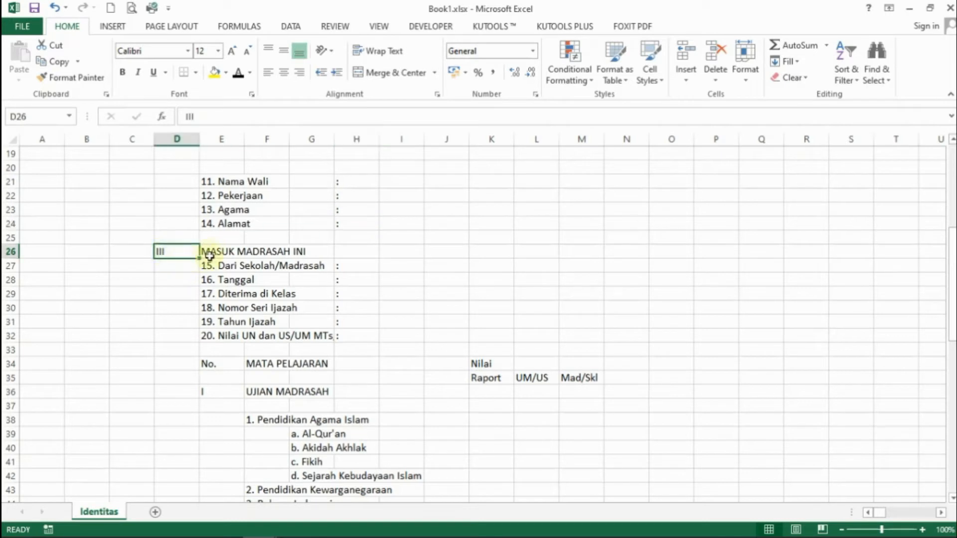
{"action": "left_click", "coordinate": [207, 250]}
{"action": "left_click", "coordinate": [209, 267]}
{"action": "left_click", "coordinate": [213, 279]}
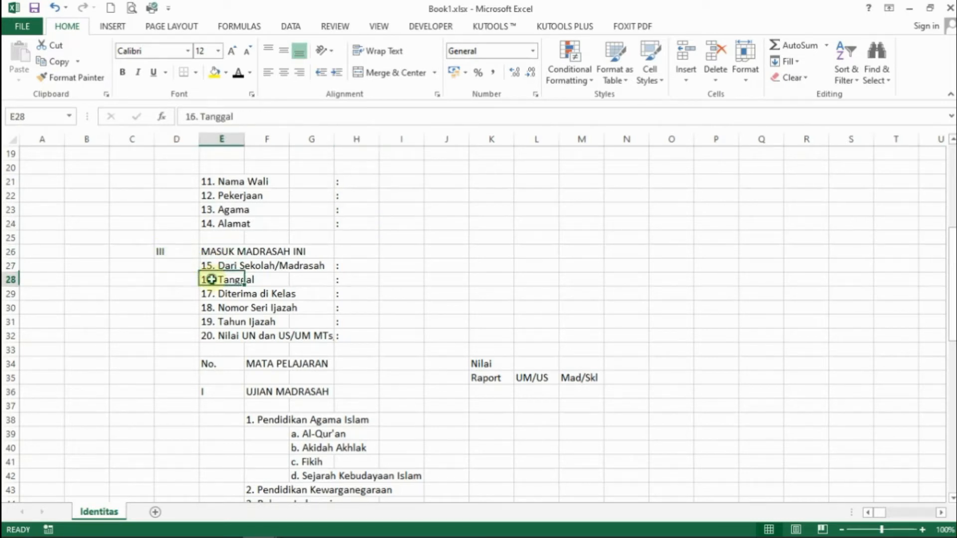
{"action": "left_click", "coordinate": [214, 294]}
{"action": "left_click", "coordinate": [213, 305]}
{"action": "left_click", "coordinate": [215, 322]}
{"action": "left_click", "coordinate": [213, 336]}
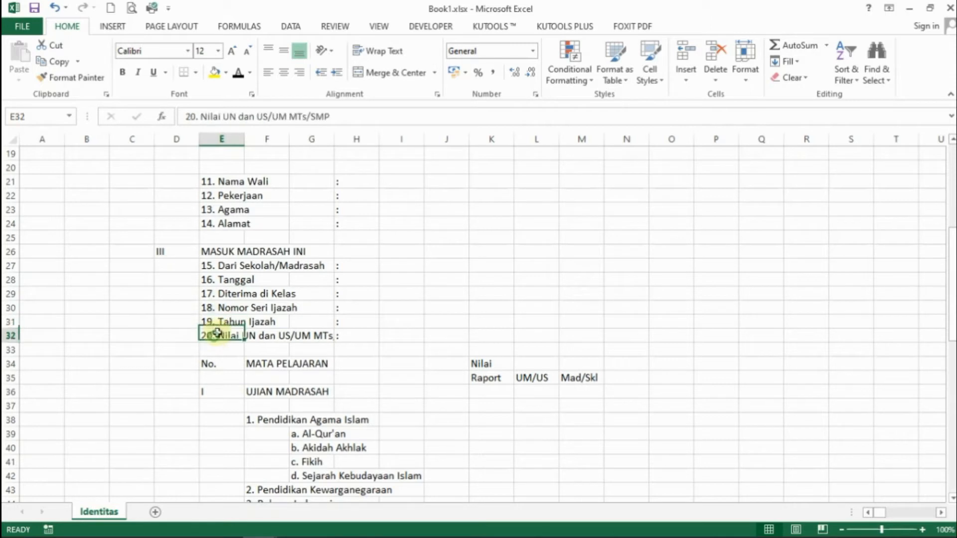
{"action": "left_click", "coordinate": [350, 268]}
{"action": "left_click", "coordinate": [353, 281]}
{"action": "left_click", "coordinate": [355, 295]}
{"action": "left_click", "coordinate": [353, 308]}
{"action": "left_click", "coordinate": [339, 322]}
- Examine the first score table's No., MATA PELAJARAN, Nilai, Raport, UM/US and Mad/Skl headings and the UJIAN MADRASAH row
{"action": "left_click", "coordinate": [219, 368]}
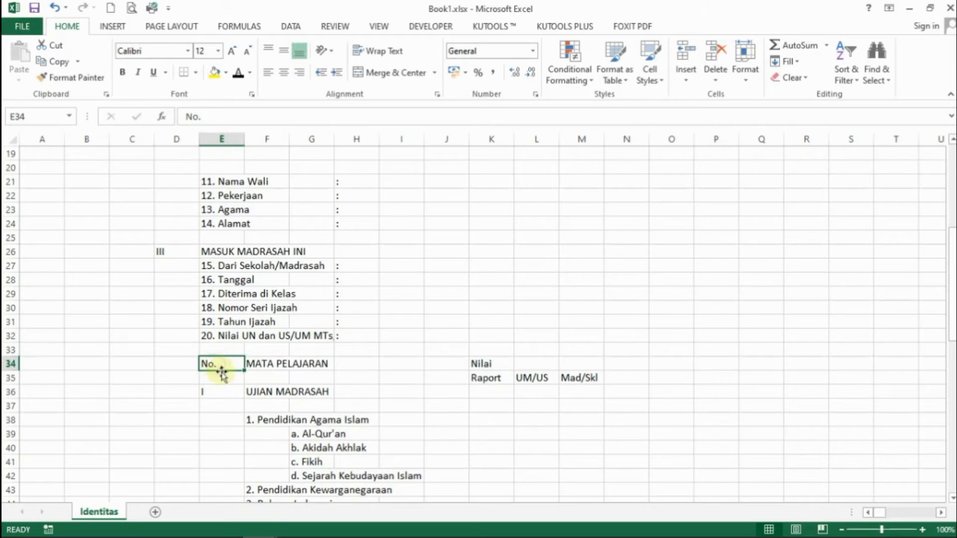
{"action": "left_click", "coordinate": [250, 364]}
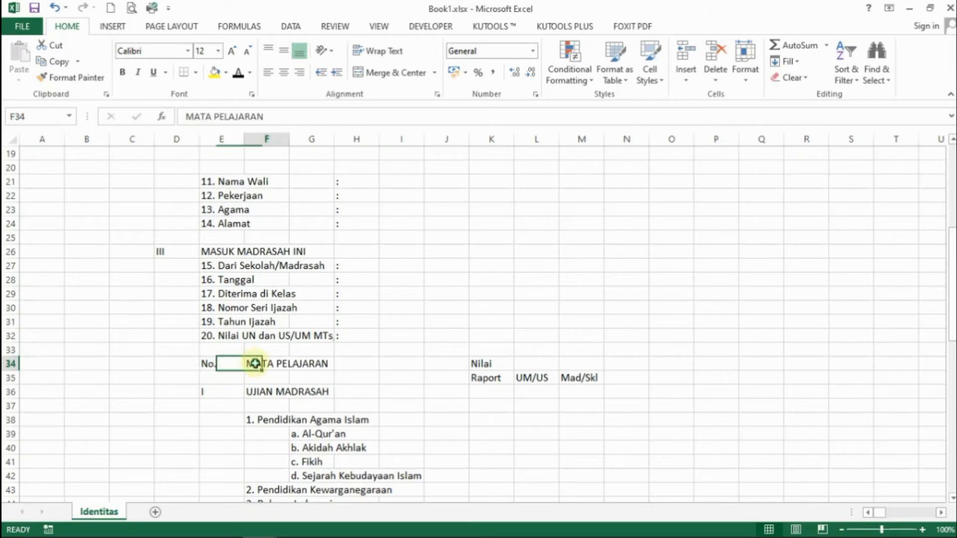
{"action": "left_click", "coordinate": [481, 367]}
{"action": "left_click", "coordinate": [486, 379]}
{"action": "left_click", "coordinate": [523, 379]}
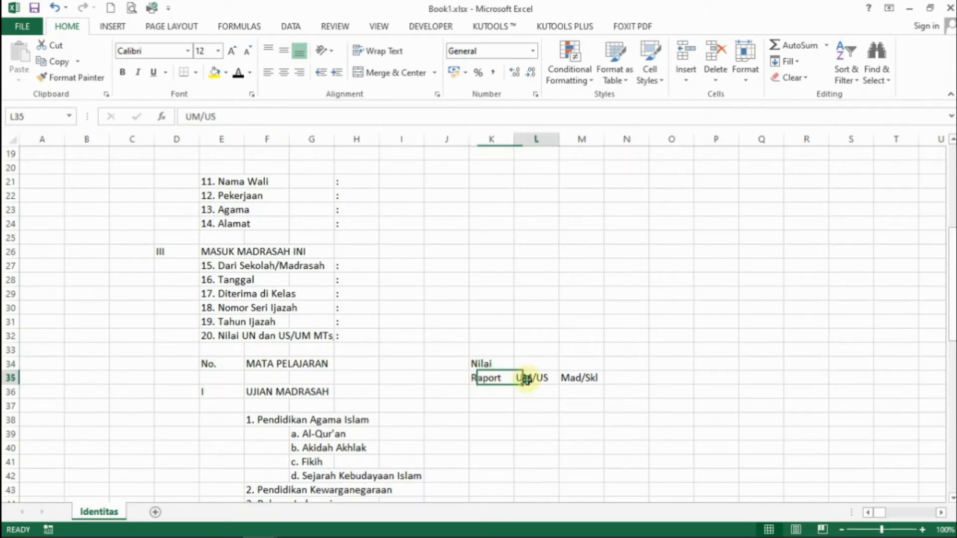
{"action": "left_click", "coordinate": [575, 381]}
{"action": "left_click", "coordinate": [228, 394]}
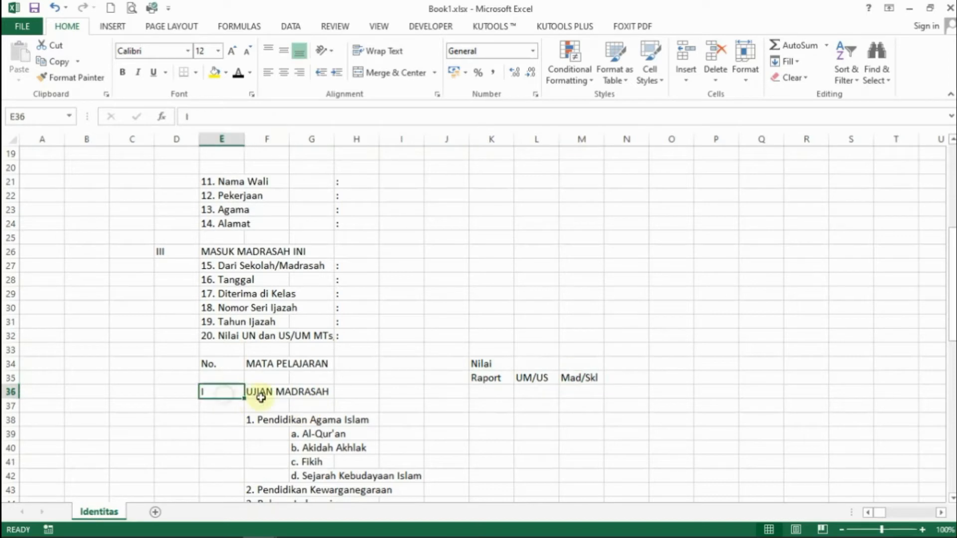
{"action": "left_click", "coordinate": [258, 394]}
- Examine the Pendidikan Agama Islam subject and its sub-items a to d under UJIAN MADRASAH
{"action": "scroll", "coordinate": [300, 349], "scroll_direction": "down", "scroll_amount": 7}
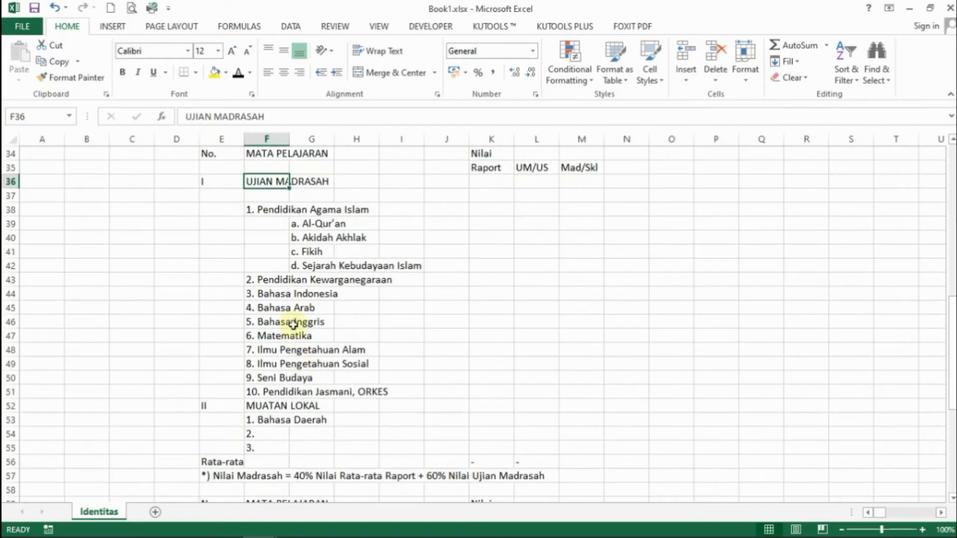
{"action": "scroll", "coordinate": [283, 300], "scroll_direction": "up", "scroll_amount": 1}
{"action": "left_click", "coordinate": [257, 167]}
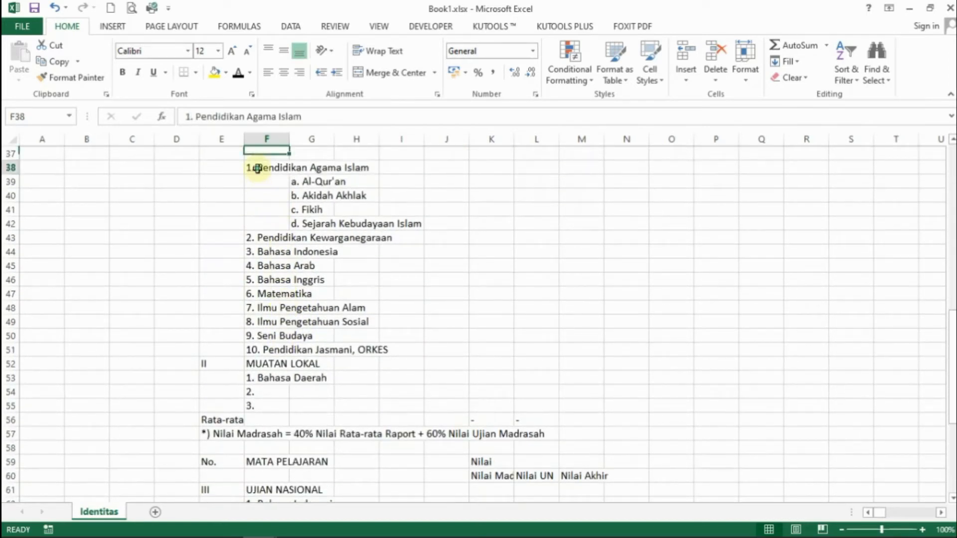
{"action": "left_click", "coordinate": [310, 183]}
{"action": "left_click", "coordinate": [313, 196]}
{"action": "left_click", "coordinate": [306, 209]}
{"action": "left_click", "coordinate": [307, 223]}
- Examine UJIAN MADRASAH subjects 2 to 10, from Pendidikan Kewarganegaraan to Pendidikan Jasmani, ORKES
{"action": "left_click", "coordinate": [262, 238]}
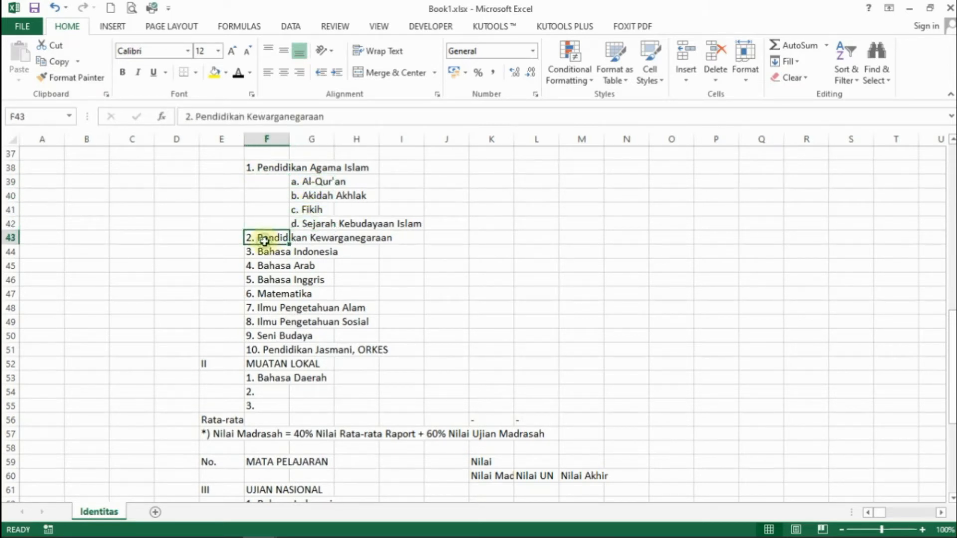
{"action": "left_click", "coordinate": [265, 252]}
{"action": "left_click", "coordinate": [265, 265]}
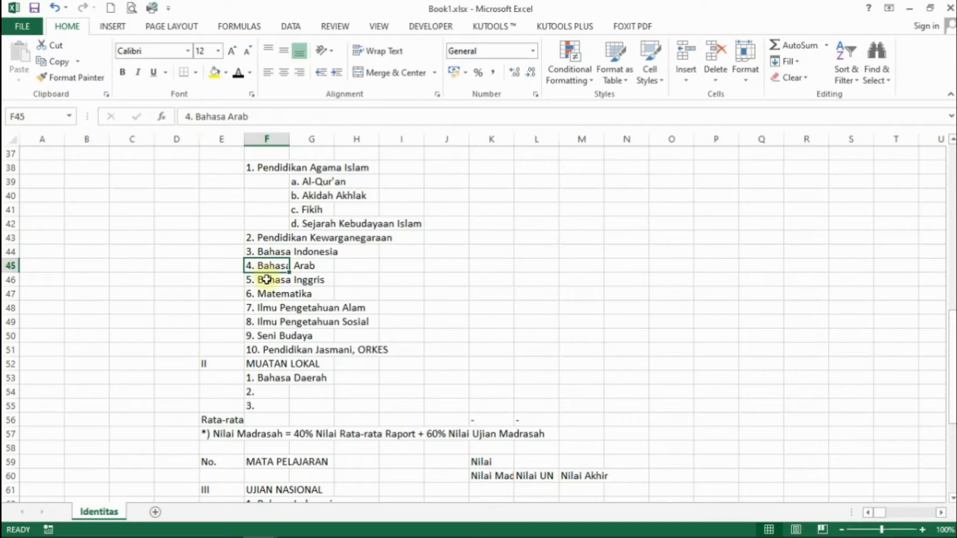
{"action": "left_click", "coordinate": [267, 279]}
{"action": "left_click", "coordinate": [267, 294]}
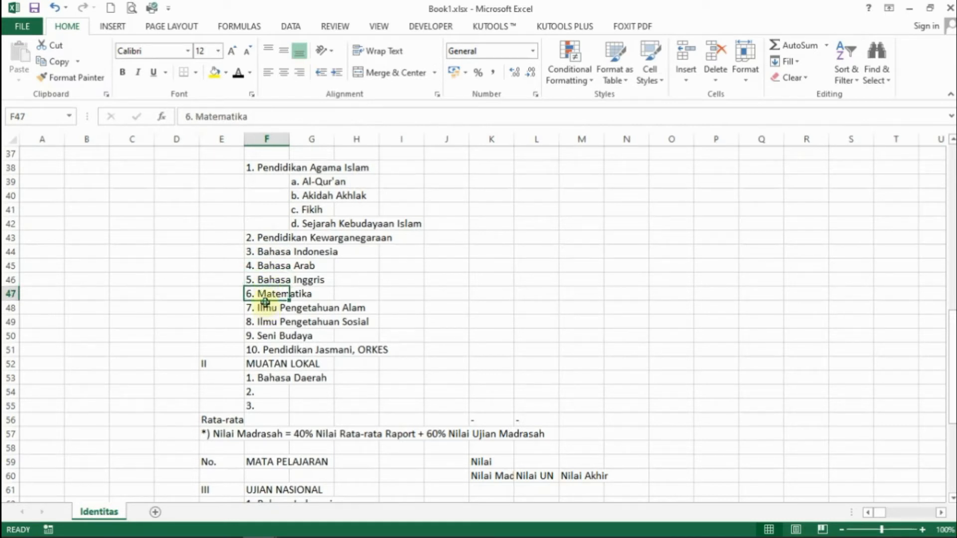
{"action": "left_click", "coordinate": [265, 308]}
{"action": "left_click", "coordinate": [268, 321]}
{"action": "left_click", "coordinate": [266, 339]}
{"action": "left_click", "coordinate": [266, 351]}
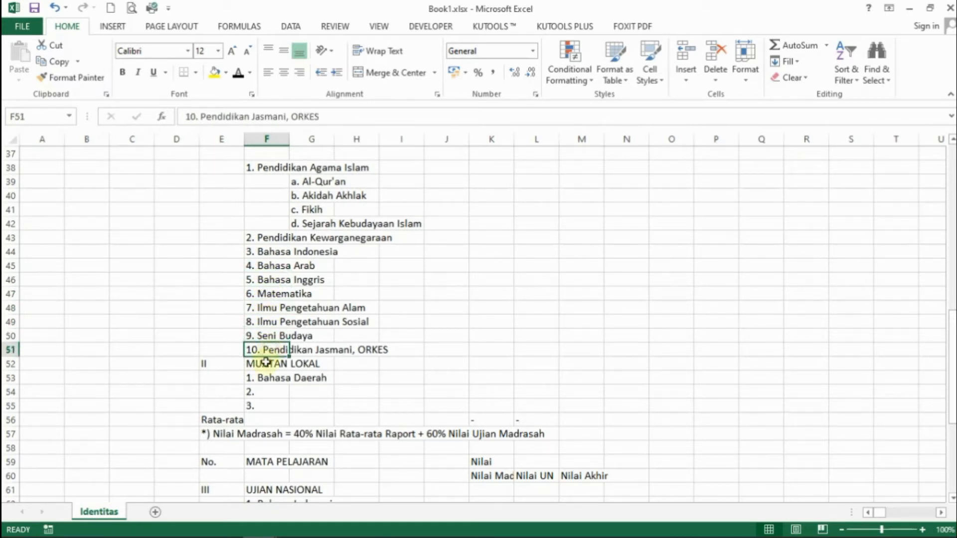
- Examine the MUATAN LOKAL numeral, heading and items 1 to 3, plus the Rata-rata row and Nilai Madrasah formula note
{"action": "left_click", "coordinate": [206, 363]}
{"action": "type", "text": "II"}
{"action": "left_click", "coordinate": [252, 364]}
{"action": "left_click", "coordinate": [258, 380]}
{"action": "left_click", "coordinate": [252, 392]}
{"action": "left_click", "coordinate": [259, 405]}
{"action": "scroll", "coordinate": [285, 319], "scroll_direction": "down", "scroll_amount": 4}
{"action": "scroll", "coordinate": [285, 323], "scroll_direction": "down", "scroll_amount": 1}
{"action": "left_click", "coordinate": [215, 210]}
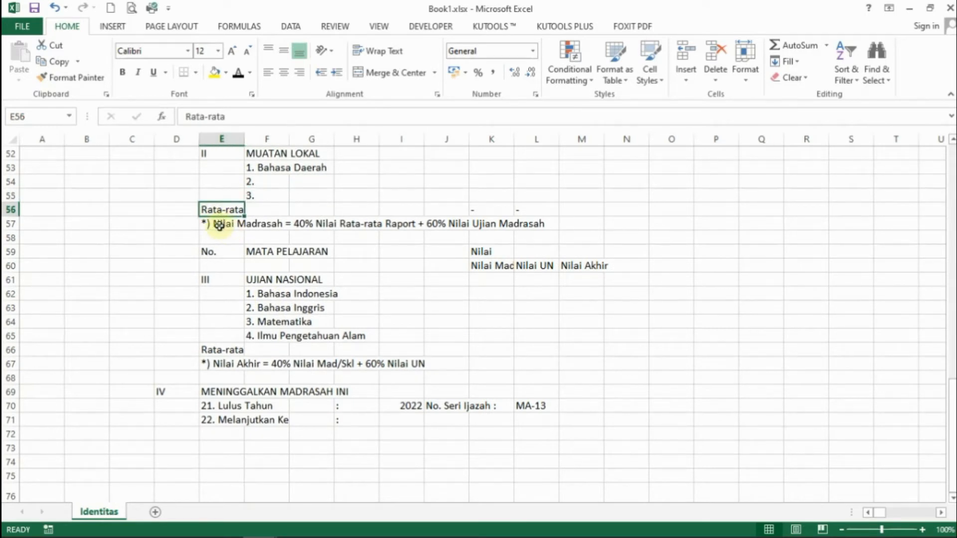
{"action": "left_click", "coordinate": [219, 225]}
- Examine the second score table's No., MATA PELAJARAN, Nilai, Nilai Mad/Skl, Nilai UN and Nilai Akhir headings
{"action": "left_click", "coordinate": [212, 251]}
{"action": "left_click", "coordinate": [259, 255]}
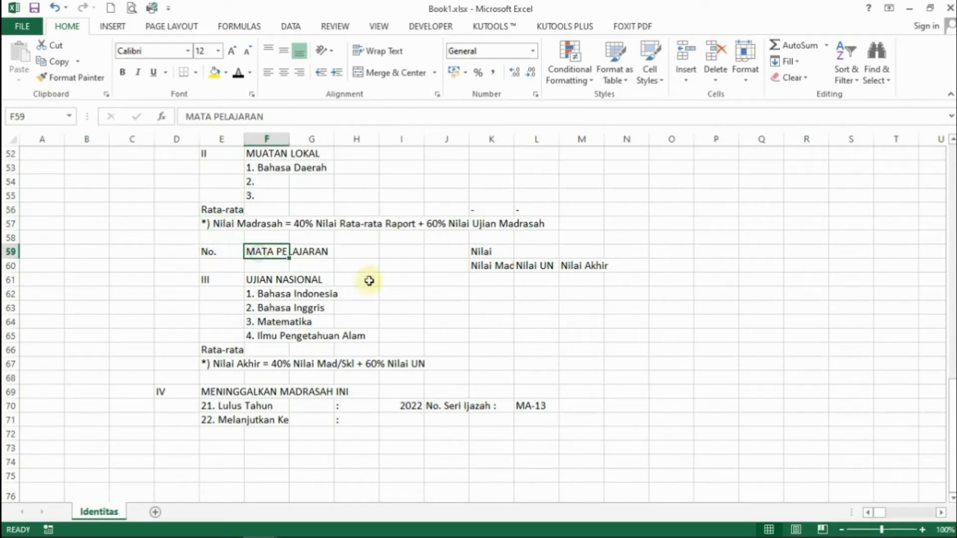
{"action": "left_click", "coordinate": [473, 252]}
{"action": "left_click", "coordinate": [480, 267]}
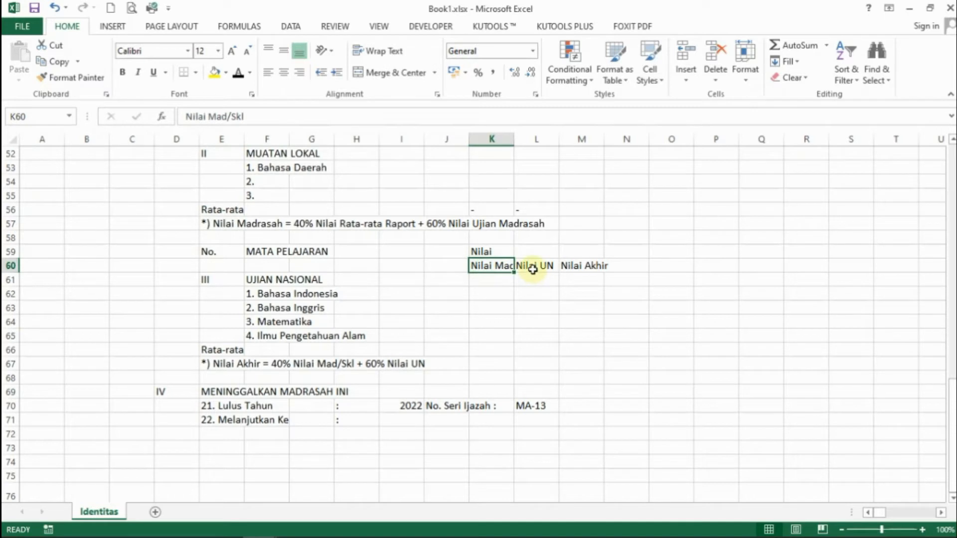
{"action": "left_click", "coordinate": [532, 268]}
{"action": "left_click", "coordinate": [581, 268]}
- Examine the four UJIAN NASIONAL subjects, their Rata-rata row and the Nilai Akhir formula note
{"action": "left_click", "coordinate": [262, 294]}
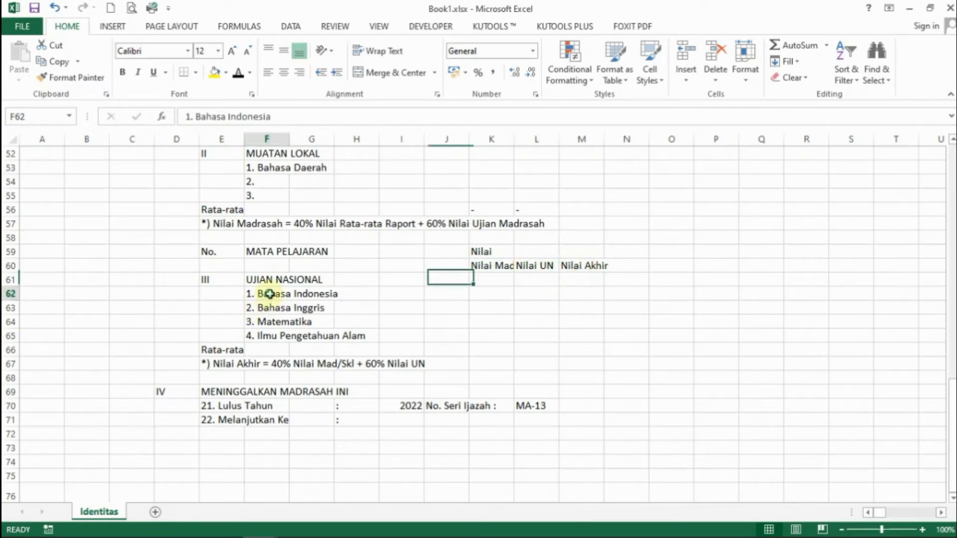
{"action": "left_click", "coordinate": [266, 308]}
{"action": "left_click", "coordinate": [270, 322]}
{"action": "left_click", "coordinate": [264, 335]}
{"action": "left_click", "coordinate": [213, 351]}
{"action": "left_click", "coordinate": [215, 367]}
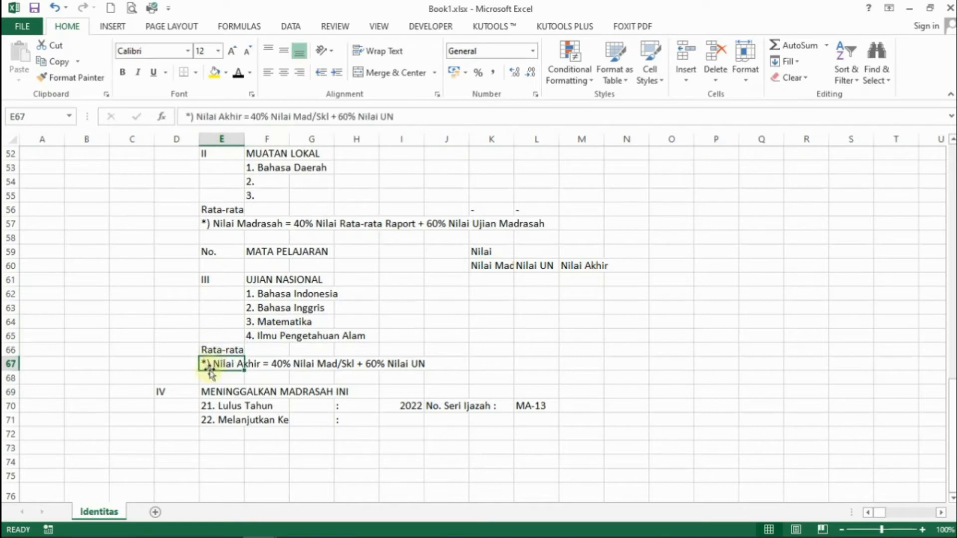
- Examine the MENINGGALKAN MADRASAH INI section's numeral, heading, items 21 and 22, colon cells and No. Seri Ijazah entry
{"action": "left_click", "coordinate": [172, 393]}
{"action": "left_click", "coordinate": [206, 390]}
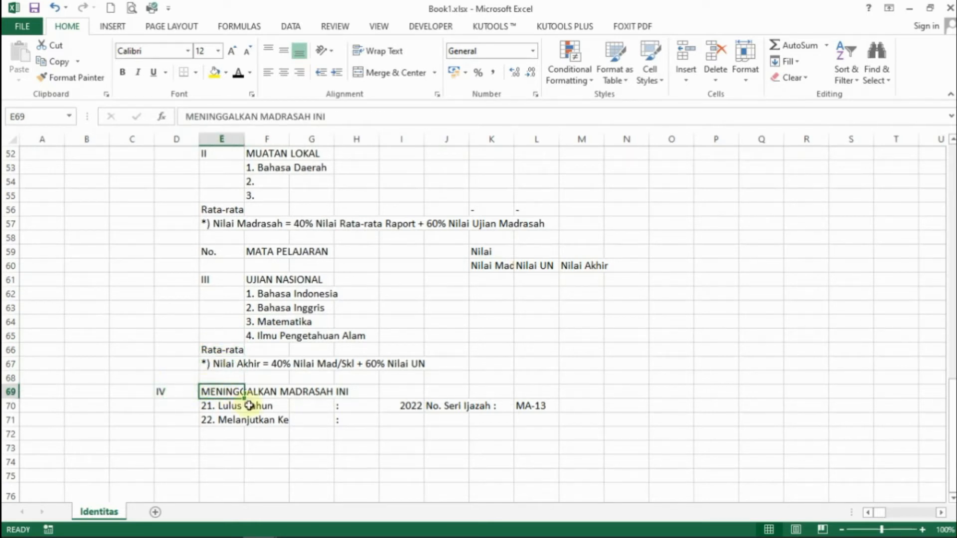
{"action": "left_click", "coordinate": [227, 406]}
{"action": "left_click", "coordinate": [235, 420]}
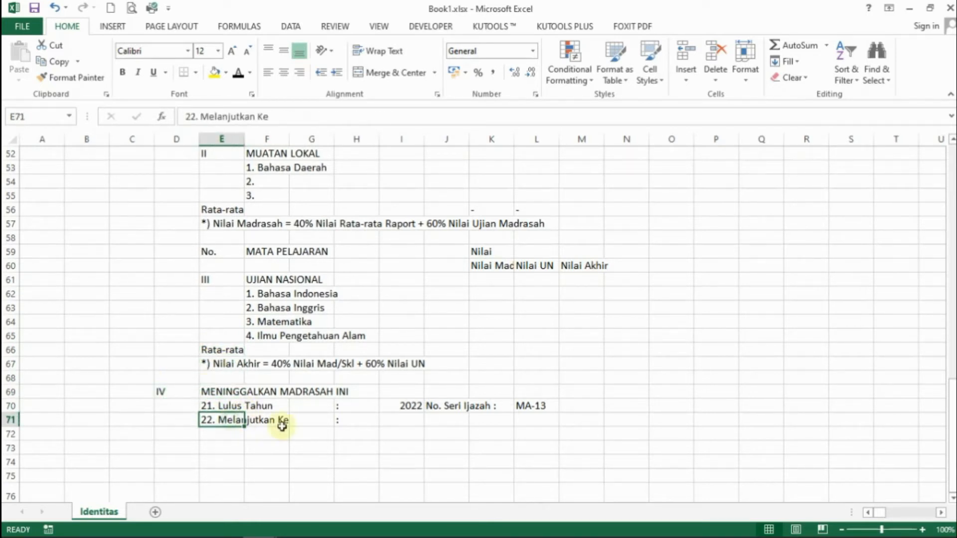
{"action": "left_click", "coordinate": [346, 407]}
{"action": "left_click", "coordinate": [344, 421]}
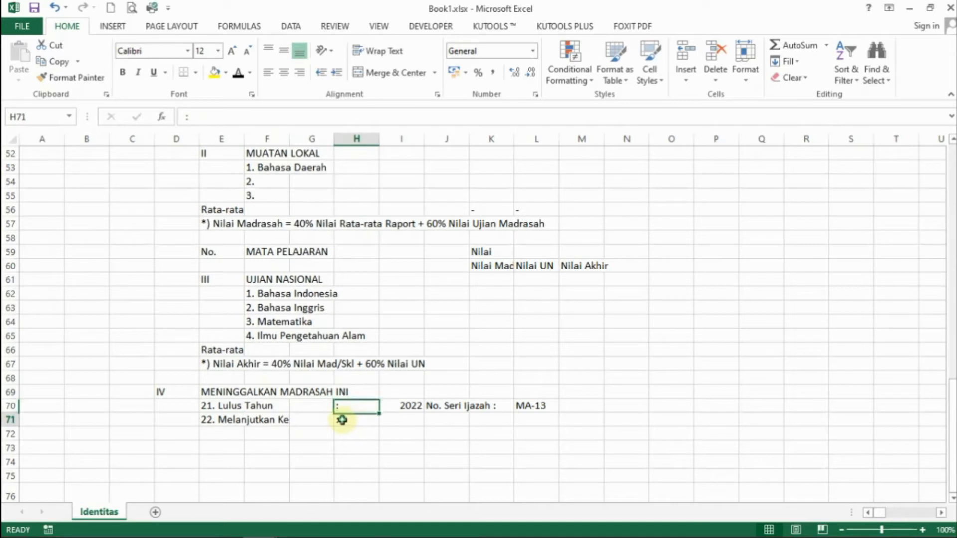
{"action": "left_click", "coordinate": [447, 408]}
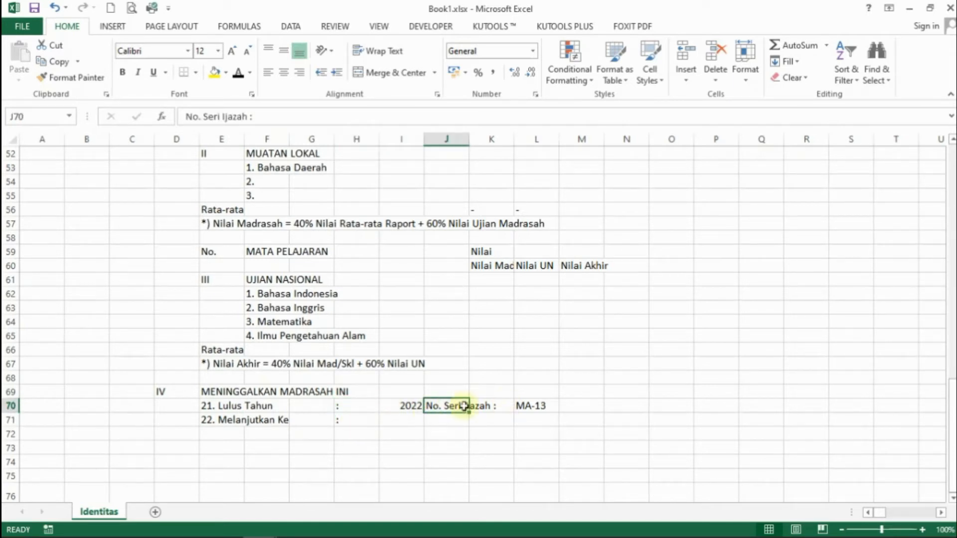
{"action": "left_click", "coordinate": [534, 407]}
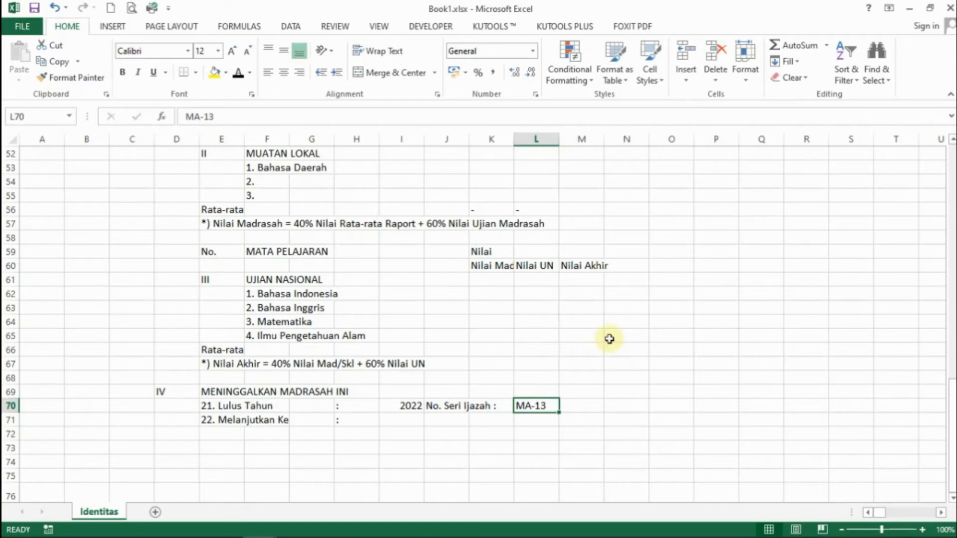
- Review the Identitas sheet's text from the last section back up to the PESERTA DIDIK section
{"action": "scroll", "coordinate": [609, 339], "scroll_direction": "up", "scroll_amount": 6}
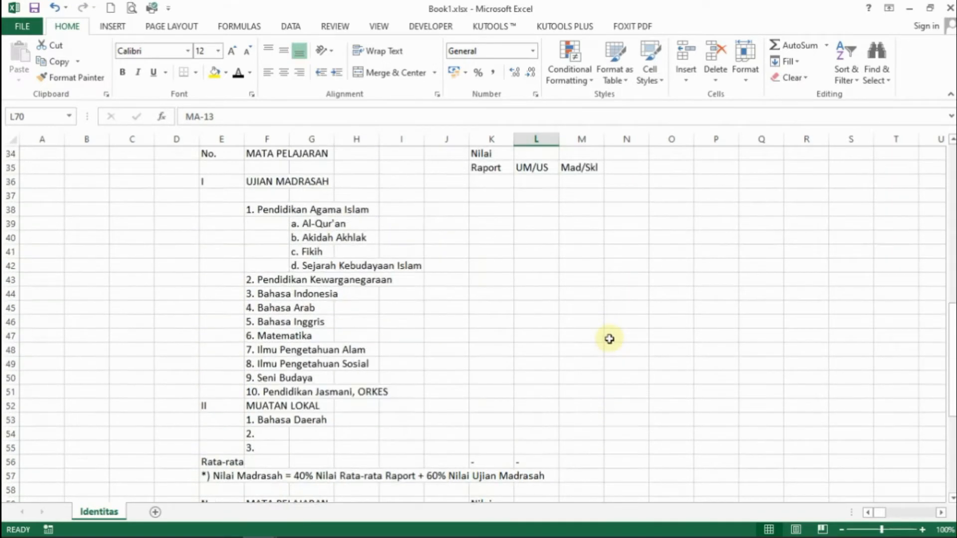
{"action": "scroll", "coordinate": [609, 339], "scroll_direction": "up", "scroll_amount": 1}
{"action": "scroll", "coordinate": [609, 339], "scroll_direction": "up", "scroll_amount": 1}
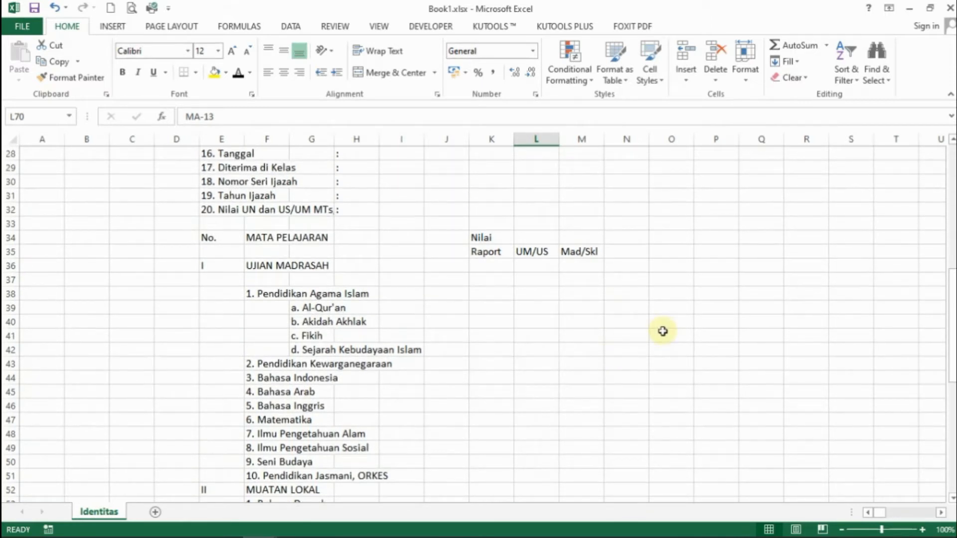
{"action": "left_click", "coordinate": [662, 332]}
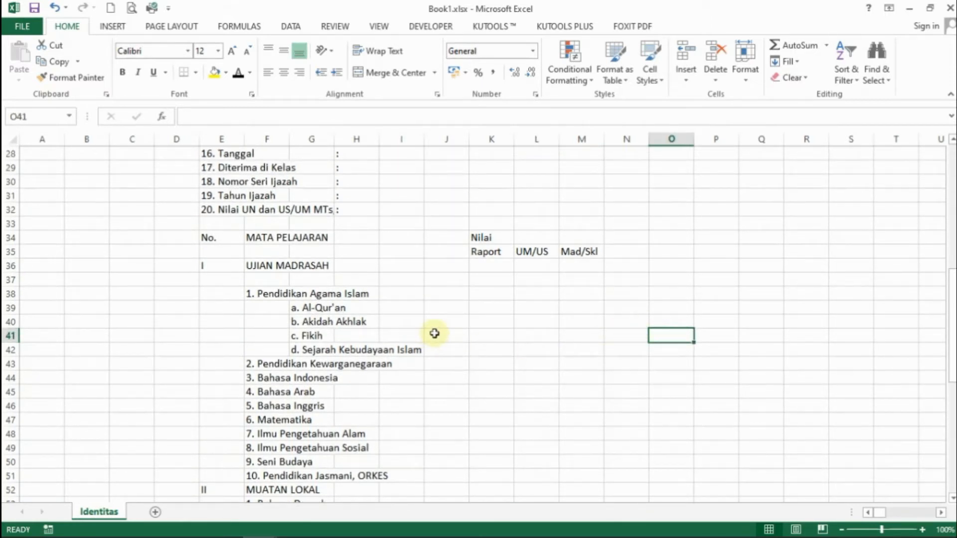
{"action": "scroll", "coordinate": [435, 333], "scroll_direction": "up", "scroll_amount": 8}
{"action": "scroll", "coordinate": [434, 333], "scroll_direction": "down", "scroll_amount": 3}
{"action": "scroll", "coordinate": [434, 333], "scroll_direction": "up", "scroll_amount": 4}
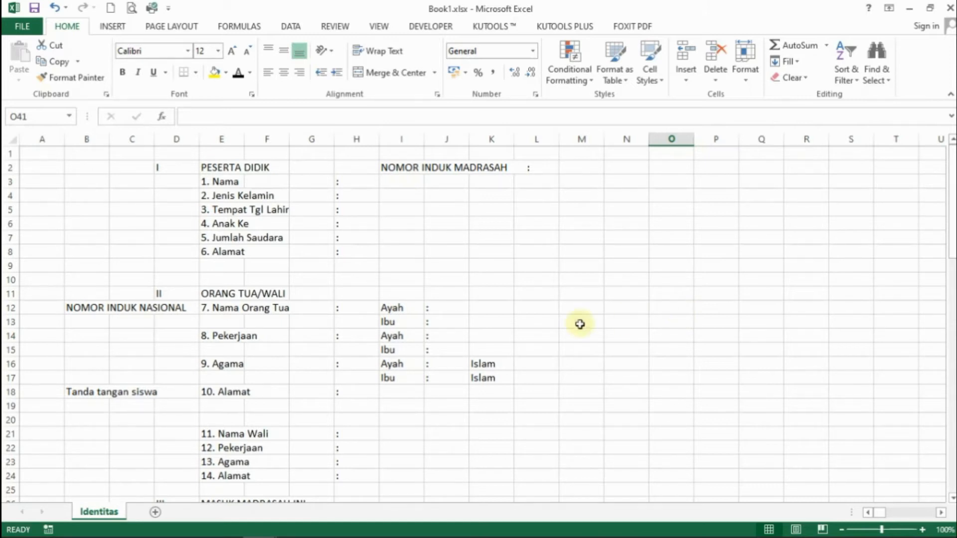
- Set the font of the entire Identitas sheet to Arial Narrow
{"action": "left_click", "coordinate": [650, 275]}
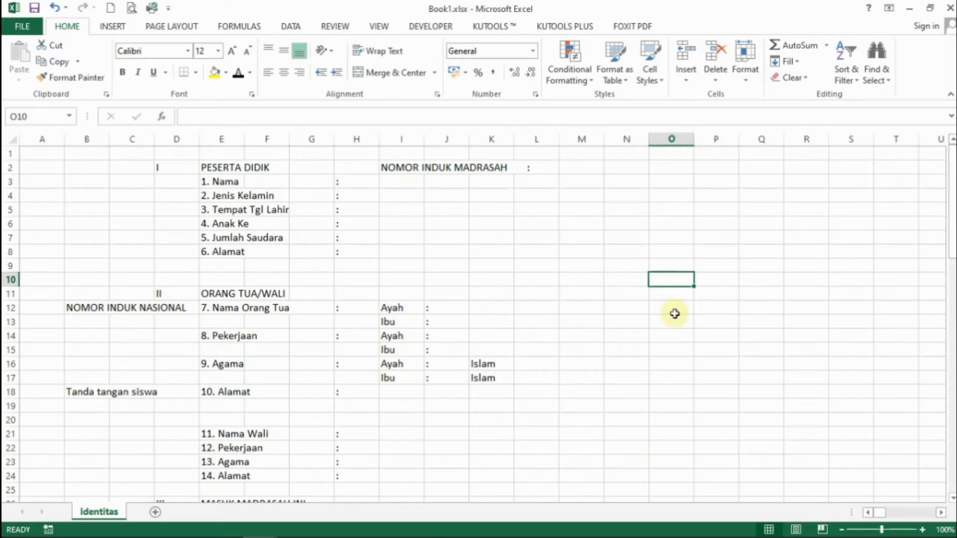
{"action": "key", "text": "ctrl+a"}
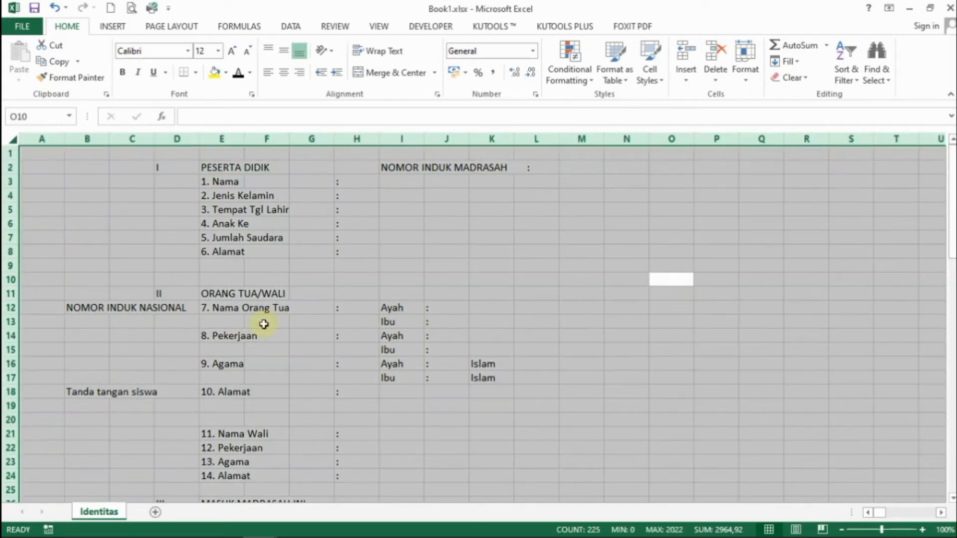
{"action": "left_click", "coordinate": [62, 193]}
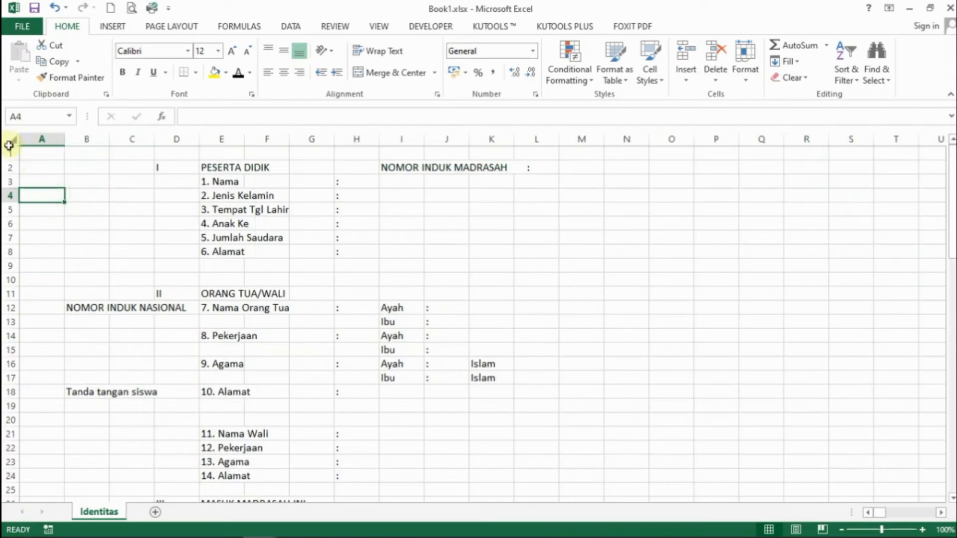
{"action": "left_click", "coordinate": [13, 141]}
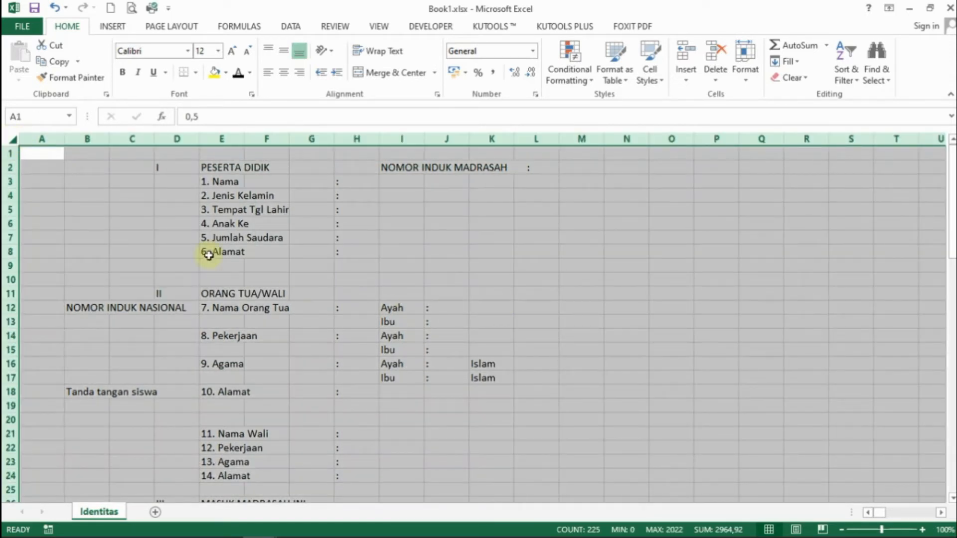
{"action": "left_click", "coordinate": [188, 51]}
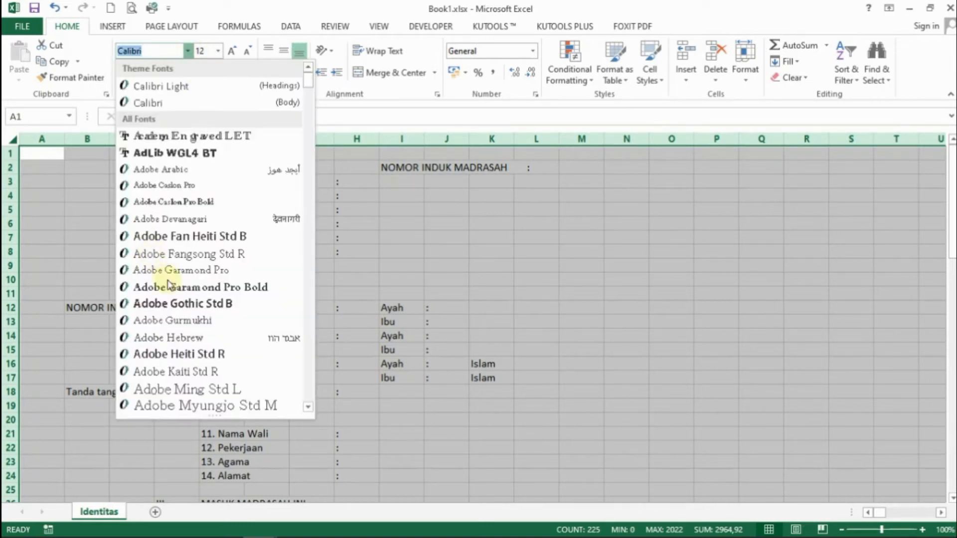
{"action": "scroll", "coordinate": [169, 286], "scroll_direction": "down", "scroll_amount": 20}
{"action": "scroll", "coordinate": [189, 317], "scroll_direction": "up", "scroll_amount": 15}
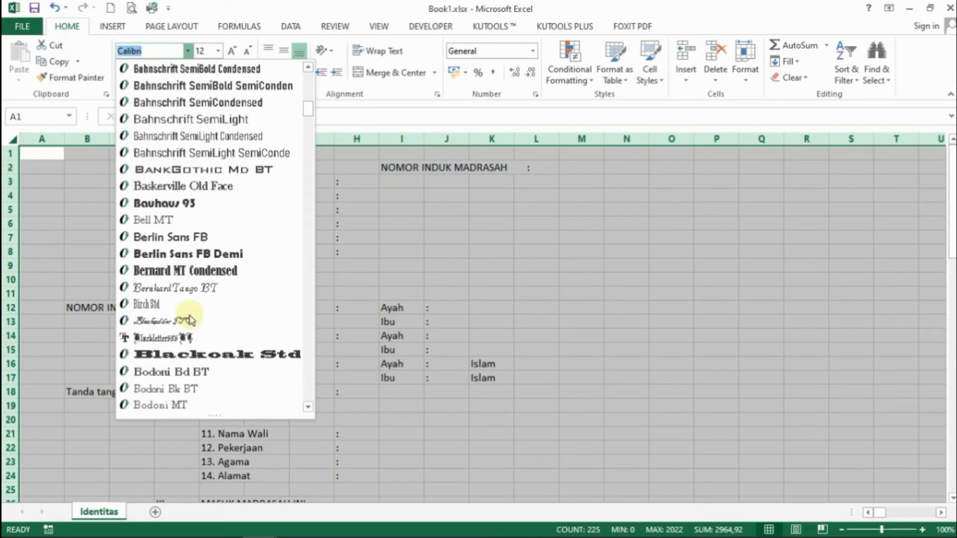
{"action": "scroll", "coordinate": [189, 309], "scroll_direction": "up", "scroll_amount": 13}
{"action": "scroll", "coordinate": [188, 329], "scroll_direction": "down", "scroll_amount": 2}
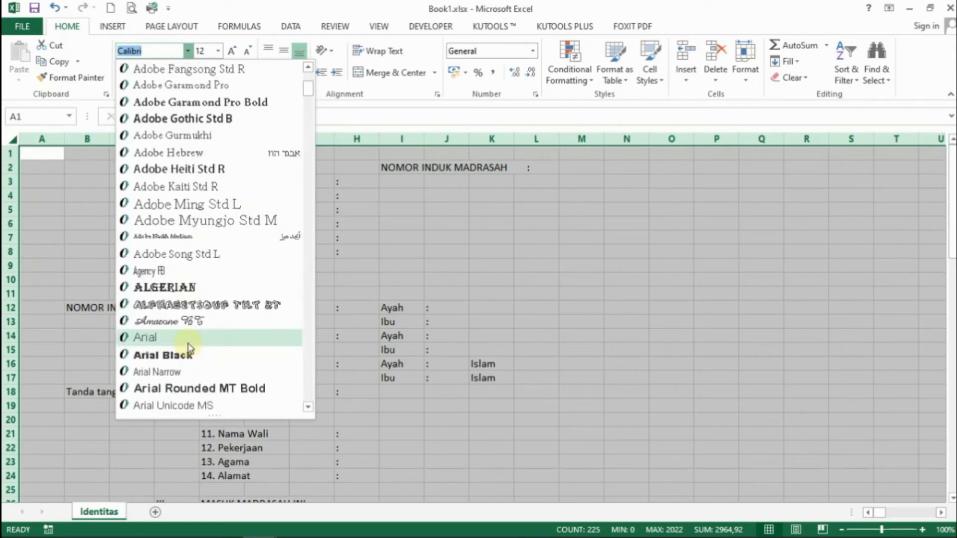
{"action": "left_click", "coordinate": [181, 369]}
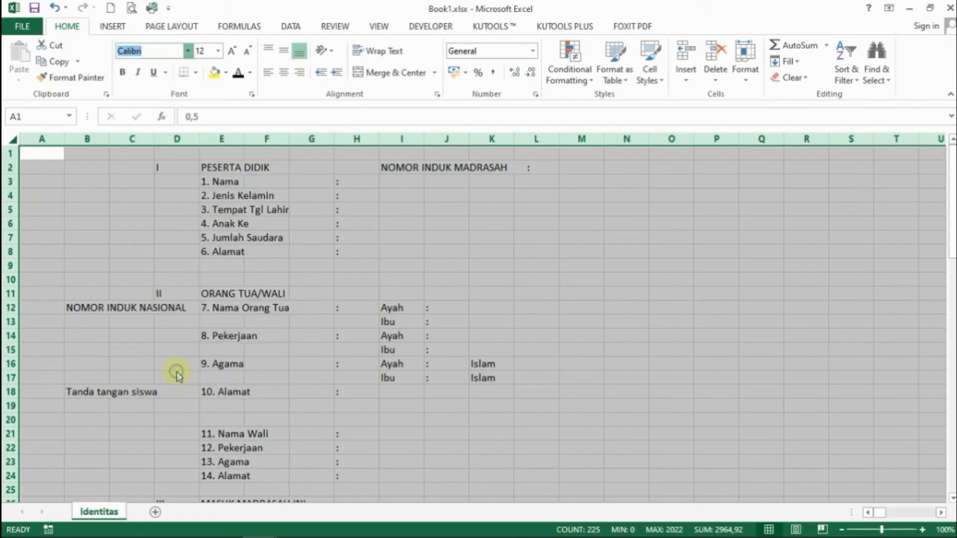
- Set the font size of the entire Identitas sheet to 10
{"action": "left_click", "coordinate": [218, 53]}
{"action": "left_click", "coordinate": [205, 95]}
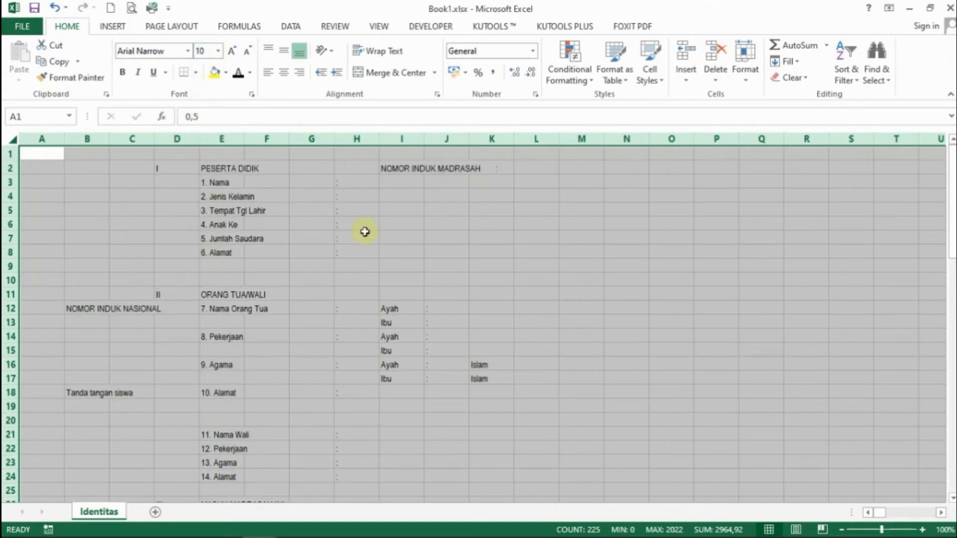
{"action": "scroll", "coordinate": [354, 310], "scroll_direction": "down", "scroll_amount": 1}
{"action": "scroll", "coordinate": [374, 248], "scroll_direction": "up", "scroll_amount": 1}
{"action": "left_click", "coordinate": [371, 237]}
- Centre the colons in H3:H8 of the PESERTA DIDIK section horizontally and vertically
{"action": "left_click_drag", "start_coordinate": [344, 182], "coordinate": [343, 253]}
{"action": "left_click_drag", "start_coordinate": [344, 184], "coordinate": [351, 252]}
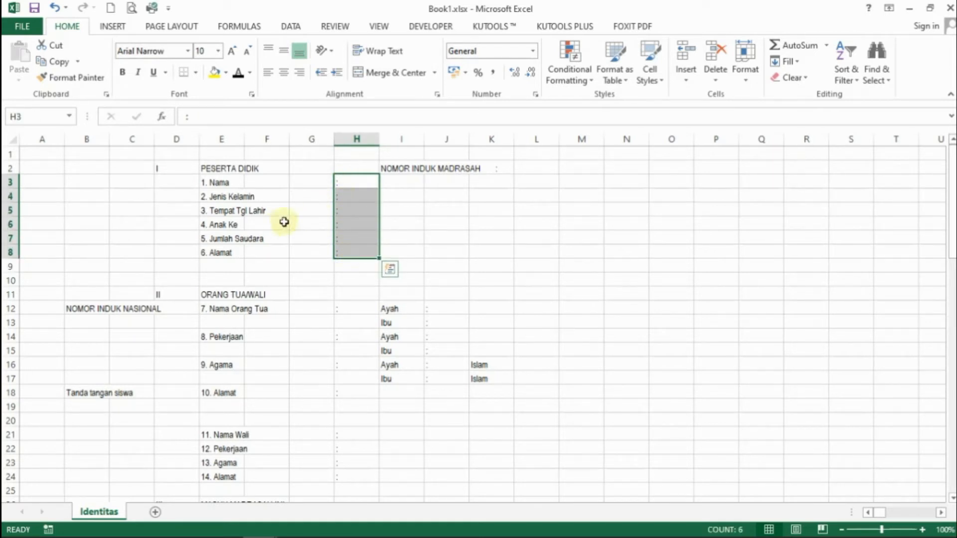
{"action": "left_click_drag", "start_coordinate": [357, 182], "coordinate": [354, 252]}
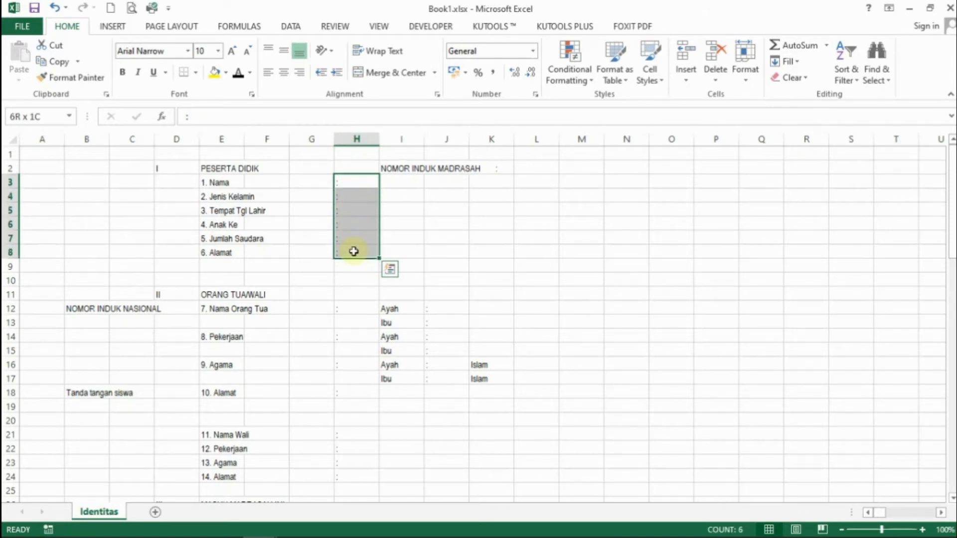
{"action": "left_click", "coordinate": [284, 76]}
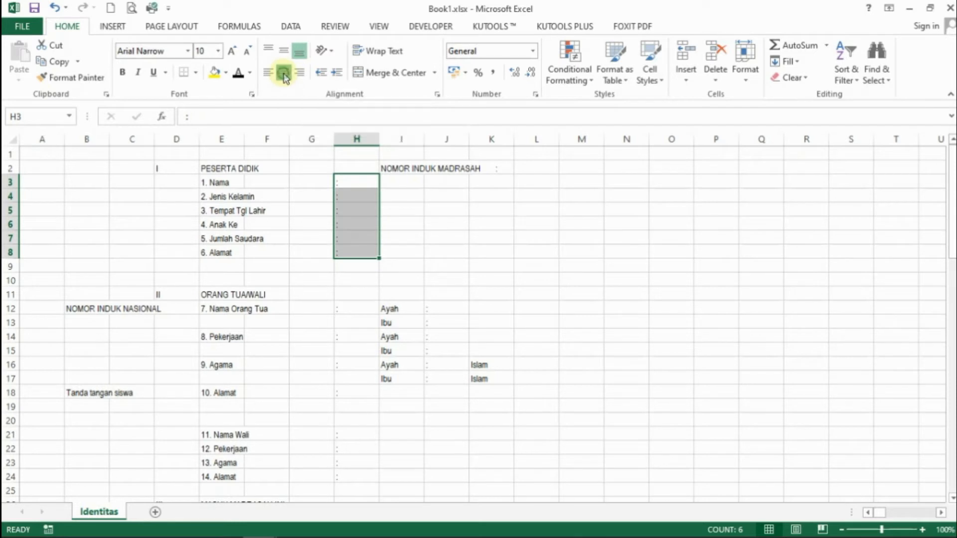
{"action": "left_click", "coordinate": [285, 52]}
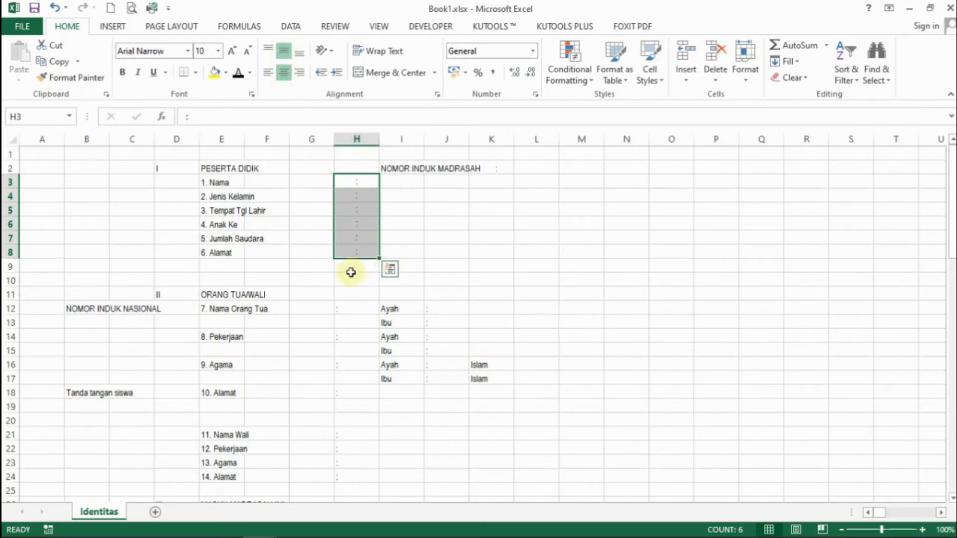
- Centre the colons in J12:J17 and in H12:H32 horizontally and vertically
{"action": "scroll", "coordinate": [360, 266], "scroll_direction": "down", "scroll_amount": 2}
{"action": "left_click_drag", "start_coordinate": [433, 225], "coordinate": [439, 295]}
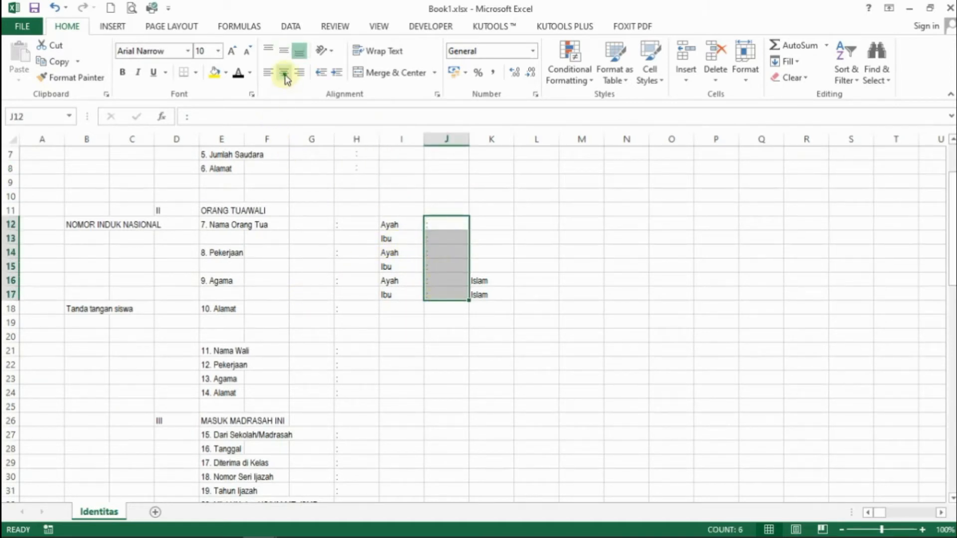
{"action": "left_click", "coordinate": [282, 52]}
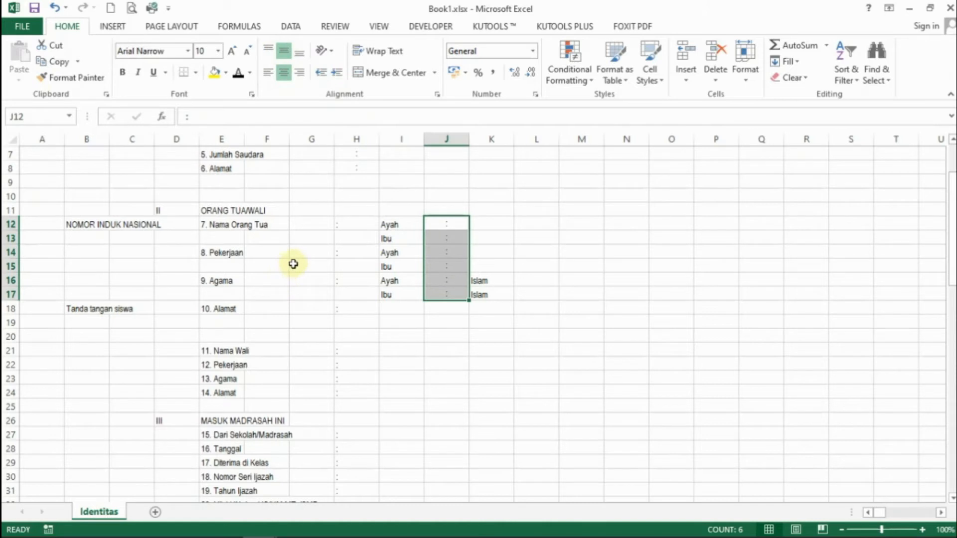
{"action": "scroll", "coordinate": [320, 260], "scroll_direction": "down", "scroll_amount": 1}
{"action": "left_click_drag", "start_coordinate": [342, 179], "coordinate": [367, 465]}
{"action": "scroll", "coordinate": [344, 335], "scroll_direction": "down", "scroll_amount": 4}
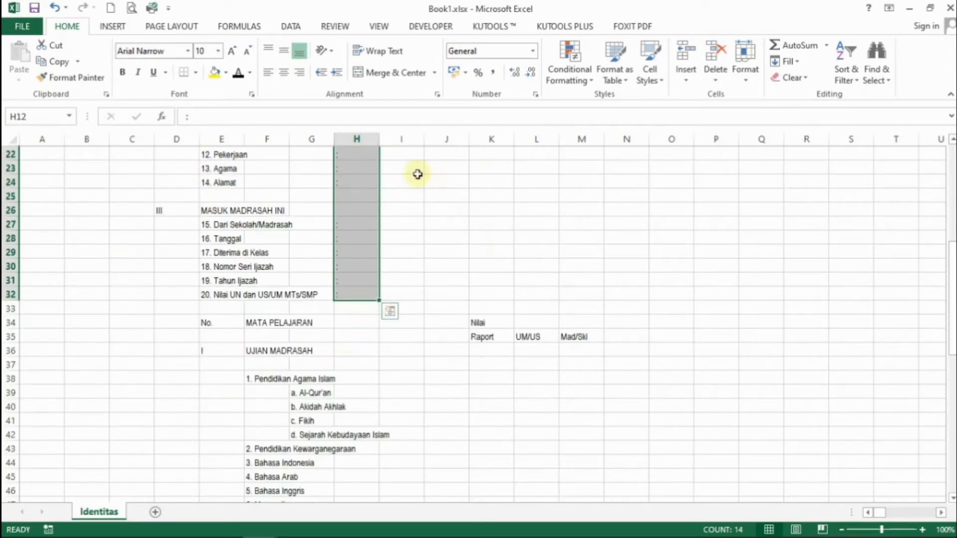
{"action": "left_click", "coordinate": [290, 80]}
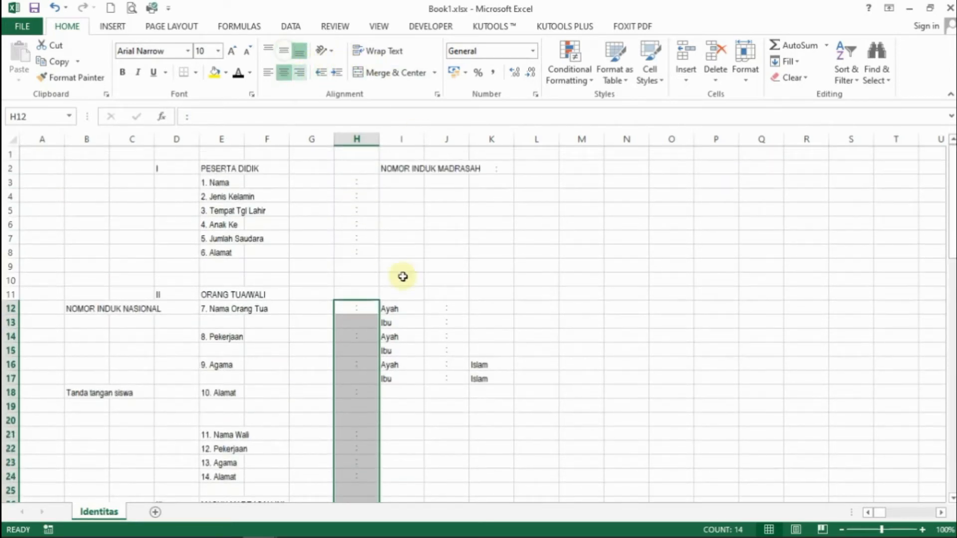
- Review the Identitas sheet's layout from the PESERTA DIDIK section down to MENINGGALKAN MADRASAH INI and across its columns
{"action": "scroll", "coordinate": [420, 320], "scroll_direction": "down", "scroll_amount": 7}
{"action": "scroll", "coordinate": [419, 324], "scroll_direction": "down", "scroll_amount": 10}
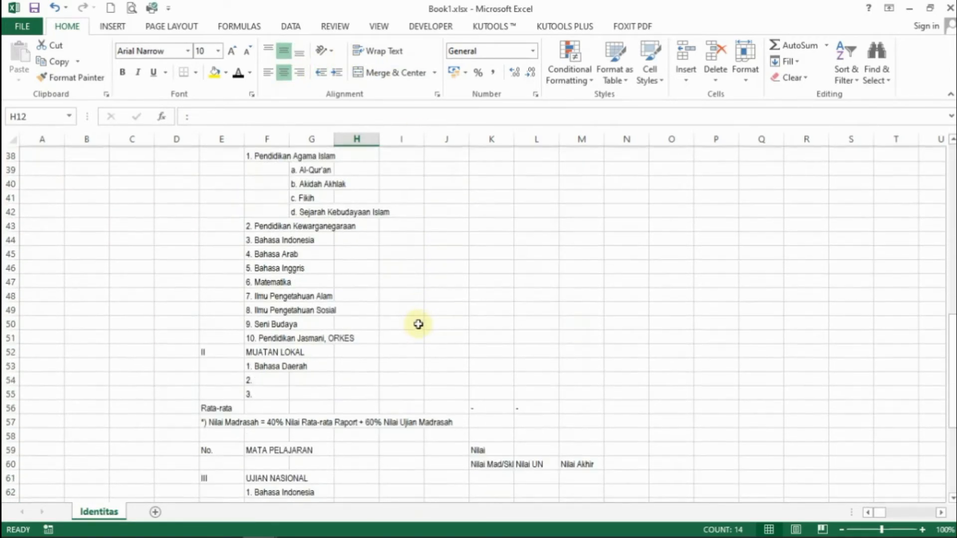
{"action": "scroll", "coordinate": [418, 324], "scroll_direction": "down", "scroll_amount": 2}
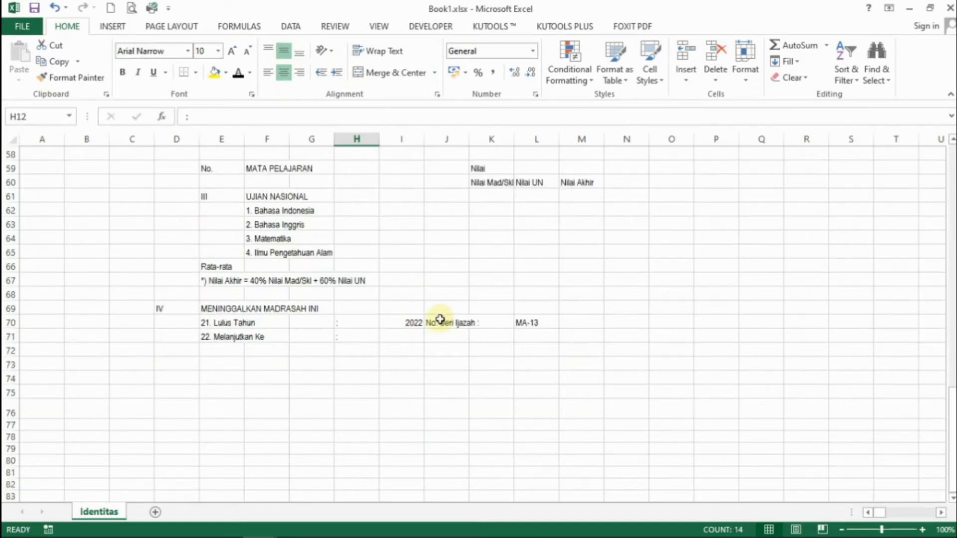
{"action": "scroll", "coordinate": [444, 318], "scroll_direction": "up", "scroll_amount": 19}
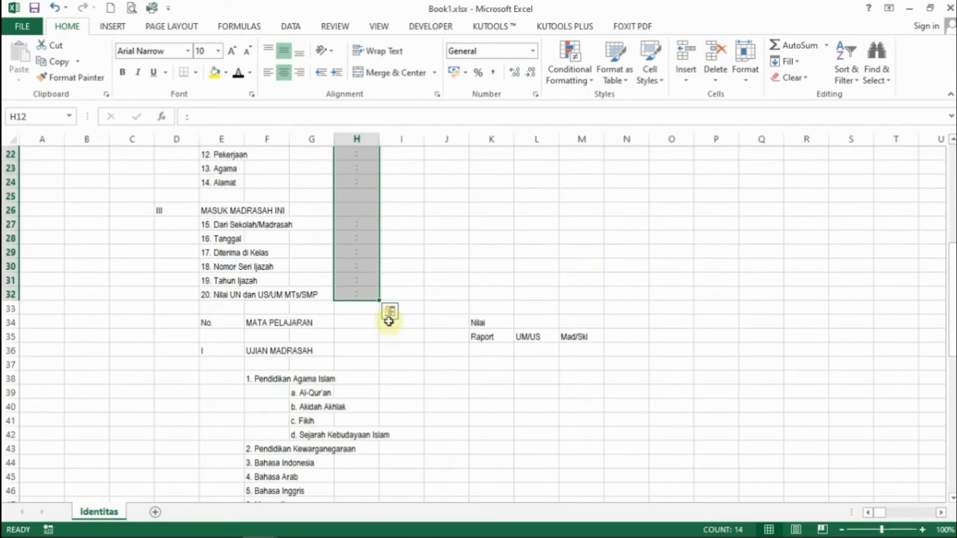
{"action": "scroll", "coordinate": [308, 267], "scroll_direction": "down", "scroll_amount": 8}
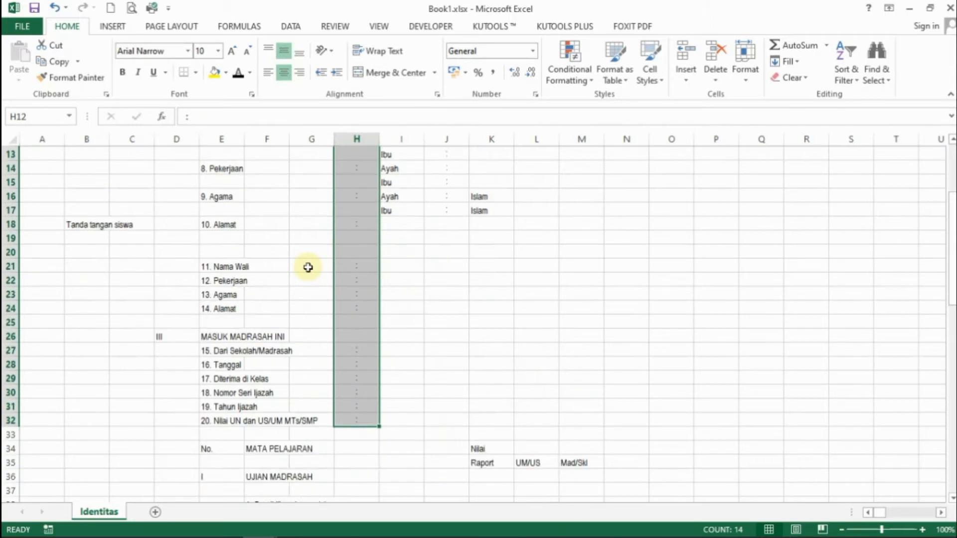
{"action": "scroll", "coordinate": [308, 267], "scroll_direction": "up", "scroll_amount": 8}
{"action": "left_click_drag", "start_coordinate": [43, 140], "coordinate": [733, 207]}
{"action": "left_click", "coordinate": [728, 209]}
{"action": "scroll", "coordinate": [656, 274], "scroll_direction": "down", "scroll_amount": 3}
{"action": "scroll", "coordinate": [657, 273], "scroll_direction": "up", "scroll_amount": 3}
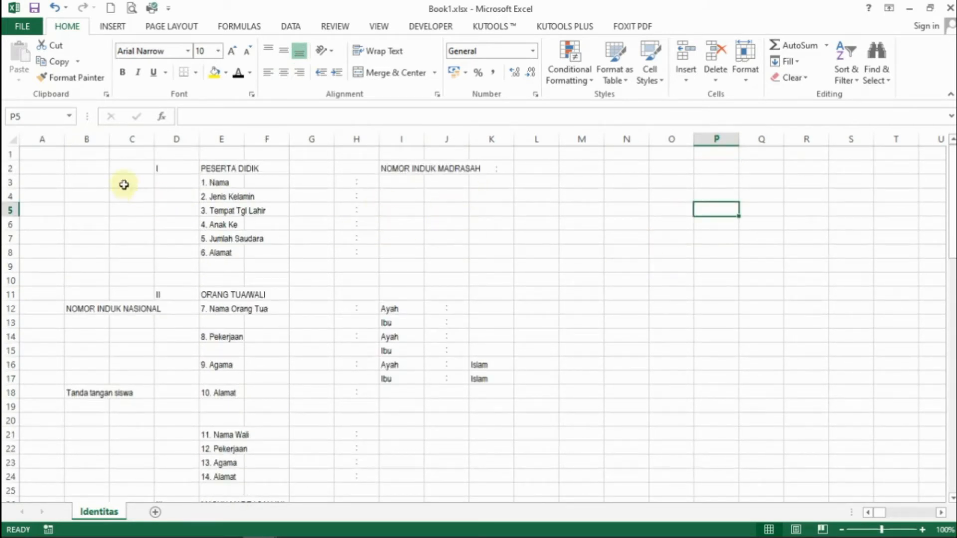
- Change the font colour of the hidden column-width notes in A1:O1 to black
{"action": "left_click_drag", "start_coordinate": [39, 154], "coordinate": [657, 154]}
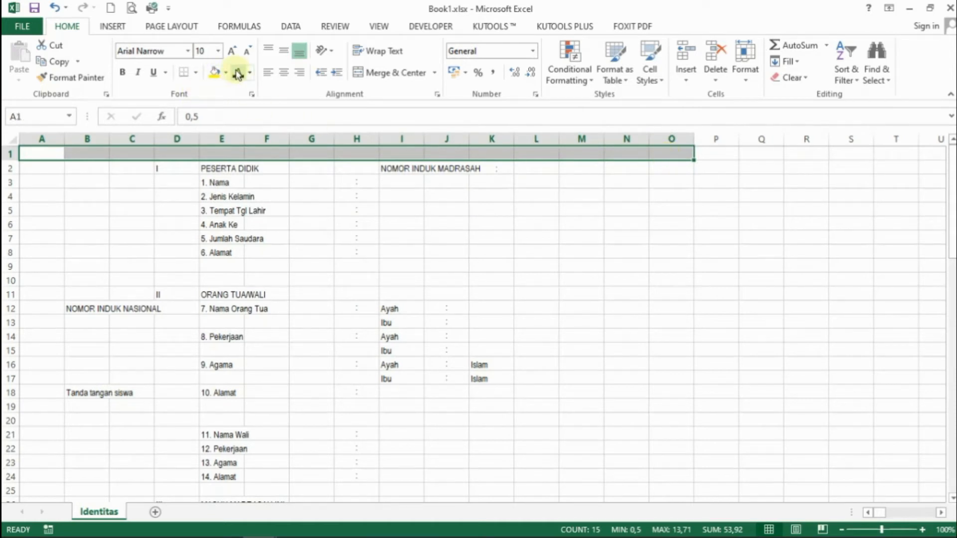
{"action": "left_click", "coordinate": [250, 73]}
{"action": "left_click", "coordinate": [247, 91]}
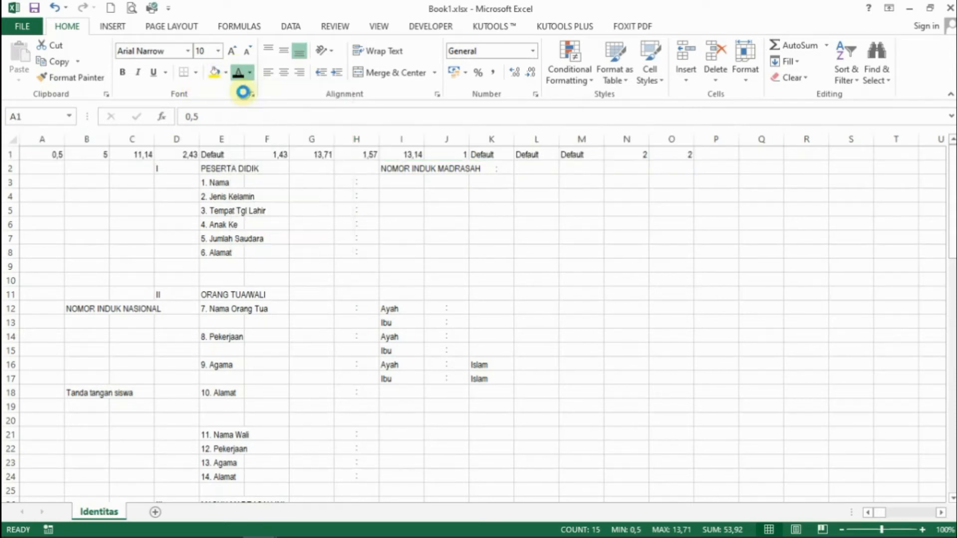
{"action": "left_click", "coordinate": [46, 158]}
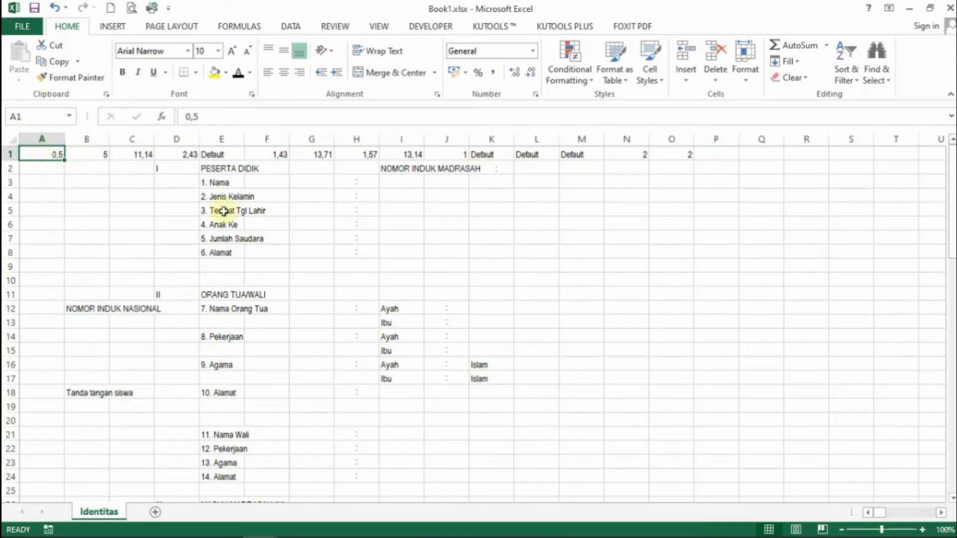
{"action": "left_click", "coordinate": [750, 206]}
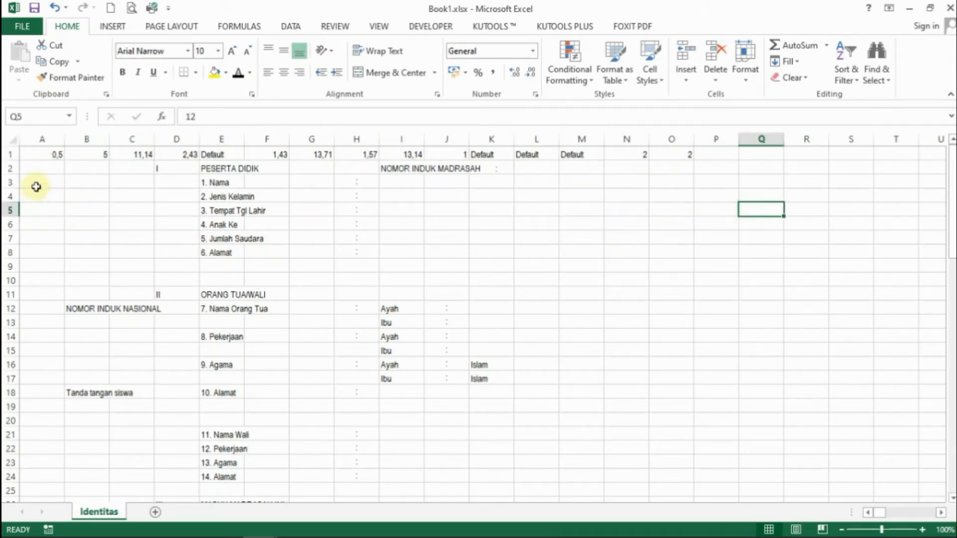
- Set the width of column A to 0,5
{"action": "left_click", "coordinate": [40, 142]}
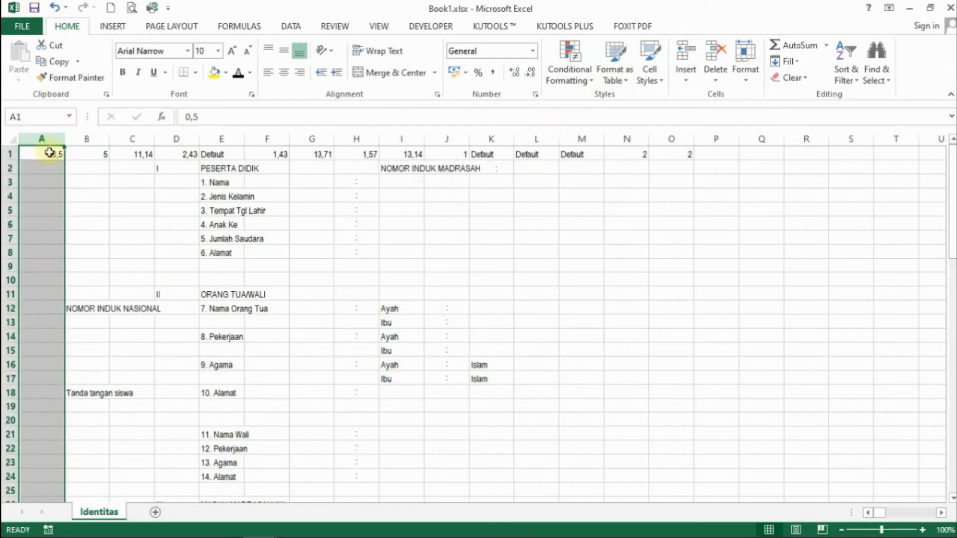
{"action": "left_click", "coordinate": [746, 70]}
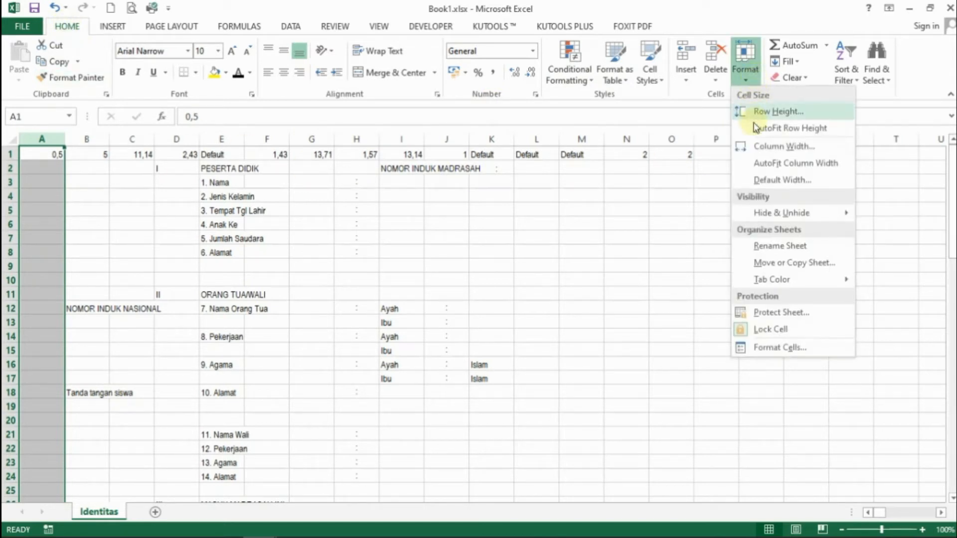
{"action": "left_click", "coordinate": [763, 147]}
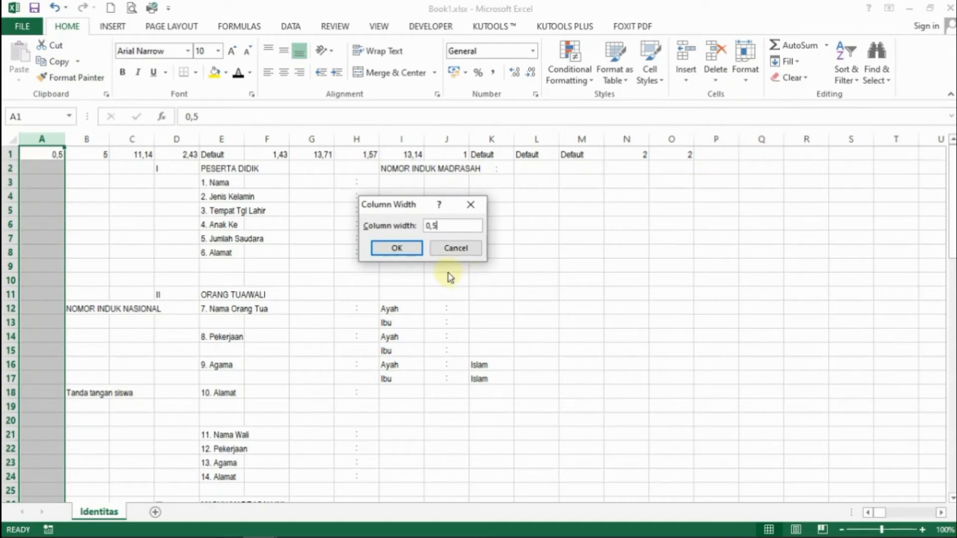
{"action": "left_click", "coordinate": [392, 249]}
- Set the width of column B to 5
{"action": "left_click", "coordinate": [53, 138]}
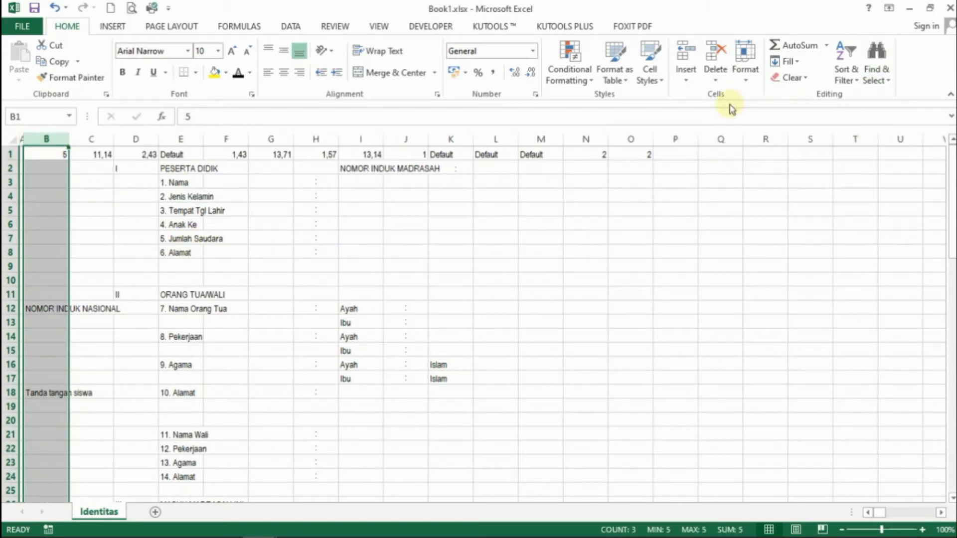
{"action": "left_click", "coordinate": [745, 70]}
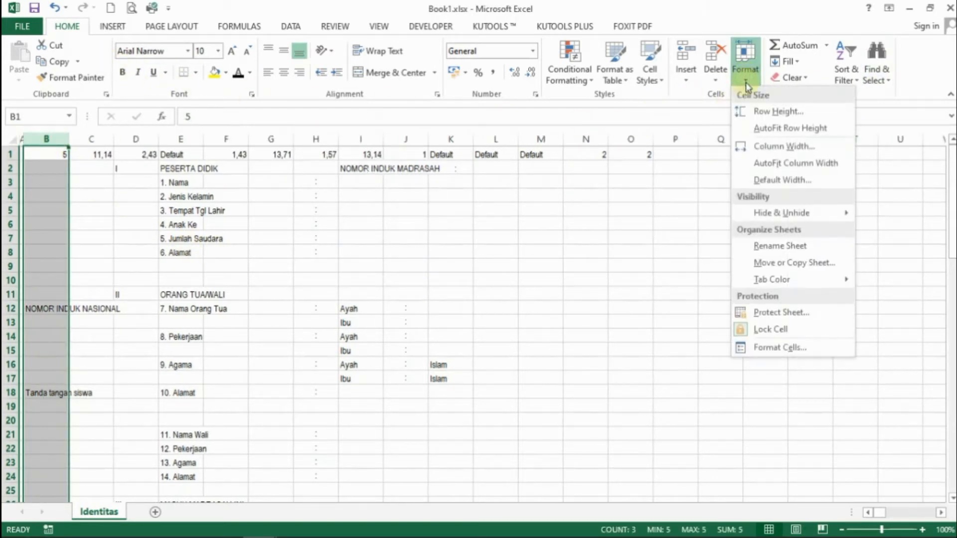
{"action": "left_click", "coordinate": [752, 147]}
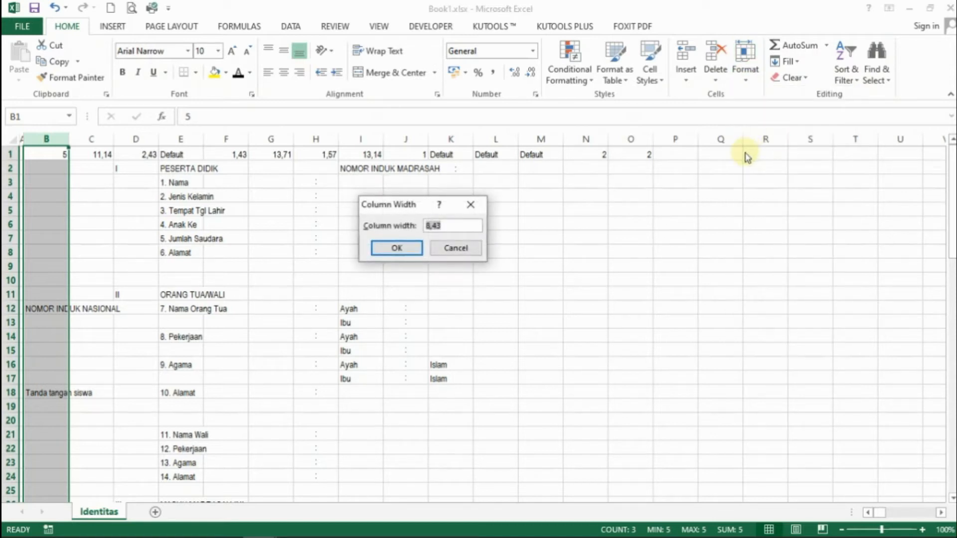
{"action": "type", "text": "5"}
{"action": "left_click", "coordinate": [394, 249]}
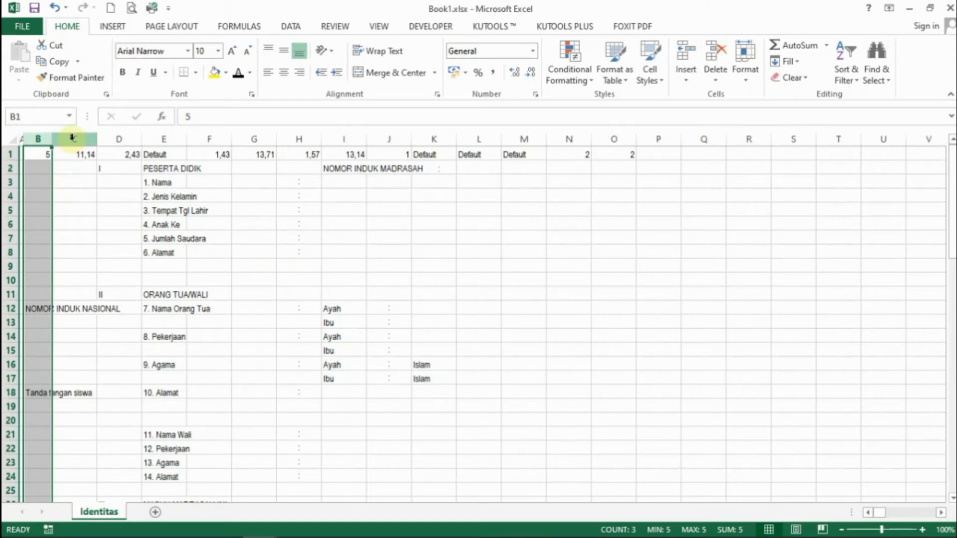
- Examine the remaining width notes in row 1, especially the default-width columns E, K, L and M
{"action": "left_click_drag", "start_coordinate": [83, 157], "coordinate": [502, 164]}
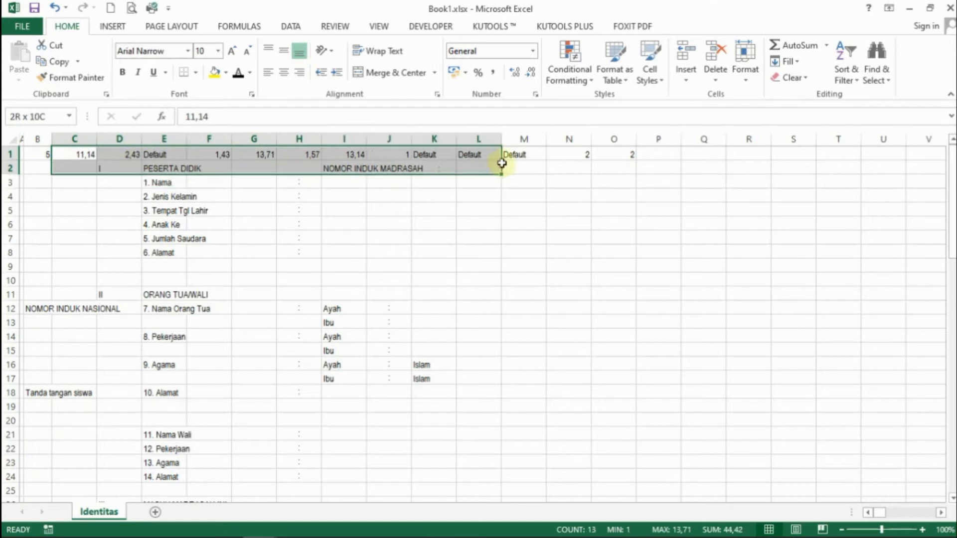
{"action": "left_click", "coordinate": [156, 154]}
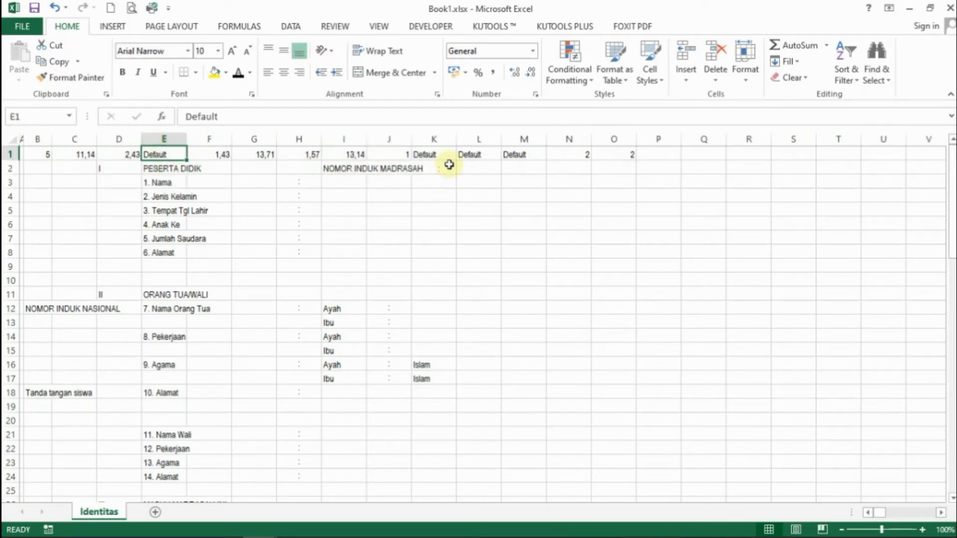
{"action": "left_click", "coordinate": [427, 154]}
{"action": "left_click", "coordinate": [477, 155]}
{"action": "left_click", "coordinate": [518, 156]}
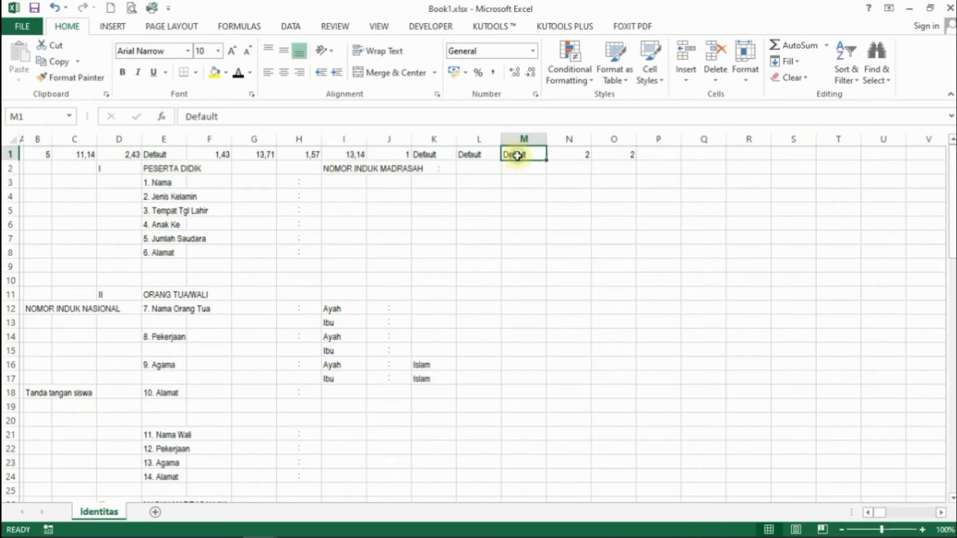
{"action": "left_click", "coordinate": [157, 152]}
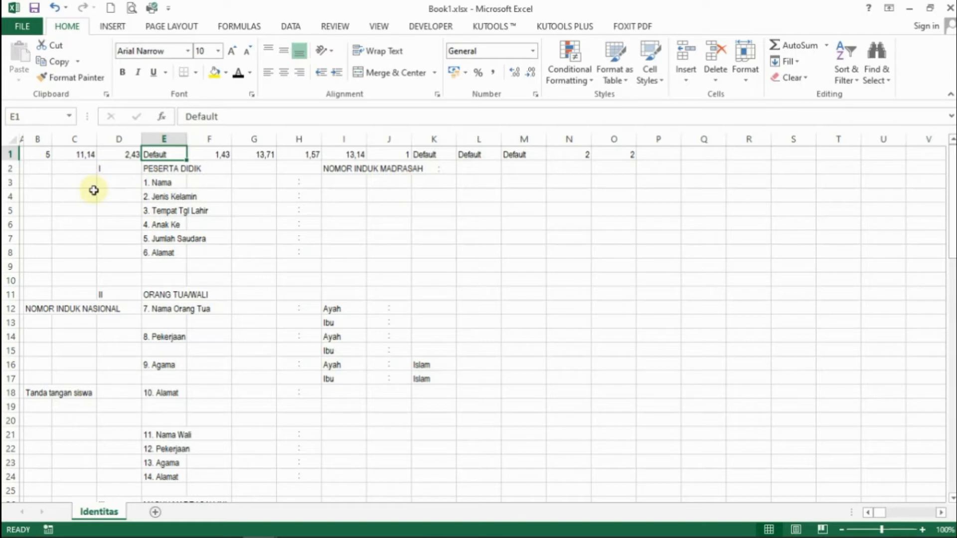
- Set the width of column C to 11,14
{"action": "left_click", "coordinate": [75, 138]}
{"action": "left_click", "coordinate": [744, 65]}
{"action": "left_click", "coordinate": [763, 148]}
{"action": "type", "text": "11,14"}
{"action": "key", "text": "Return"}
- Set the width of column D to 2,43
{"action": "left_click", "coordinate": [133, 138]}
{"action": "left_click", "coordinate": [745, 65]}
{"action": "left_click", "coordinate": [768, 147]}
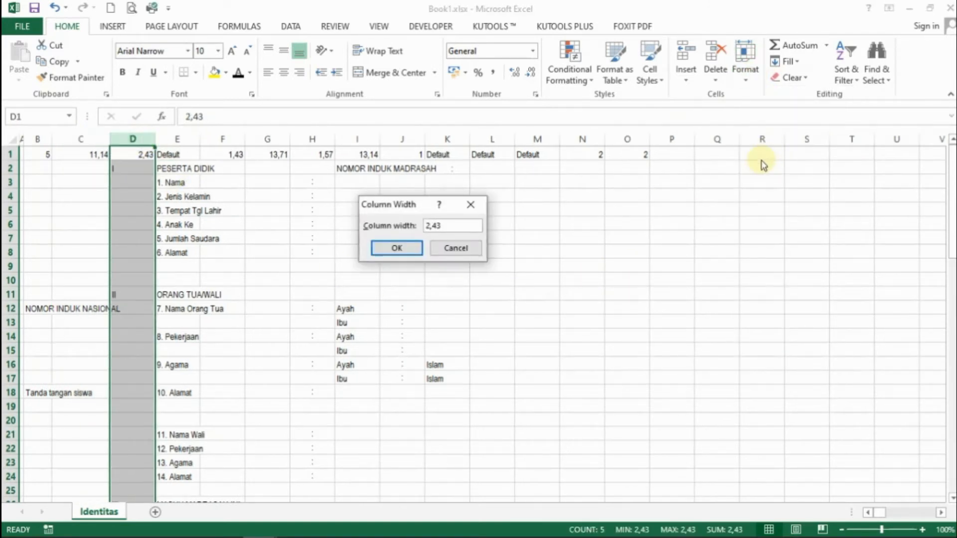
{"action": "key", "text": "Return"}
- Set the width of column F to 1,43, leaving column E at its default
{"action": "left_click", "coordinate": [193, 139]}
{"action": "left_click", "coordinate": [745, 65]}
{"action": "left_click", "coordinate": [768, 147]}
{"action": "type", "text": "1,43"}
{"action": "key", "text": "Return"}
- Set the width of column G to 13,71
{"action": "key", "text": "Right"}
{"action": "key", "text": "ctrl+space"}
{"action": "left_click", "coordinate": [745, 65]}
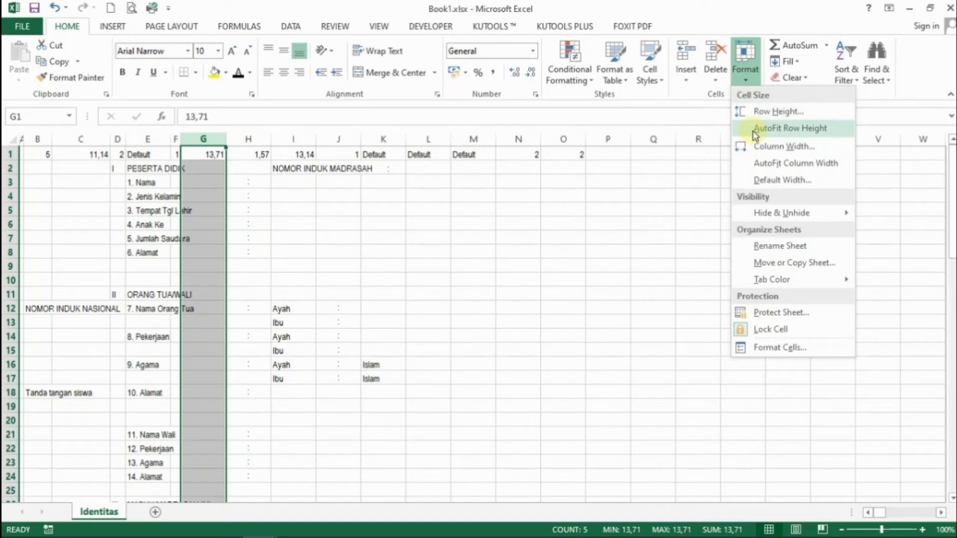
{"action": "left_click", "coordinate": [756, 147]}
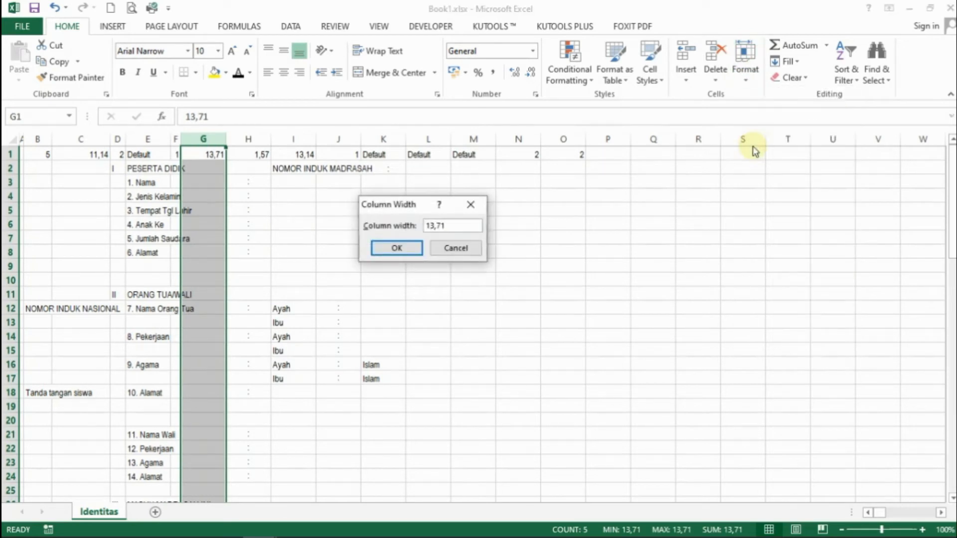
{"action": "key", "text": "Return"}
- Set the width of column H, which holds the colons, to 1,57
{"action": "left_click", "coordinate": [275, 138]}
{"action": "left_click", "coordinate": [745, 65]}
{"action": "left_click", "coordinate": [758, 147]}
{"action": "type", "text": "1,"}
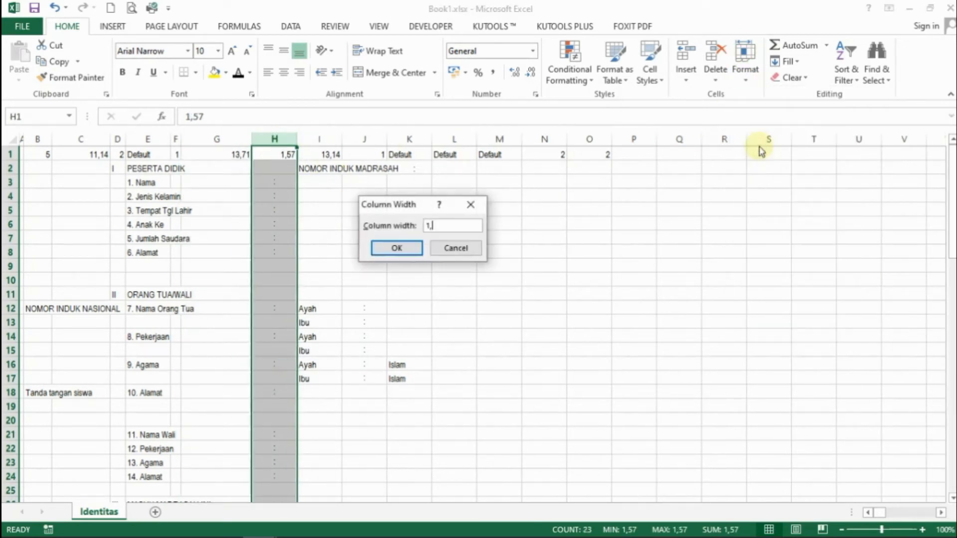
{"action": "type", "text": "57"}
{"action": "key", "text": "Return"}
- Set the width of column I to 13,14
{"action": "left_click", "coordinate": [285, 138]}
{"action": "left_click", "coordinate": [745, 65]}
{"action": "left_click", "coordinate": [763, 144]}
{"action": "type", "text": "13"}
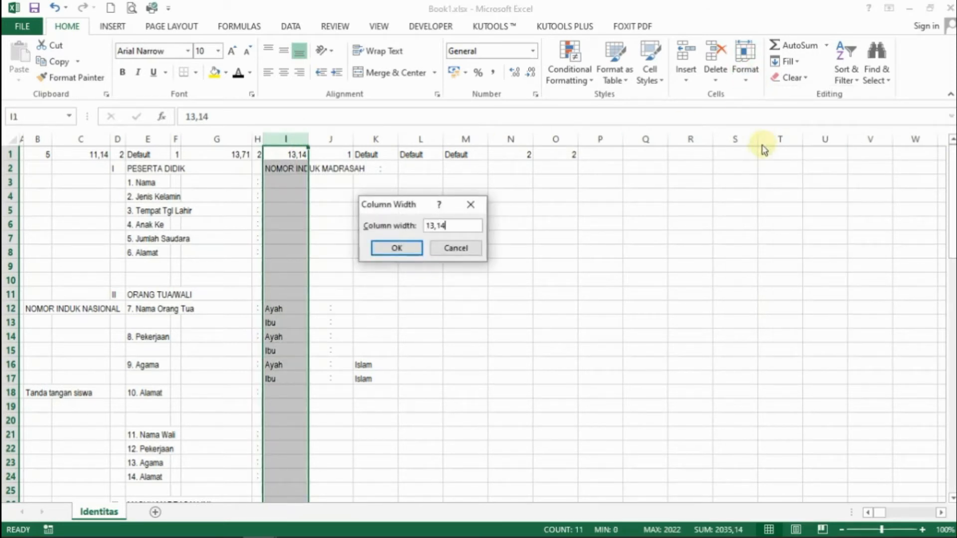
{"action": "type", "text": ",14"}
{"action": "key", "text": "Return"}
- Set the width of column J to 1
{"action": "left_click", "coordinate": [353, 138]}
{"action": "left_click", "coordinate": [758, 87]}
{"action": "left_click", "coordinate": [764, 144]}
{"action": "type", "text": "1"}
{"action": "key", "text": "Return"}
- Set the width of columns N and O to 2
{"action": "left_click_drag", "start_coordinate": [498, 138], "coordinate": [543, 139]}
{"action": "left_click", "coordinate": [742, 78]}
{"action": "left_click", "coordinate": [743, 145]}
{"action": "type", "text": "2"}
{"action": "key", "text": "Return"}
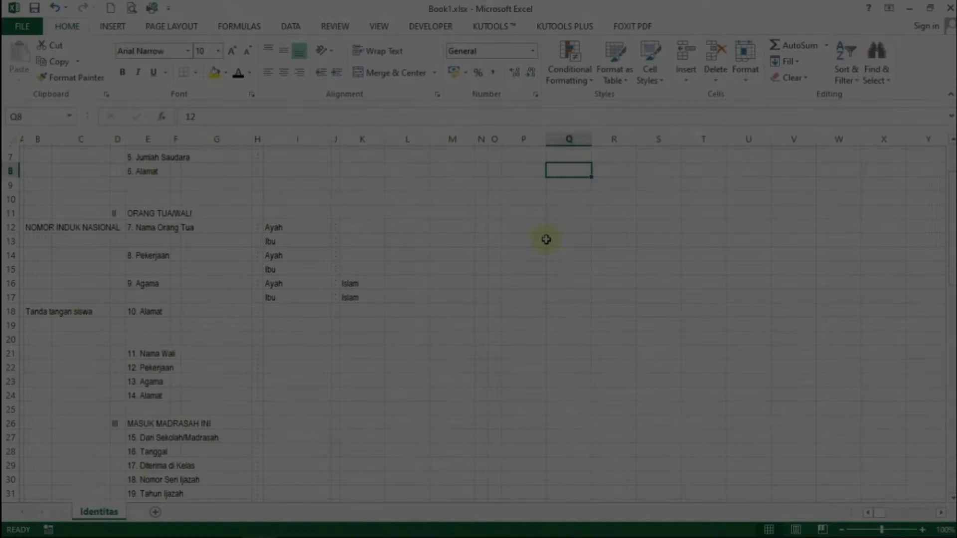
- Clear the column-width notes from A1:O1 in the first row of the Identitas sheet
{"action": "scroll", "coordinate": [547, 239], "scroll_direction": "up", "scroll_amount": 2}
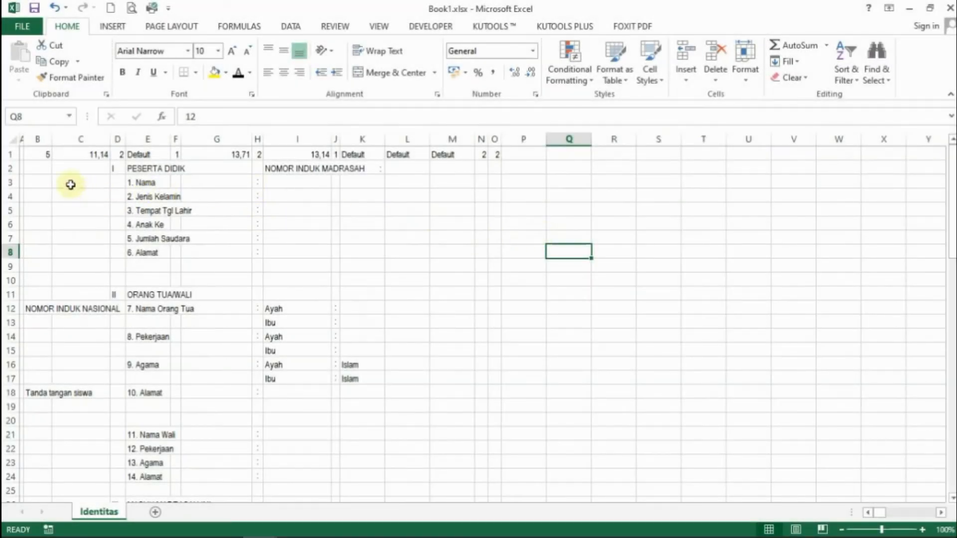
{"action": "left_click_drag", "start_coordinate": [22, 150], "coordinate": [497, 157]}
{"action": "key", "text": "Delete"}
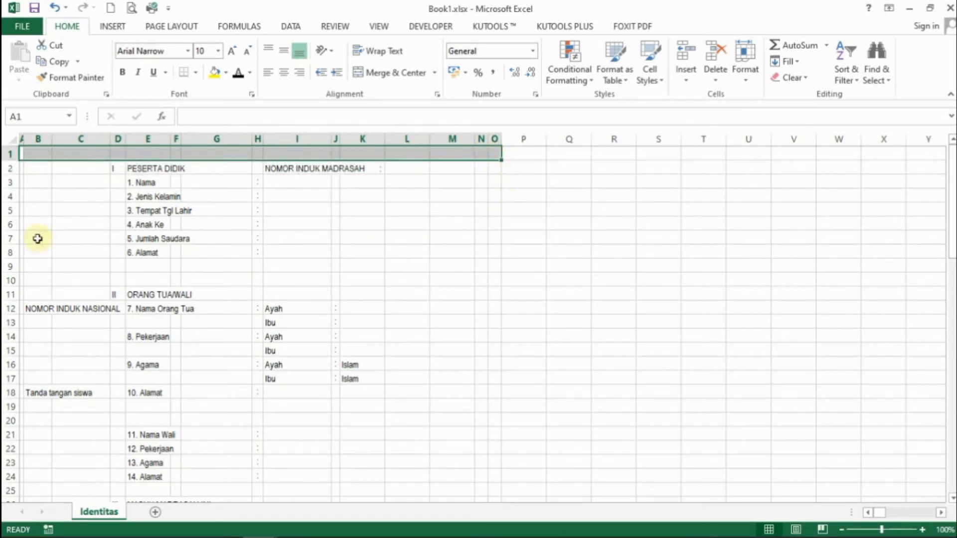
- Change the font colour of column Q to black to reveal the hidden row-height notes
{"action": "left_click", "coordinate": [570, 137]}
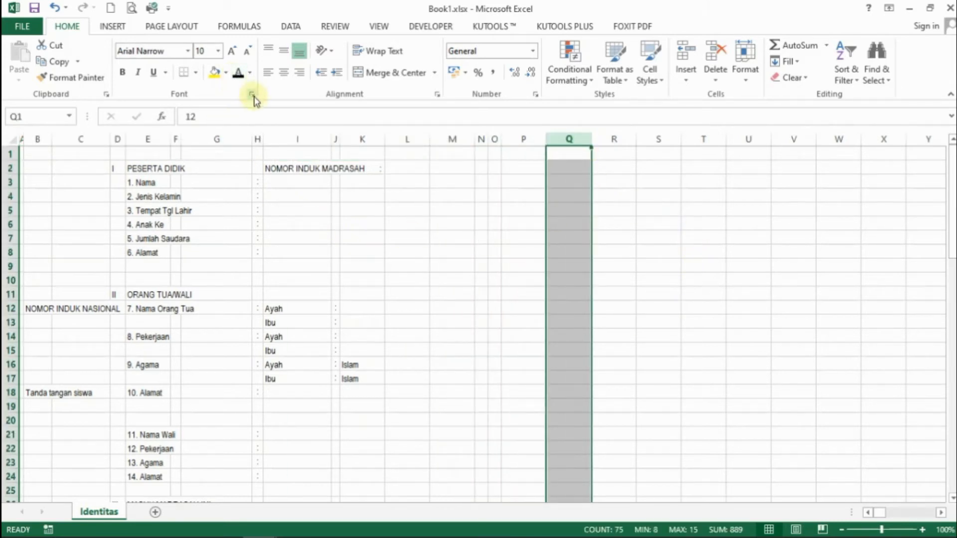
{"action": "left_click", "coordinate": [251, 75]}
{"action": "left_click", "coordinate": [242, 90]}
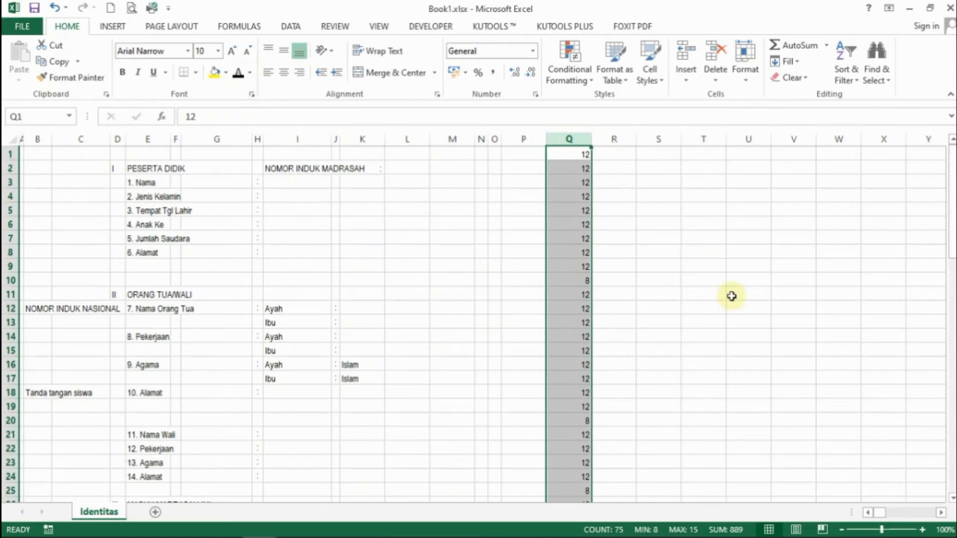
- Examine the row-height notes in column Q from row 1 down to row 75
{"action": "scroll", "coordinate": [727, 298], "scroll_direction": "down", "scroll_amount": 3}
{"action": "scroll", "coordinate": [727, 298], "scroll_direction": "down", "scroll_amount": 16}
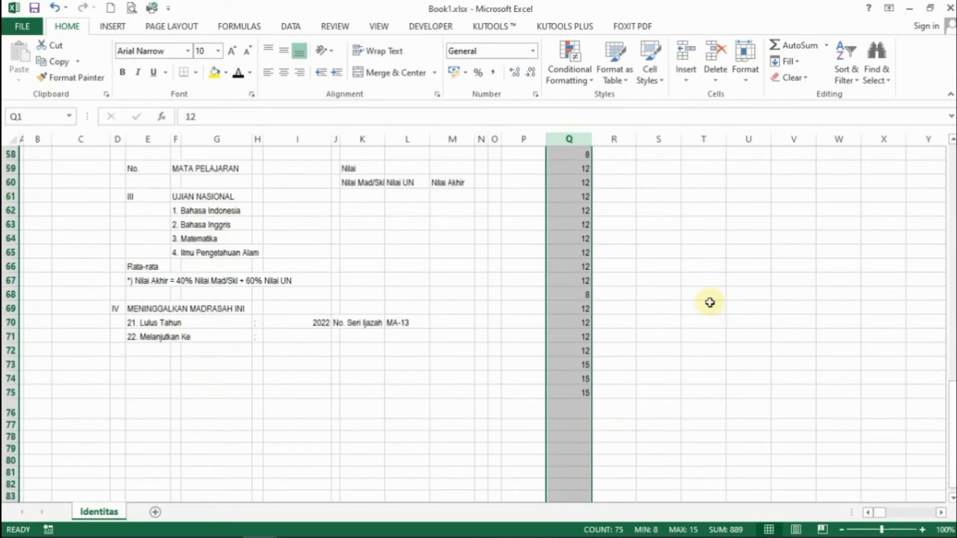
{"action": "scroll", "coordinate": [708, 302], "scroll_direction": "up", "scroll_amount": 18}
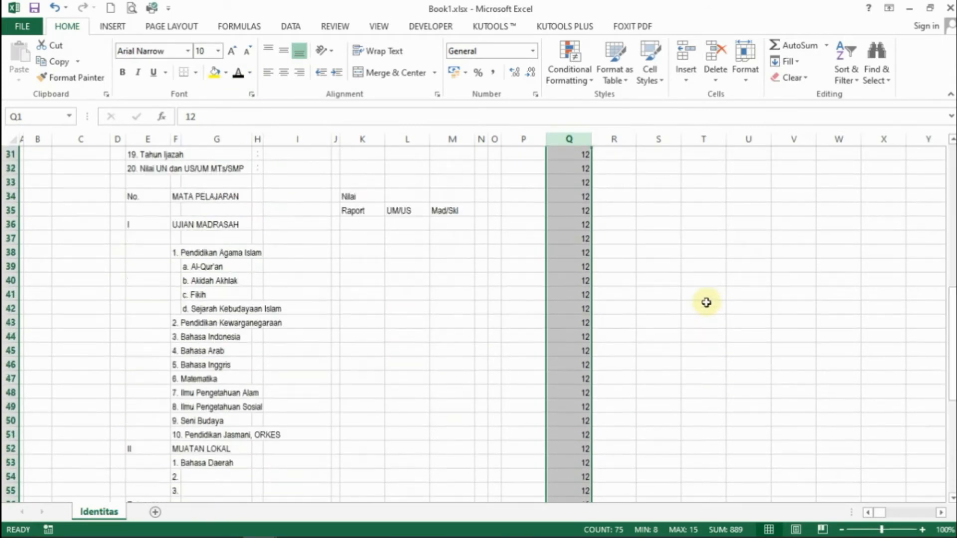
{"action": "scroll", "coordinate": [703, 301], "scroll_direction": "up", "scroll_amount": 1}
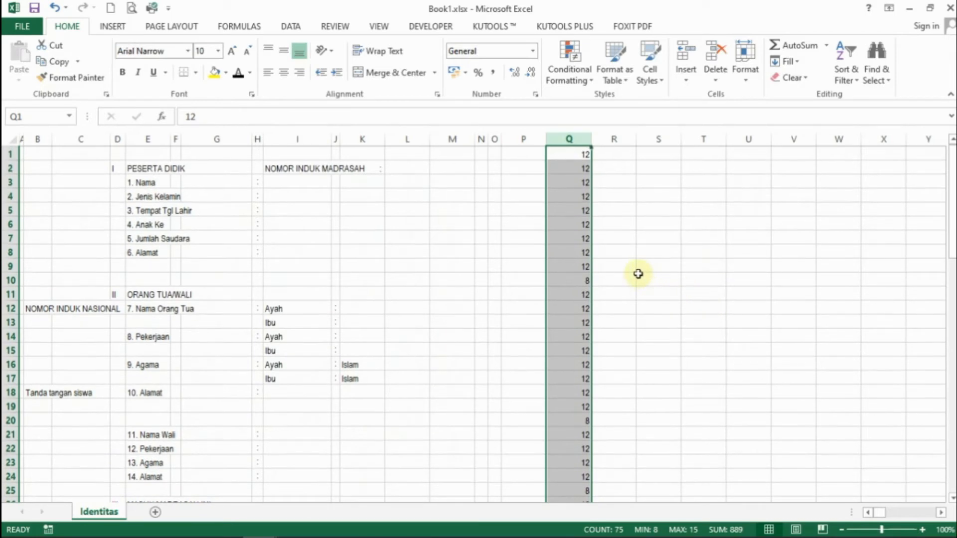
{"action": "scroll", "coordinate": [638, 274], "scroll_direction": "down", "scroll_amount": 4}
{"action": "scroll", "coordinate": [638, 273], "scroll_direction": "down", "scroll_amount": 5}
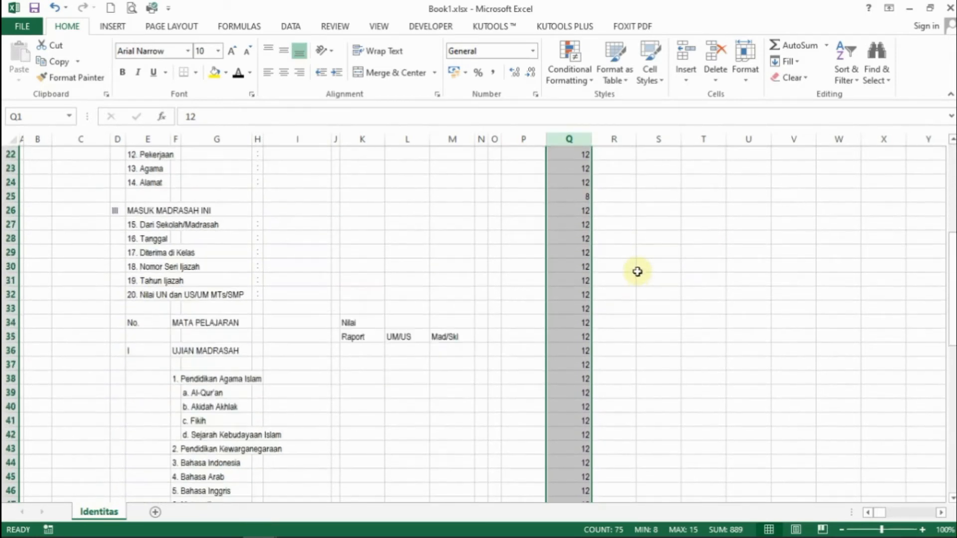
{"action": "scroll", "coordinate": [637, 272], "scroll_direction": "down", "scroll_amount": 9}
{"action": "scroll", "coordinate": [638, 271], "scroll_direction": "up", "scroll_amount": 9}
{"action": "scroll", "coordinate": [637, 271], "scroll_direction": "up", "scroll_amount": 9}
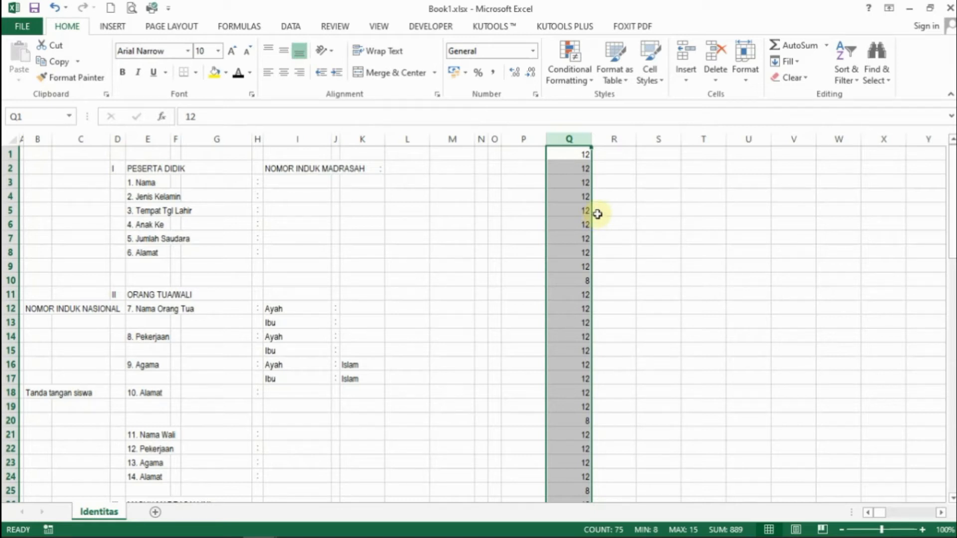
- Set the height of rows 1 through 72 to 12
{"action": "left_click", "coordinate": [9, 155]}
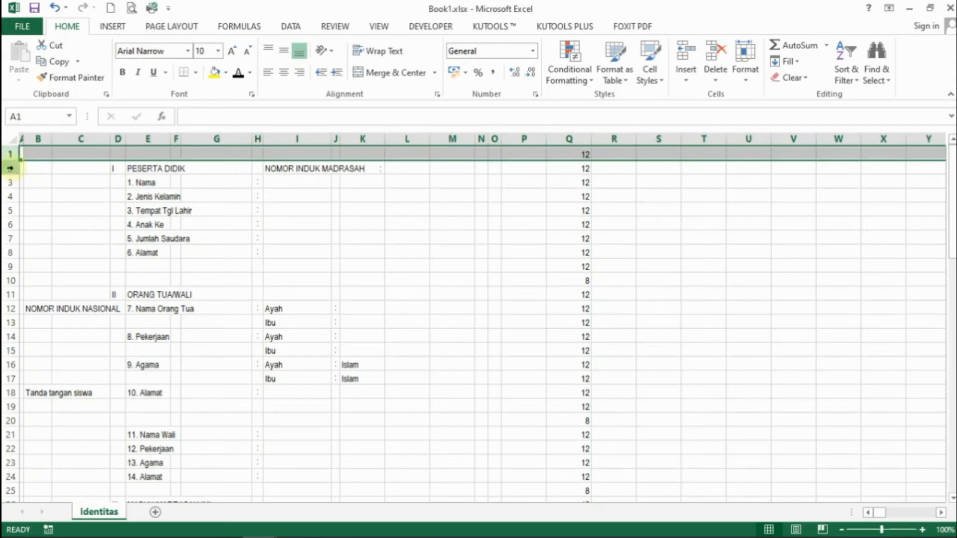
{"action": "scroll", "coordinate": [20, 188], "scroll_direction": "down", "scroll_amount": 20}
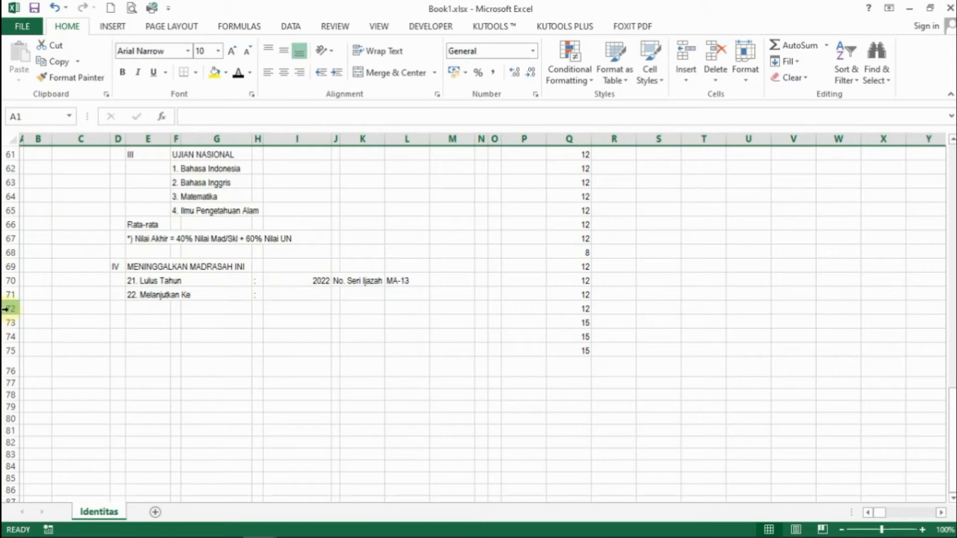
{"action": "left_click", "coordinate": [6, 309], "text": "shift"}
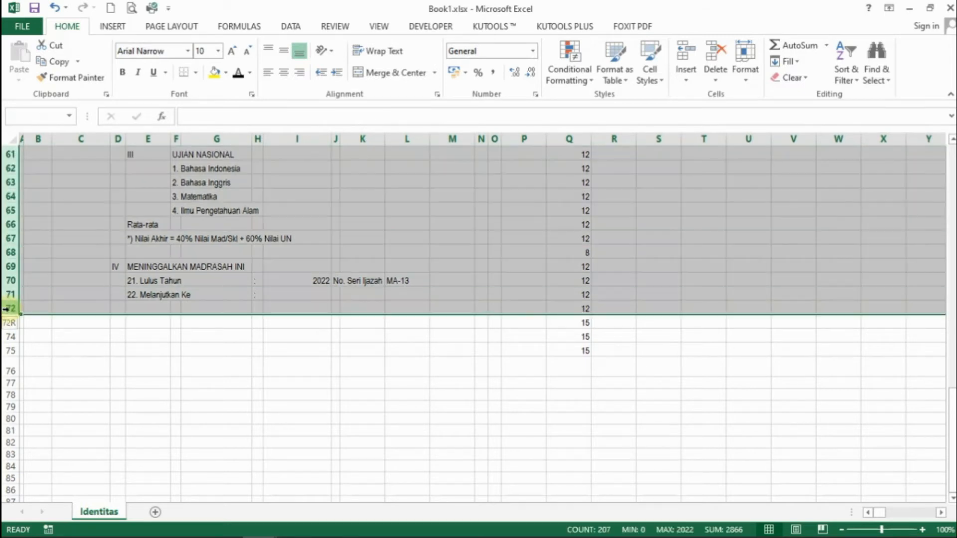
{"action": "scroll", "coordinate": [223, 285], "scroll_direction": "up", "scroll_amount": 4}
{"action": "scroll", "coordinate": [225, 289], "scroll_direction": "down", "scroll_amount": 2}
{"action": "scroll", "coordinate": [225, 290], "scroll_direction": "down", "scroll_amount": 4}
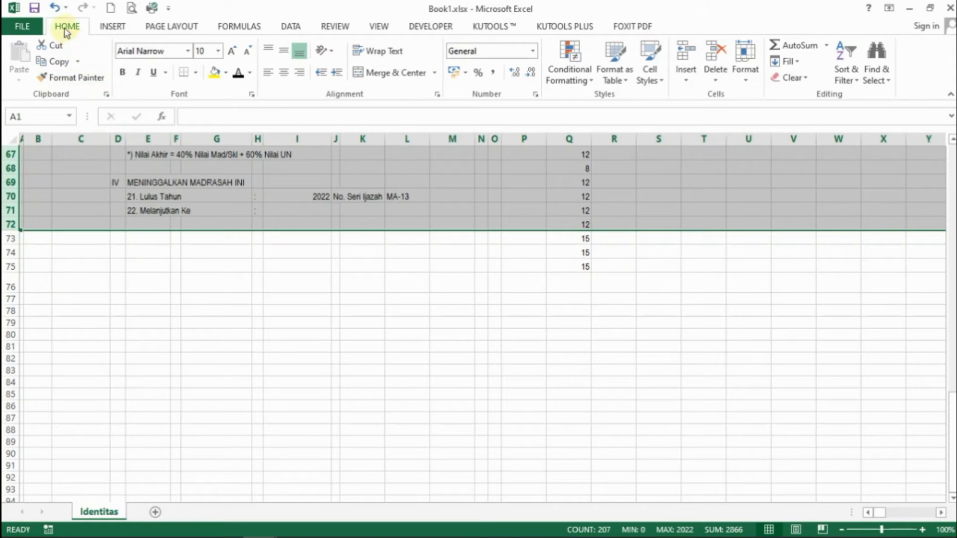
{"action": "left_click", "coordinate": [742, 69]}
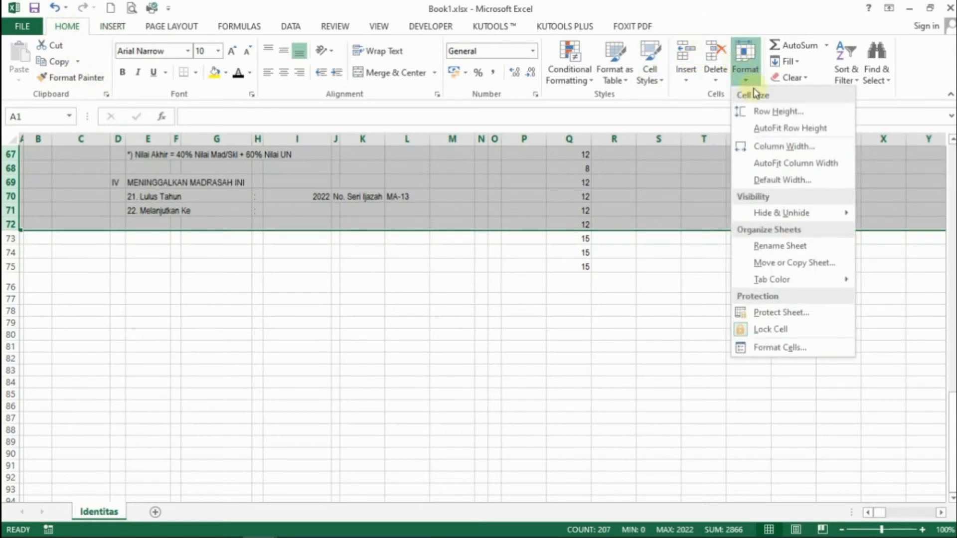
{"action": "left_click", "coordinate": [760, 114]}
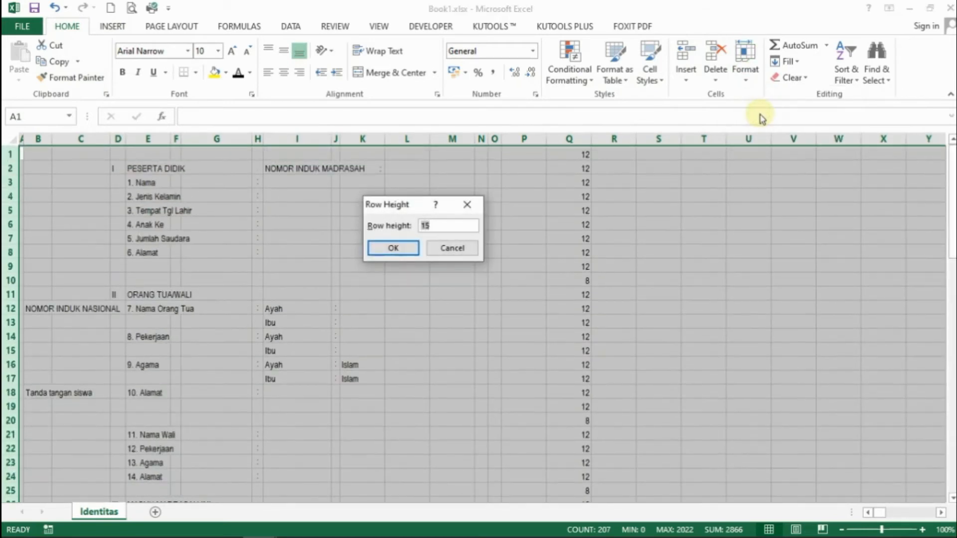
{"action": "type", "text": "12"}
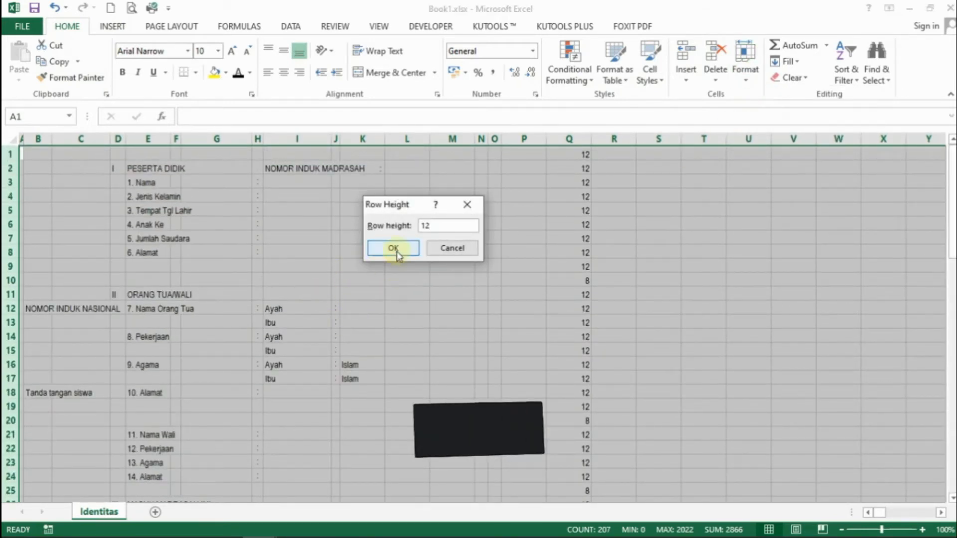
{"action": "left_click", "coordinate": [401, 248]}
- Set the height of rows 10, 20, 25, 58 and 68, marked 8 in column Q, to 8
{"action": "left_click", "coordinate": [568, 251]}
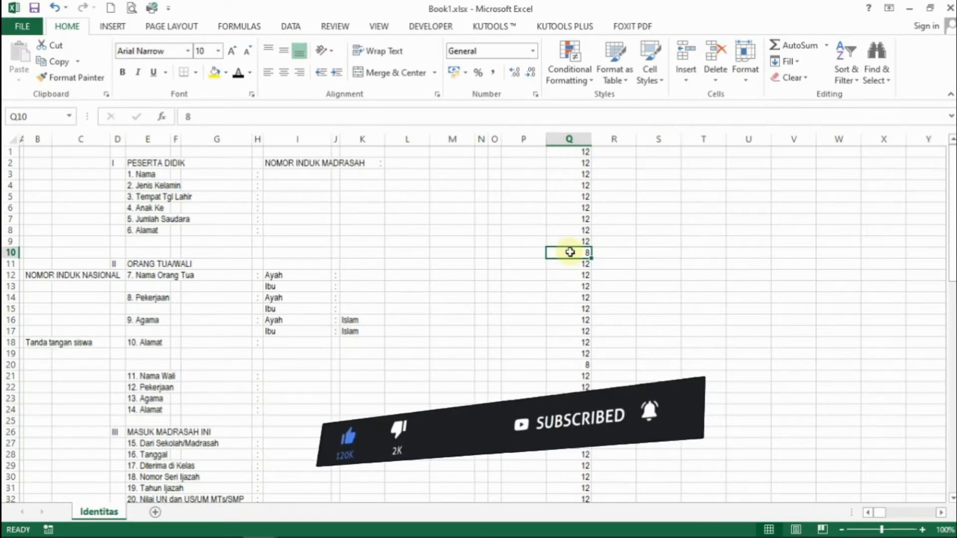
{"action": "scroll", "coordinate": [570, 252], "scroll_direction": "down", "scroll_amount": 7}
{"action": "scroll", "coordinate": [603, 285], "scroll_direction": "up", "scroll_amount": 7}
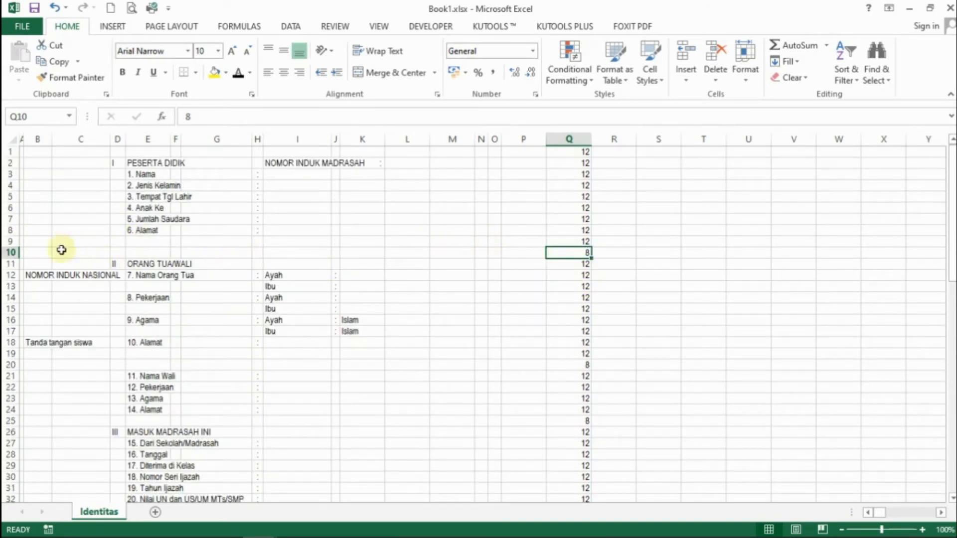
{"action": "left_click", "coordinate": [10, 253]}
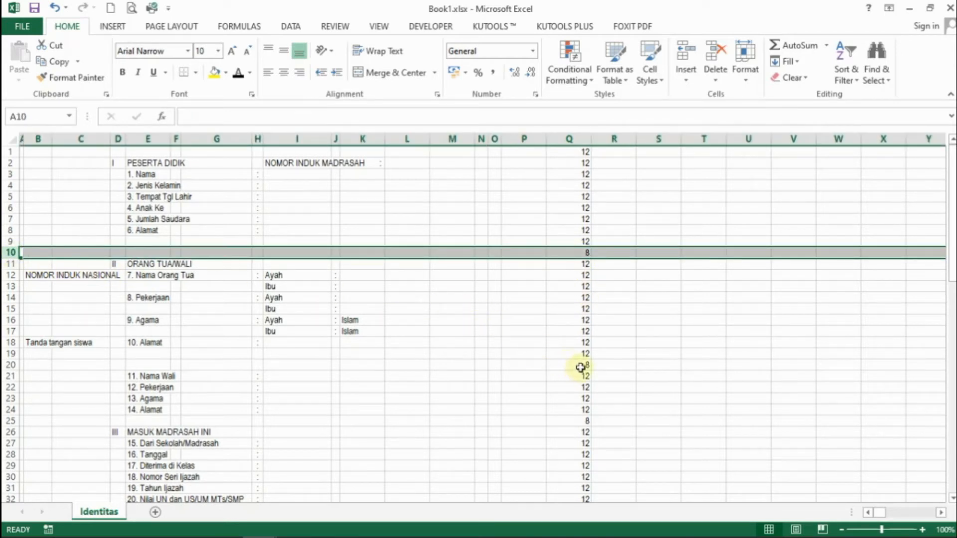
{"action": "left_click", "coordinate": [7, 365], "text": "ctrl"}
{"action": "scroll", "coordinate": [153, 255], "scroll_direction": "down", "scroll_amount": 4}
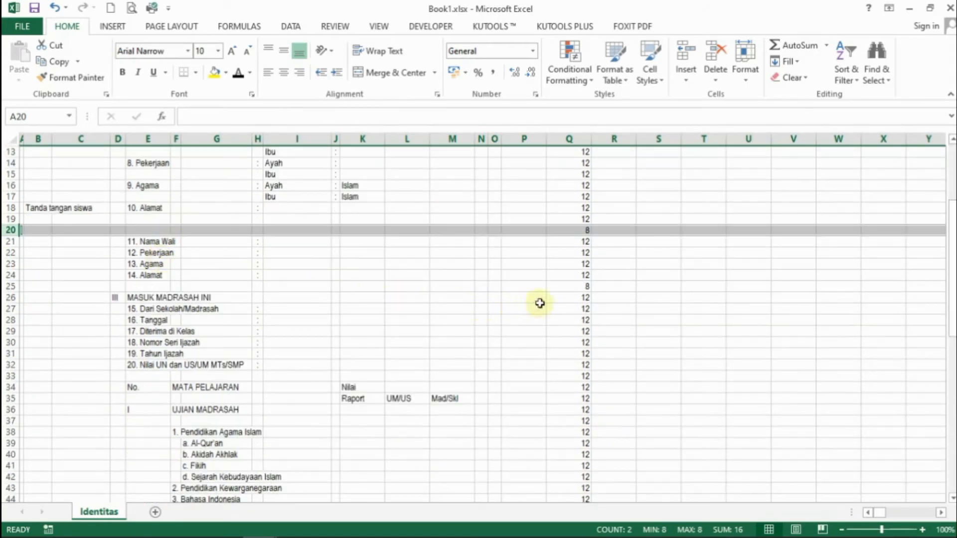
{"action": "left_click", "coordinate": [9, 286], "text": "ctrl"}
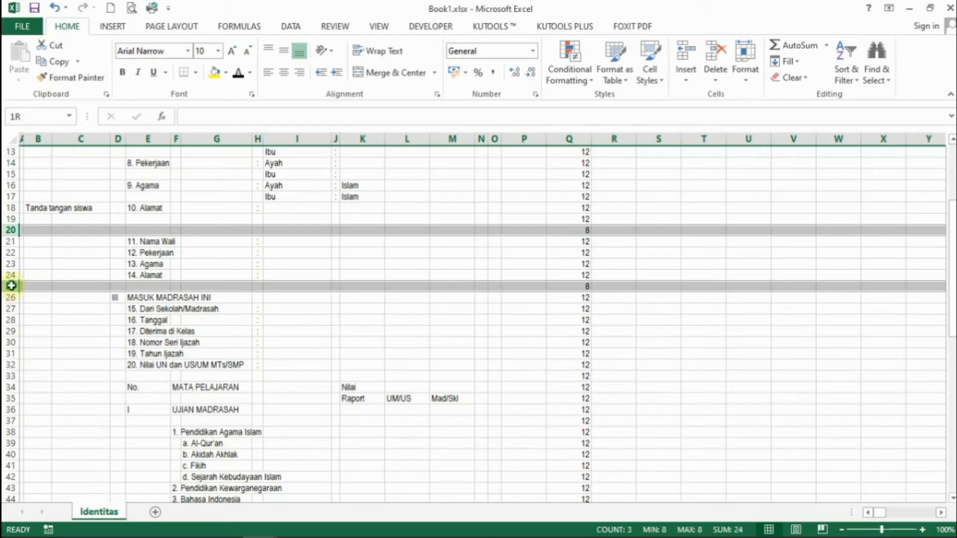
{"action": "scroll", "coordinate": [84, 302], "scroll_direction": "down", "scroll_amount": 9}
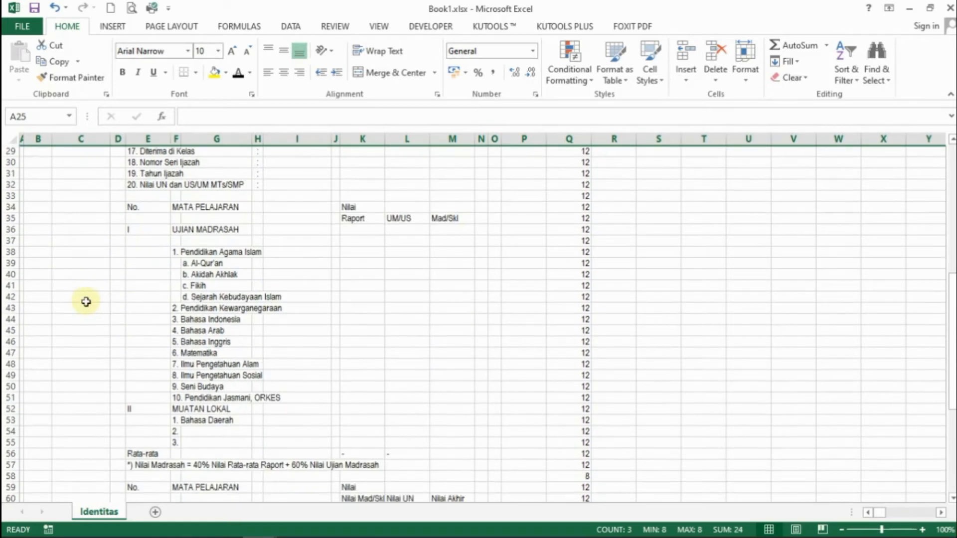
{"action": "scroll", "coordinate": [85, 302], "scroll_direction": "down", "scroll_amount": 2}
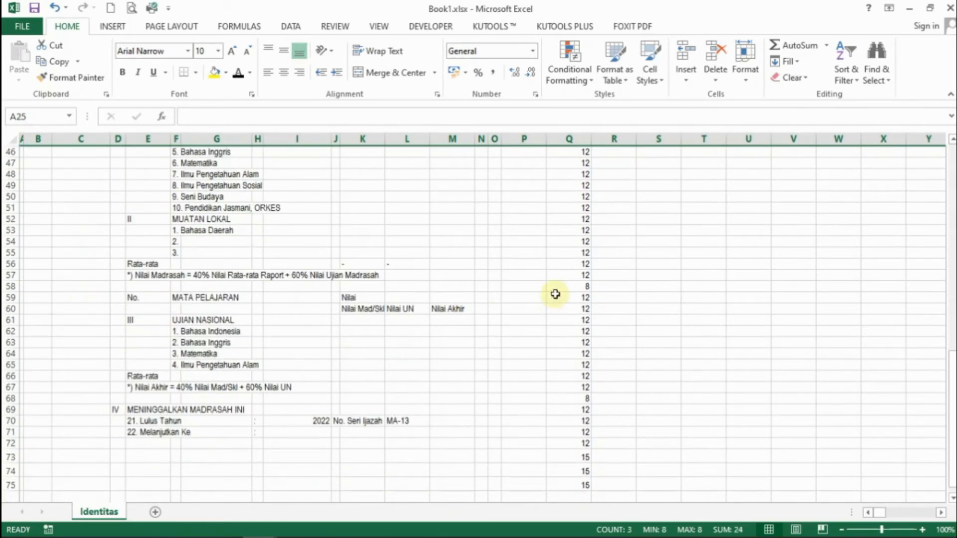
{"action": "left_click", "coordinate": [9, 286], "text": "ctrl"}
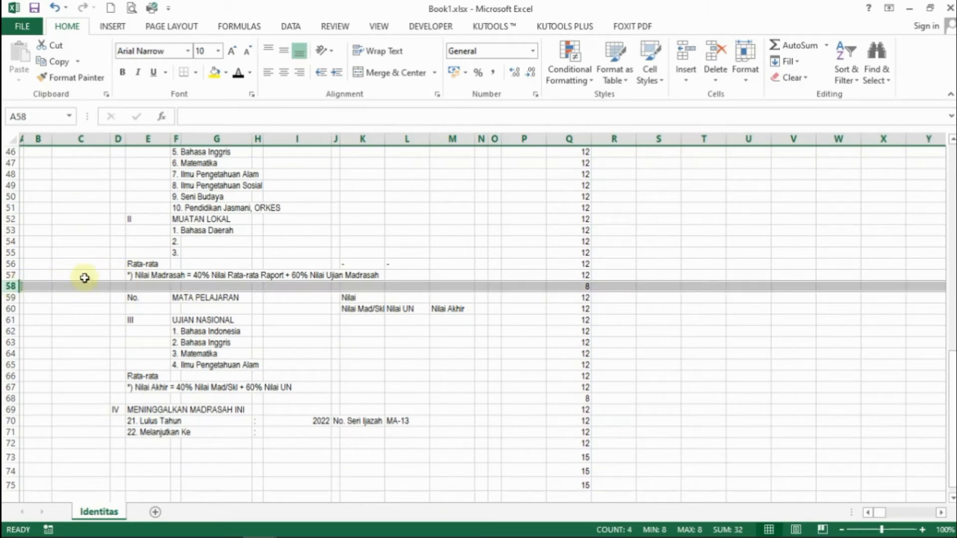
{"action": "scroll", "coordinate": [96, 271], "scroll_direction": "down", "scroll_amount": 4}
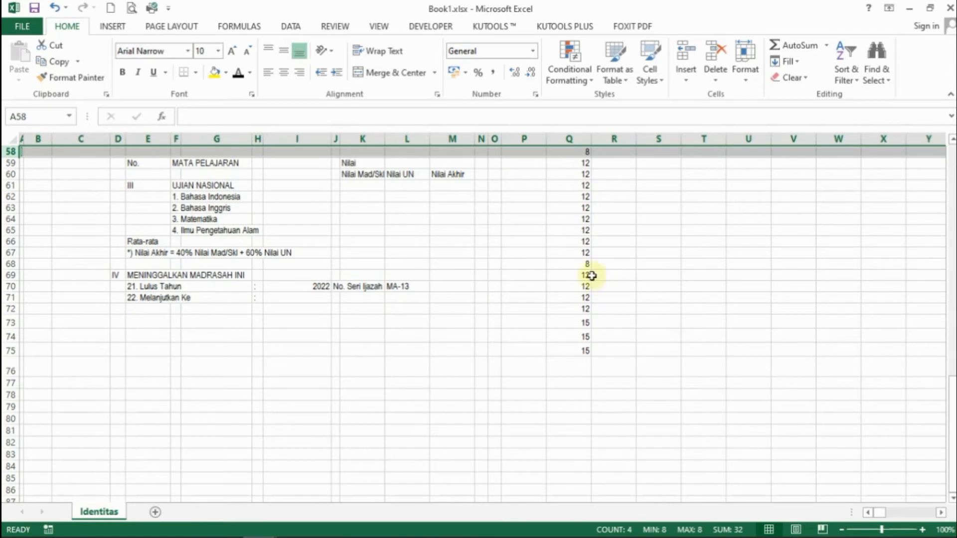
{"action": "left_click", "coordinate": [7, 263], "text": "ctrl"}
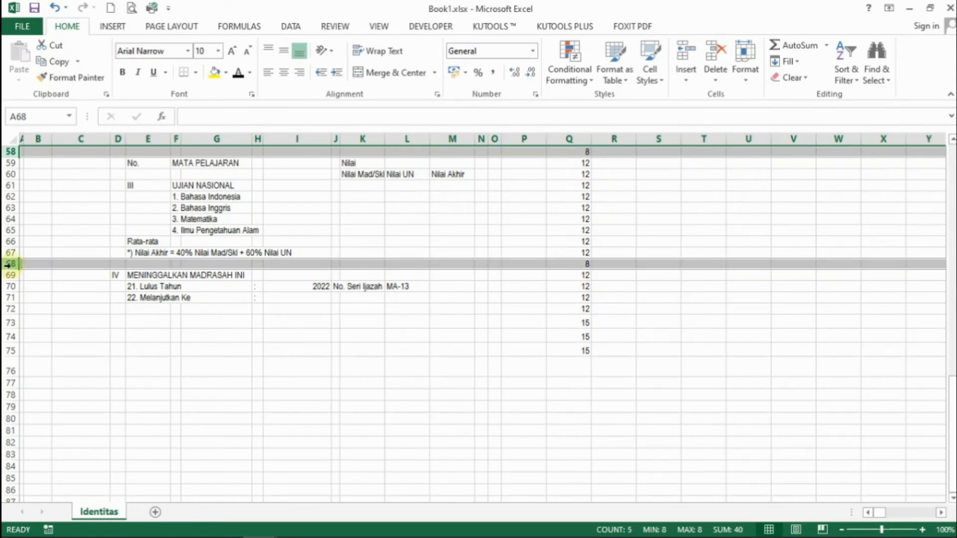
{"action": "scroll", "coordinate": [279, 312], "scroll_direction": "up", "scroll_amount": 19}
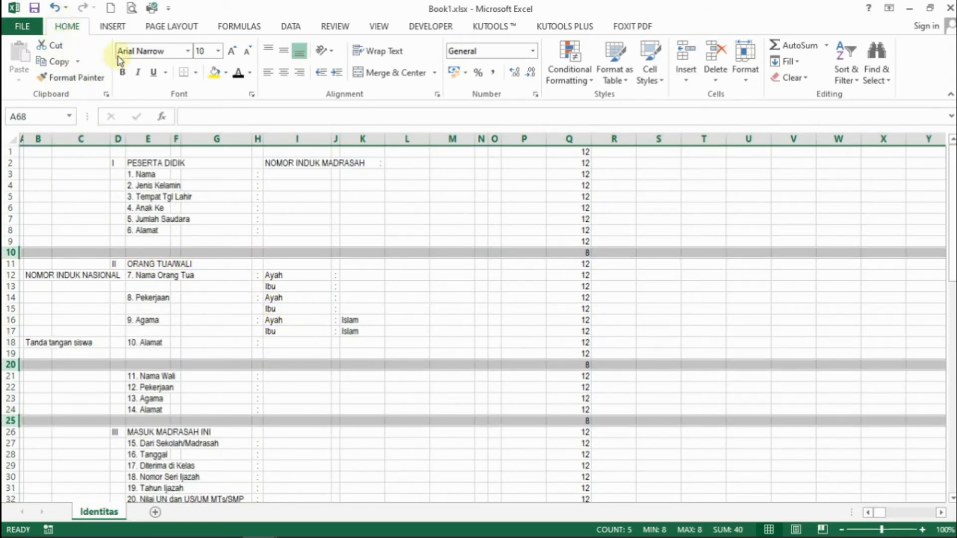
{"action": "left_click", "coordinate": [743, 77]}
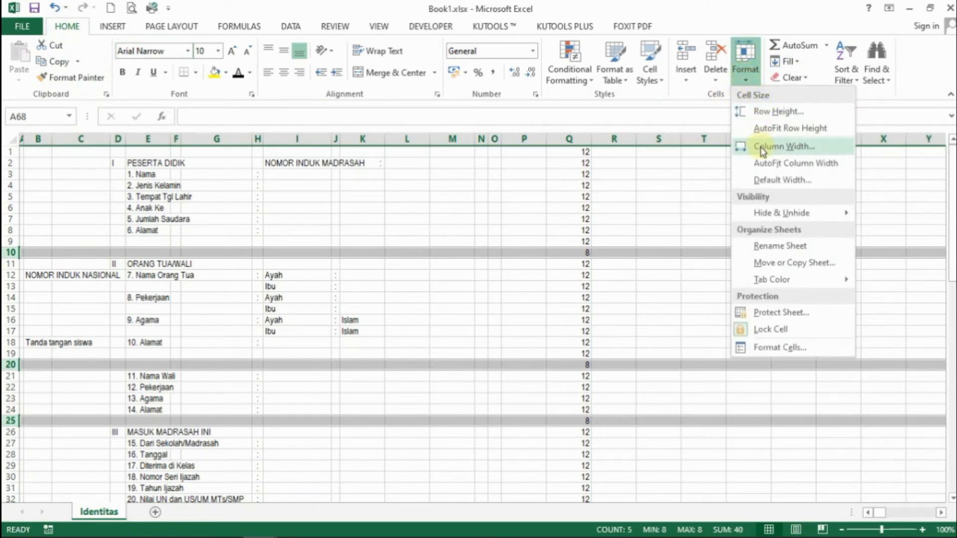
{"action": "left_click", "coordinate": [752, 114]}
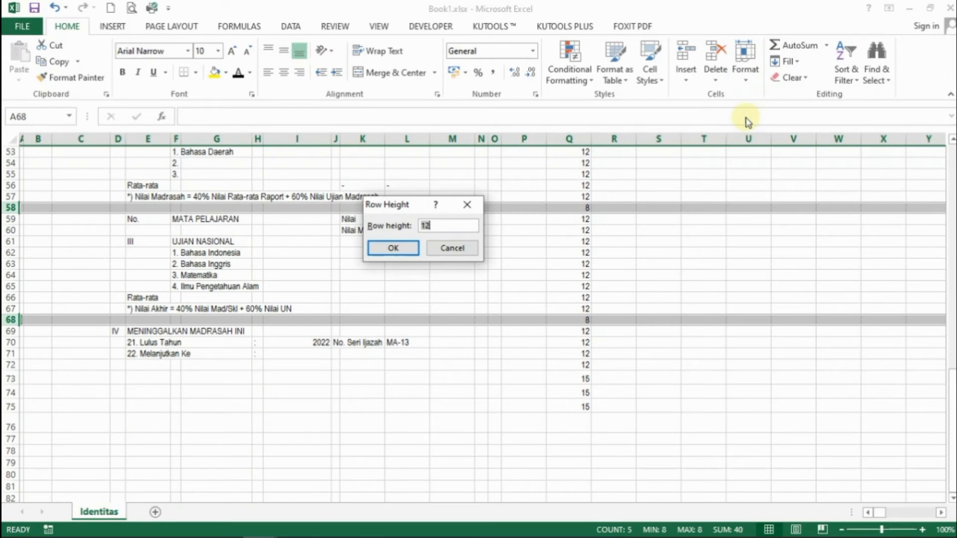
{"action": "type", "text": "8"}
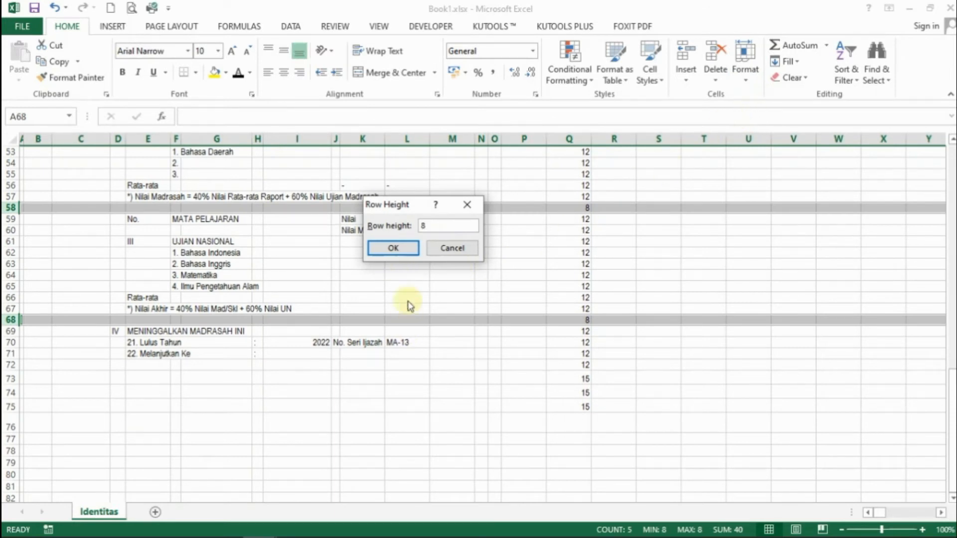
{"action": "left_click", "coordinate": [393, 248]}
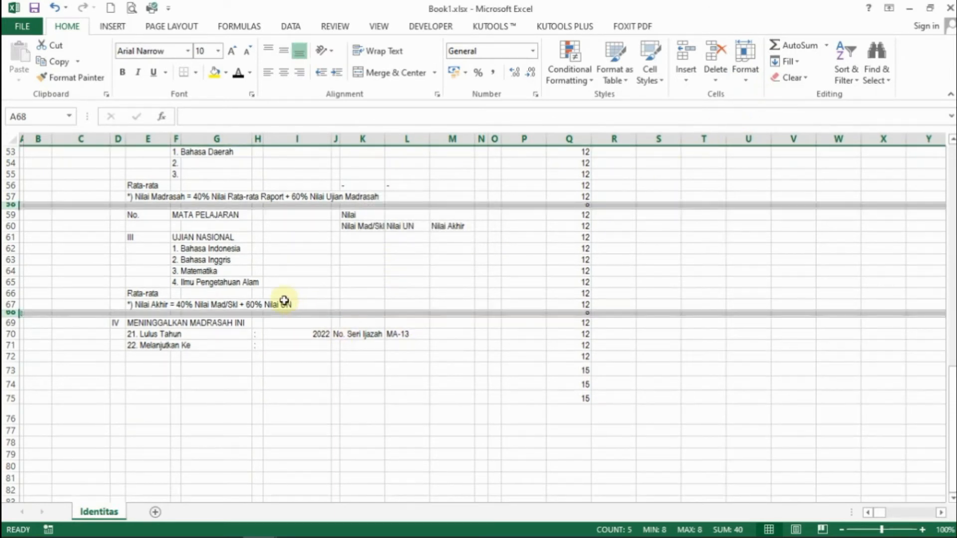
- Clear all the row-height notes from column Q
{"action": "scroll", "coordinate": [373, 283], "scroll_direction": "up", "scroll_amount": 15}
{"action": "scroll", "coordinate": [373, 283], "scroll_direction": "up", "scroll_amount": 1}
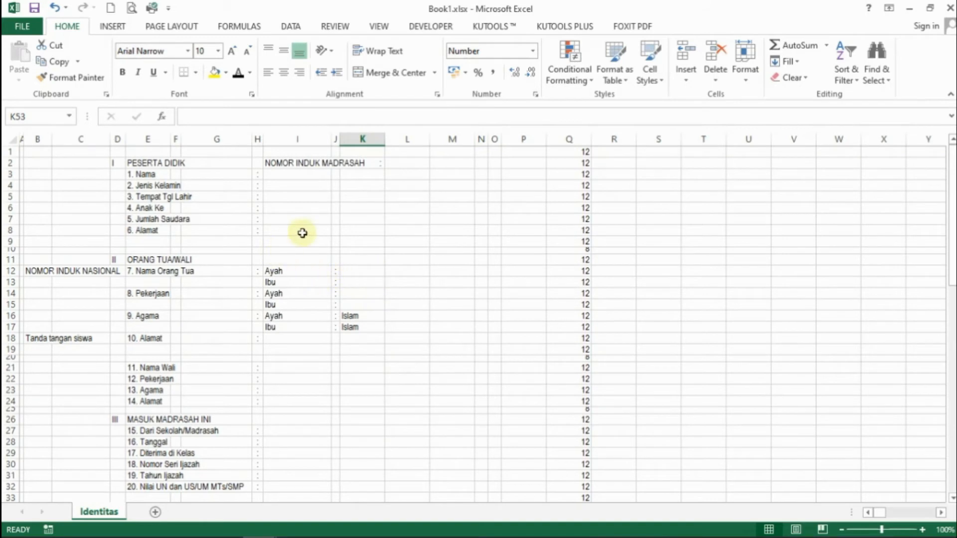
{"action": "left_click", "coordinate": [571, 138]}
{"action": "key", "text": "Delete"}
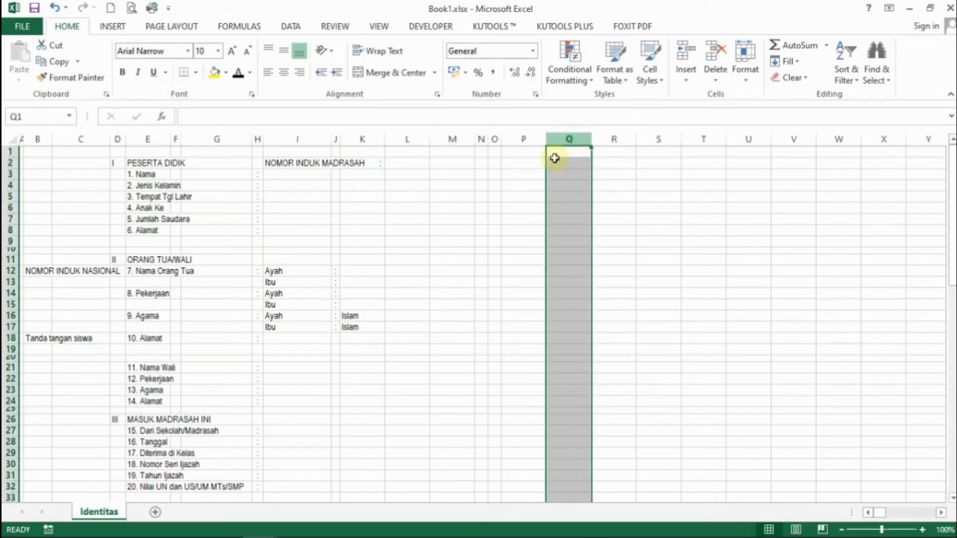
{"action": "left_click", "coordinate": [509, 211]}
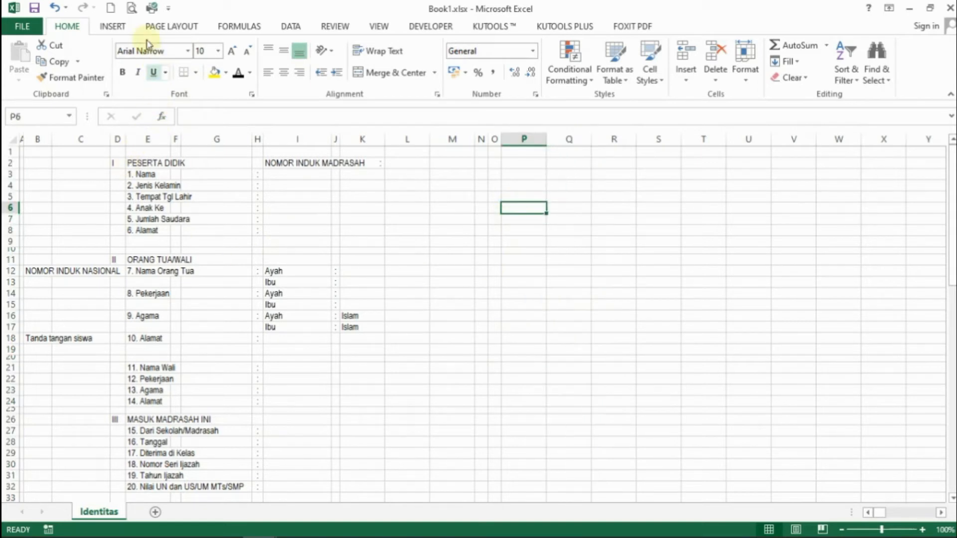
- Open the print preview of the Identitas sheet
{"action": "left_click", "coordinate": [131, 8]}
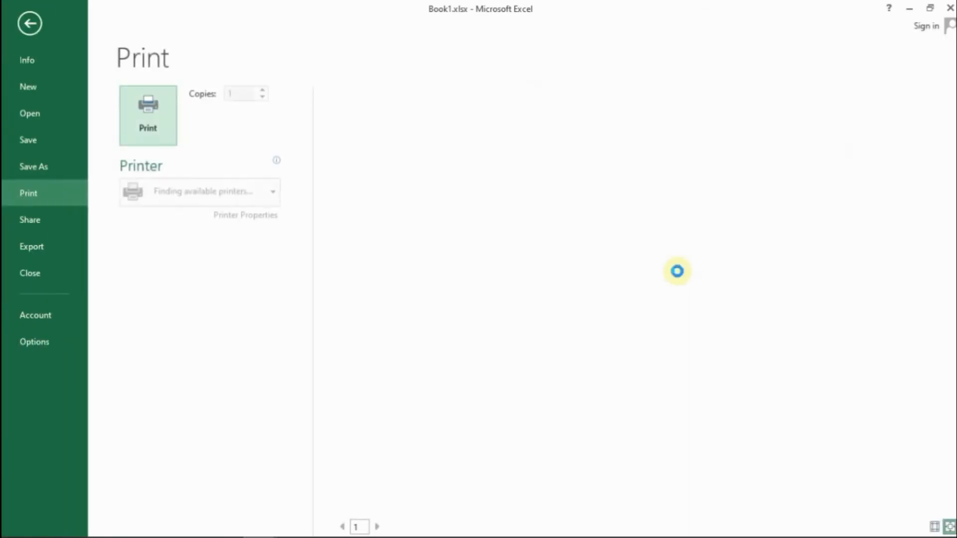
- Examine the page layout in the print preview, return to the Identitas sheet and look over its contents
{"action": "scroll", "coordinate": [691, 269], "scroll_direction": "down", "scroll_amount": 2}
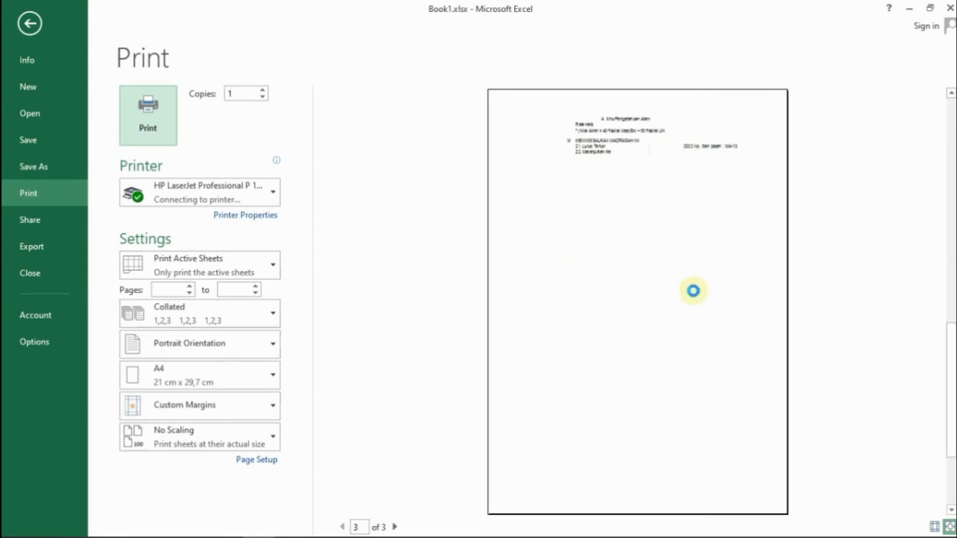
{"action": "scroll", "coordinate": [684, 273], "scroll_direction": "up", "scroll_amount": 2}
{"action": "scroll", "coordinate": [681, 272], "scroll_direction": "down", "scroll_amount": 1}
{"action": "scroll", "coordinate": [681, 273], "scroll_direction": "down", "scroll_amount": 1}
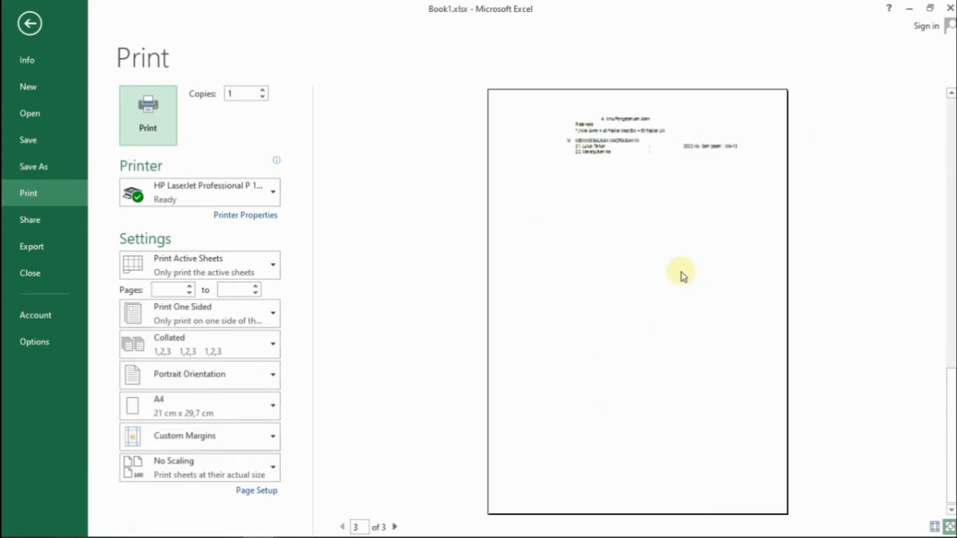
{"action": "scroll", "coordinate": [681, 272], "scroll_direction": "up", "scroll_amount": 2}
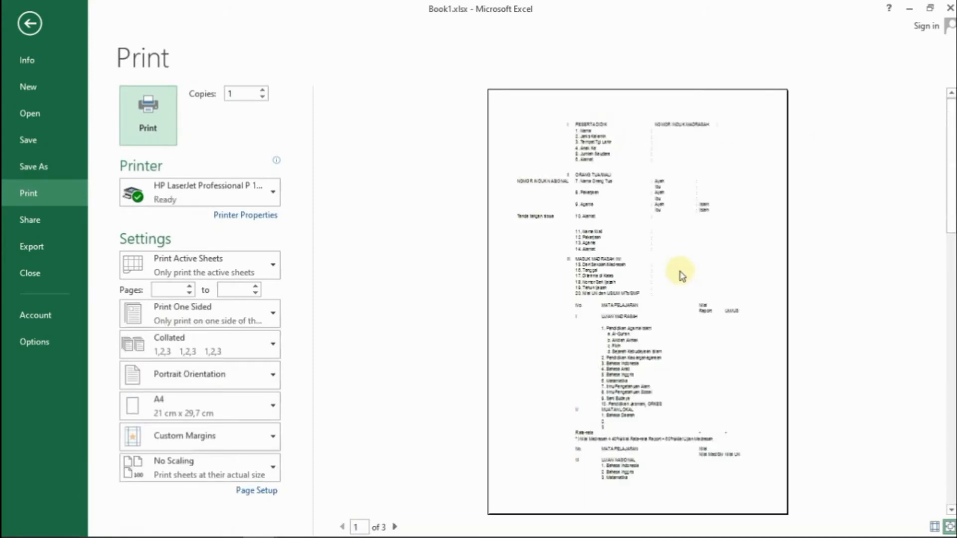
{"action": "left_click", "coordinate": [25, 25]}
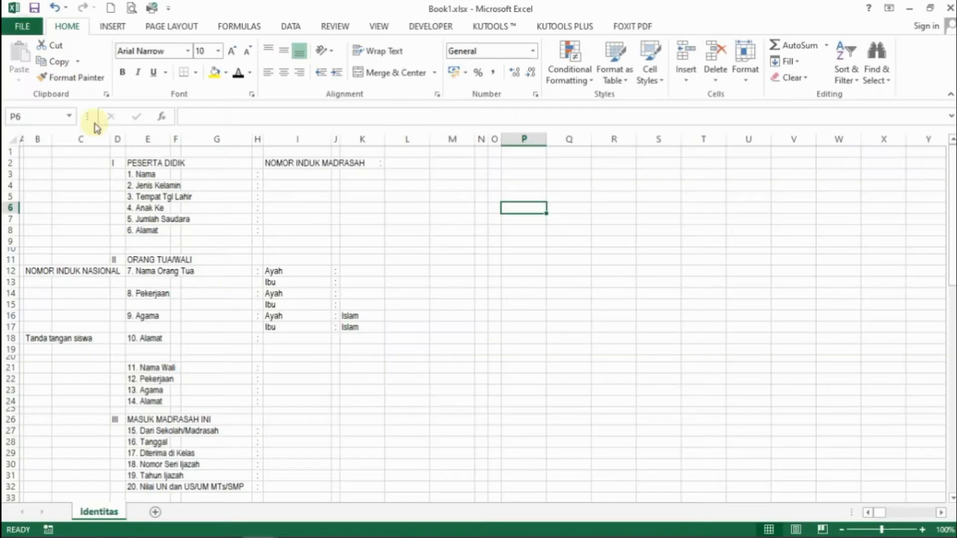
{"action": "scroll", "coordinate": [284, 316], "scroll_direction": "down", "scroll_amount": 5}
{"action": "scroll", "coordinate": [284, 315], "scroll_direction": "up", "scroll_amount": 5}
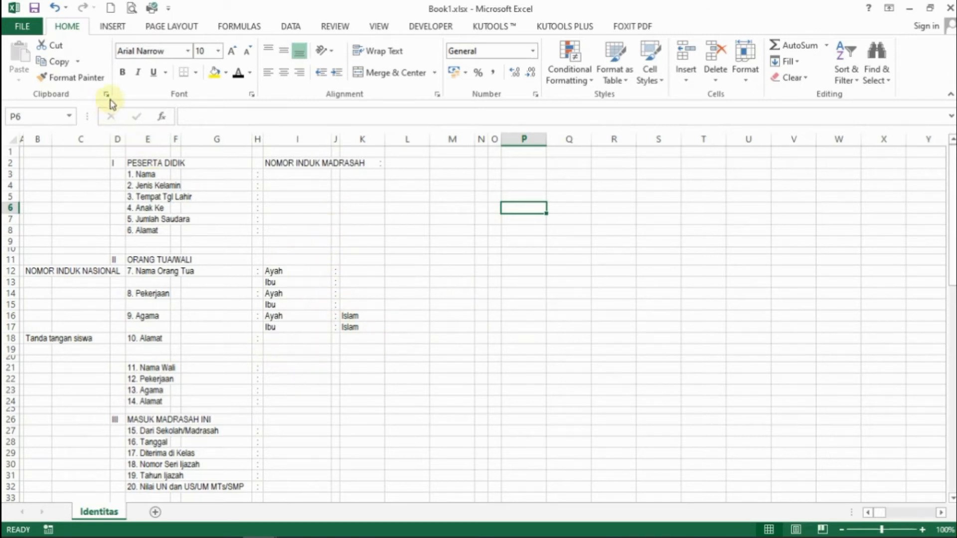
- Set the page margins to 0,5 cm for left, bottom and right, and 2 cm for top
{"action": "left_click", "coordinate": [154, 27]}
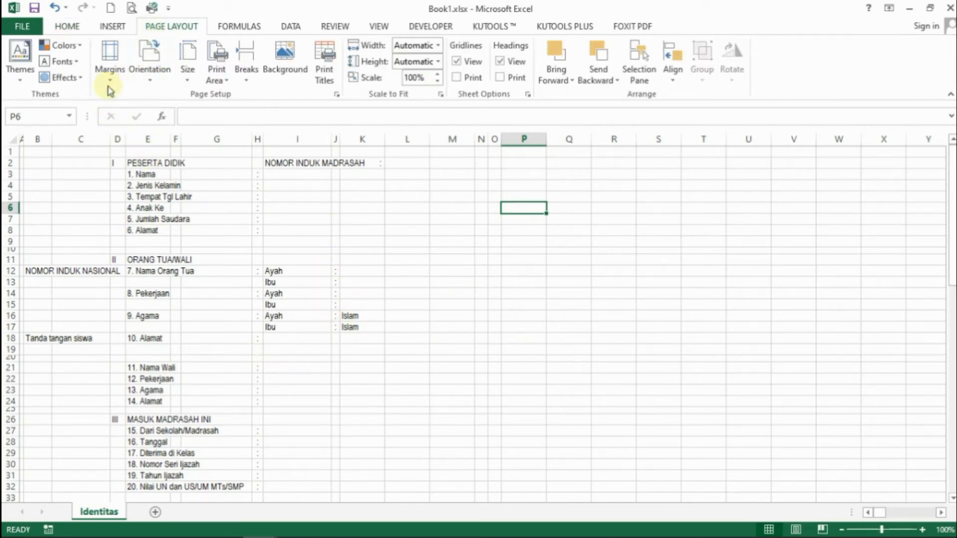
{"action": "left_click", "coordinate": [110, 75]}
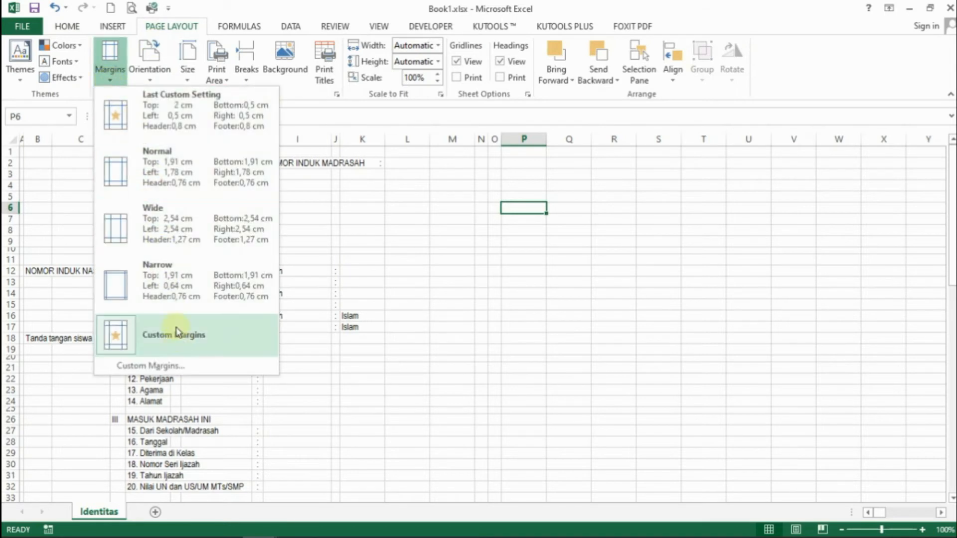
{"action": "left_click", "coordinate": [165, 368]}
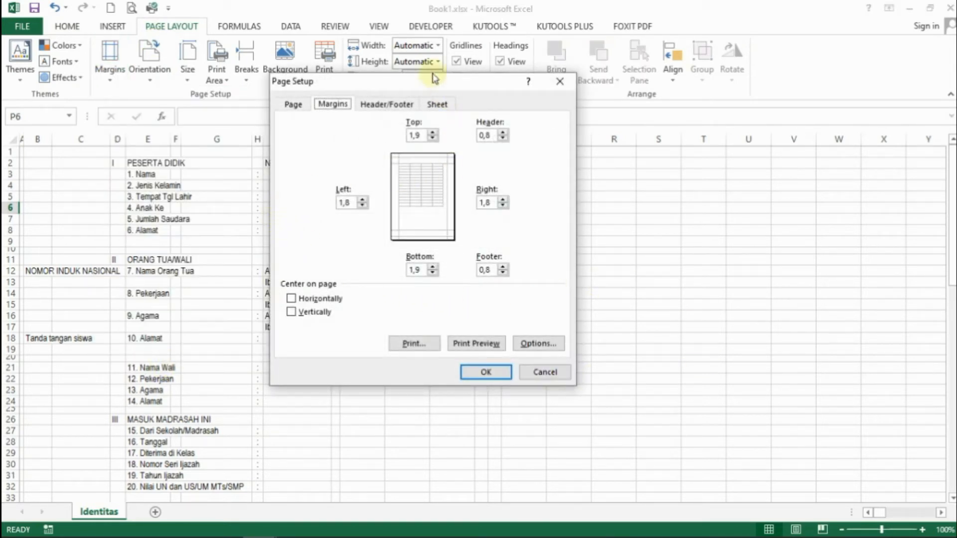
{"action": "left_click_drag", "start_coordinate": [437, 82], "coordinate": [482, 81]}
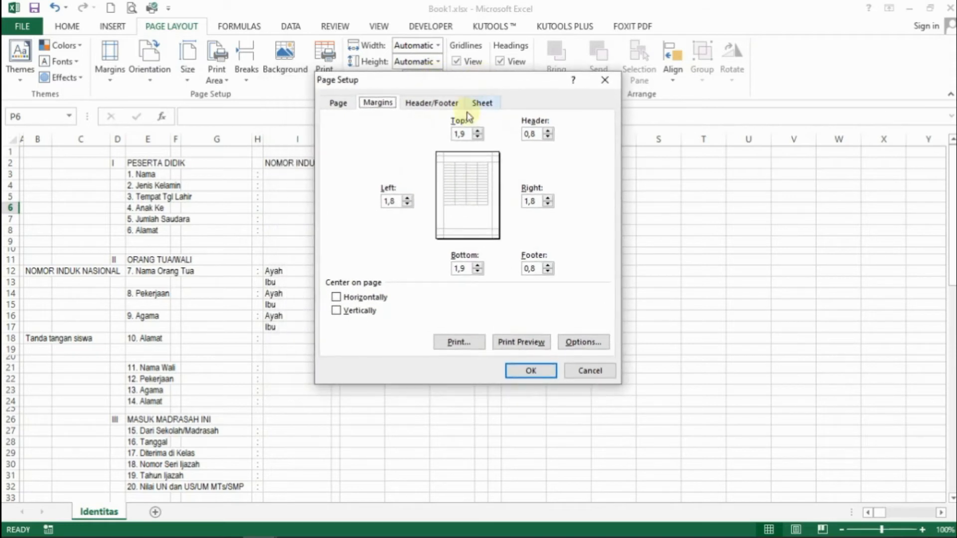
{"action": "left_click", "coordinate": [407, 205]}
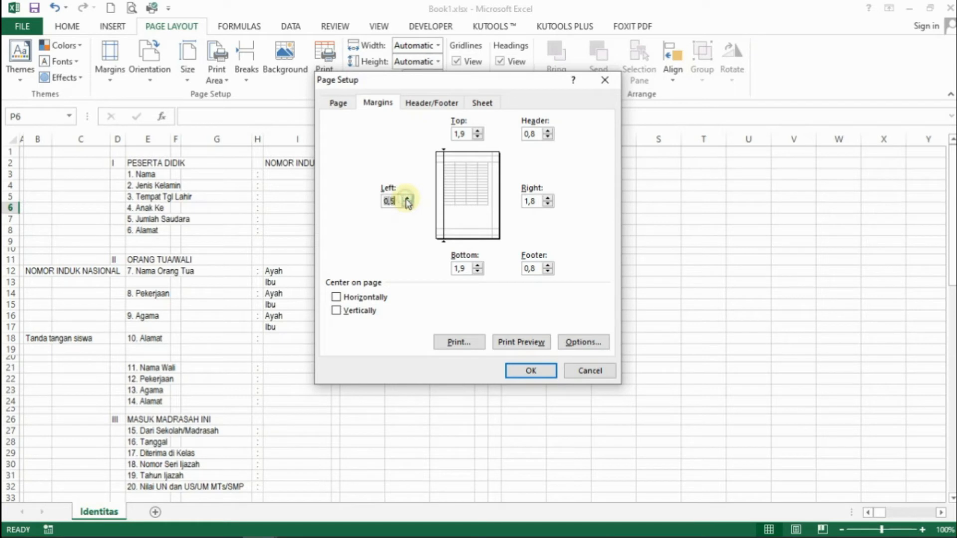
{"action": "left_click", "coordinate": [477, 273]}
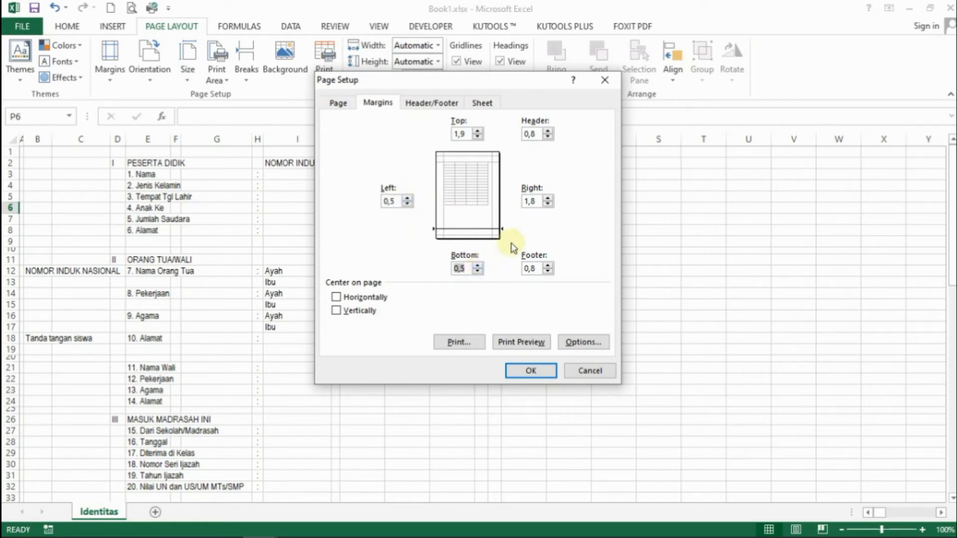
{"action": "left_click", "coordinate": [549, 206]}
{"action": "left_click", "coordinate": [549, 198]}
{"action": "type", "text": "0,5"}
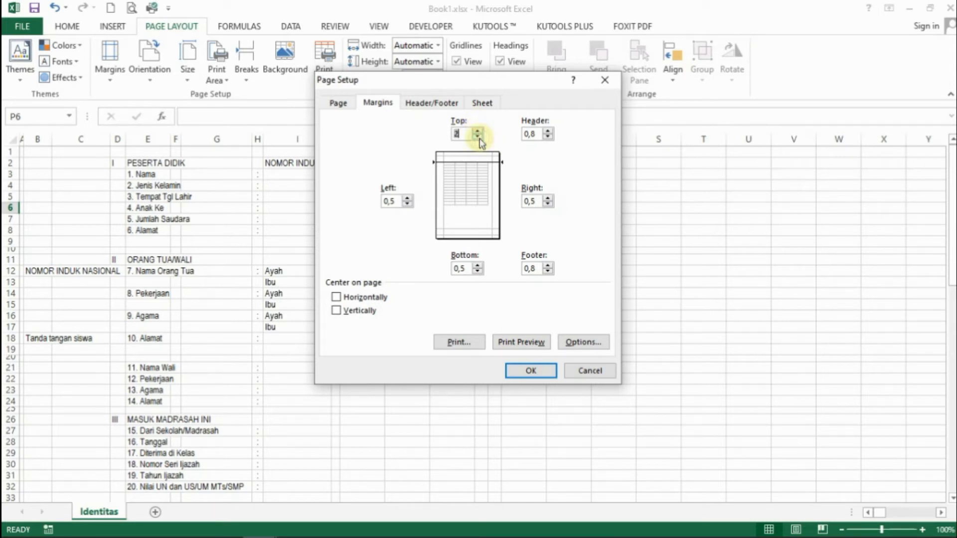
- Set the paper size to F4, apply the page setup and check the sheet in the print preview
{"action": "left_click", "coordinate": [338, 104]}
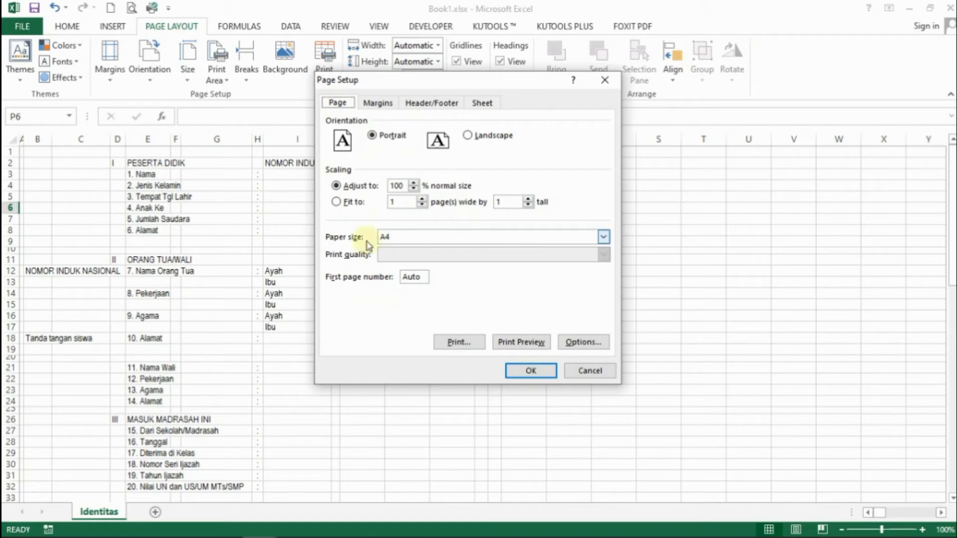
{"action": "left_click", "coordinate": [430, 236]}
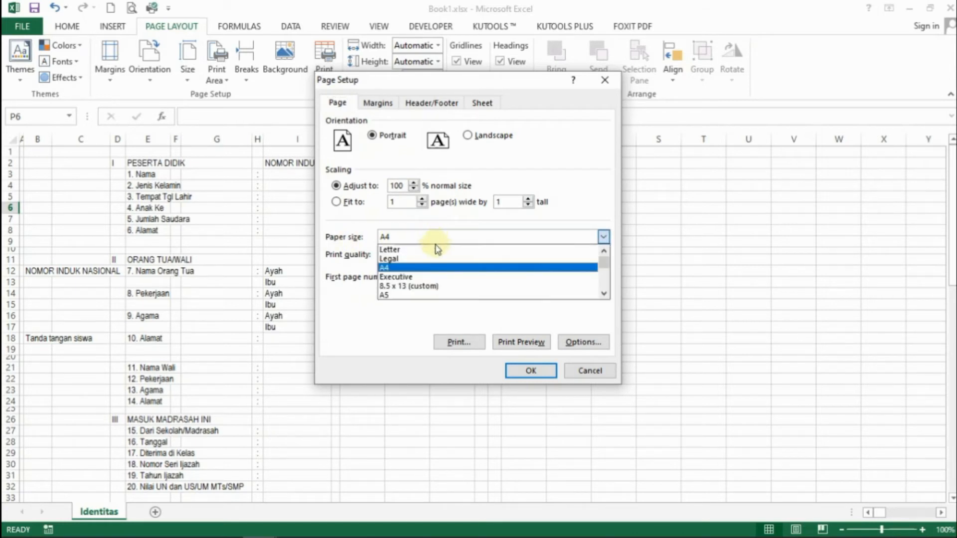
{"action": "left_click", "coordinate": [405, 259]}
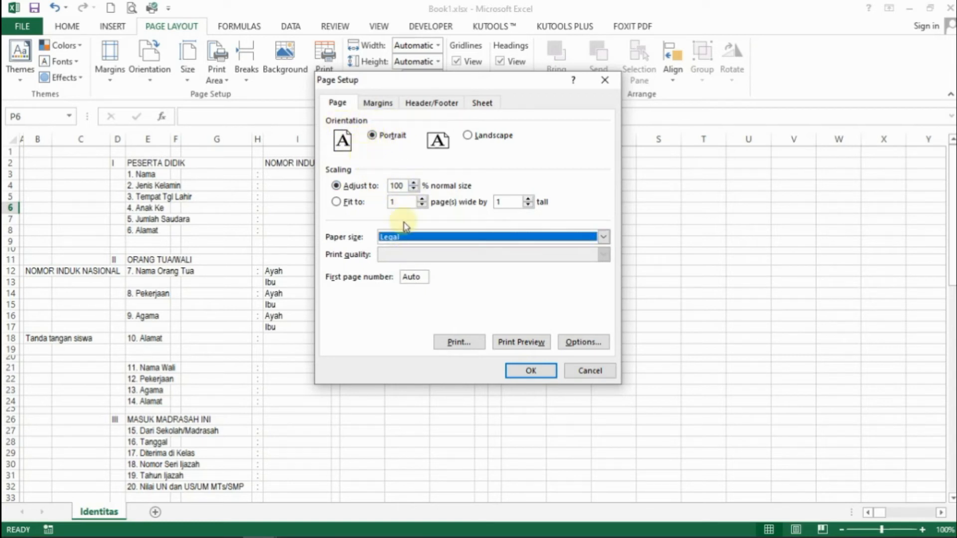
{"action": "left_click", "coordinate": [458, 242]}
{"action": "scroll", "coordinate": [439, 272], "scroll_direction": "down", "scroll_amount": 5}
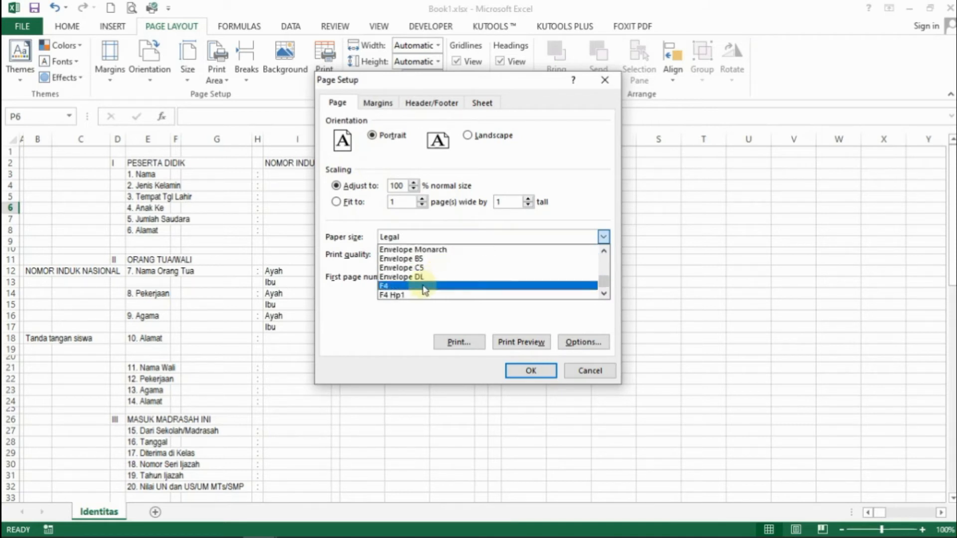
{"action": "left_click", "coordinate": [419, 287]}
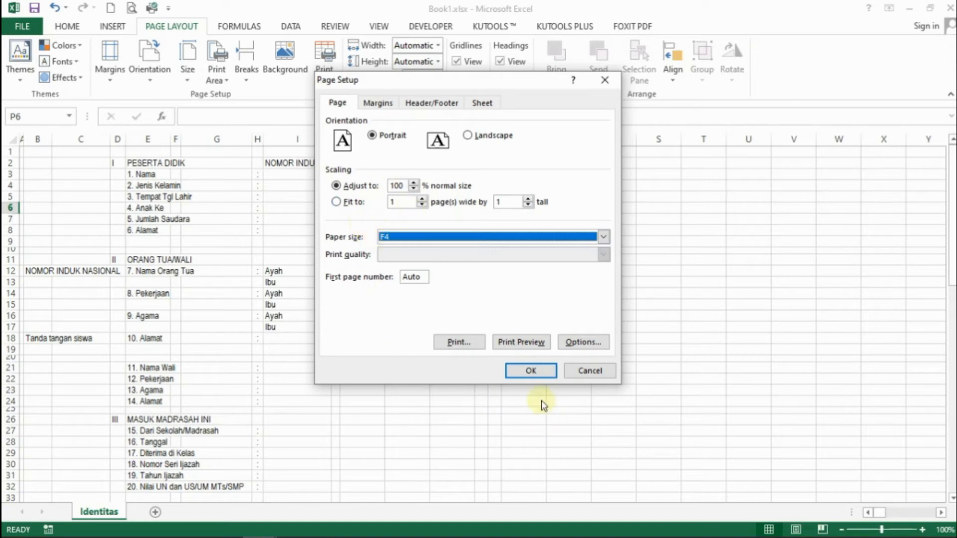
{"action": "left_click", "coordinate": [517, 370]}
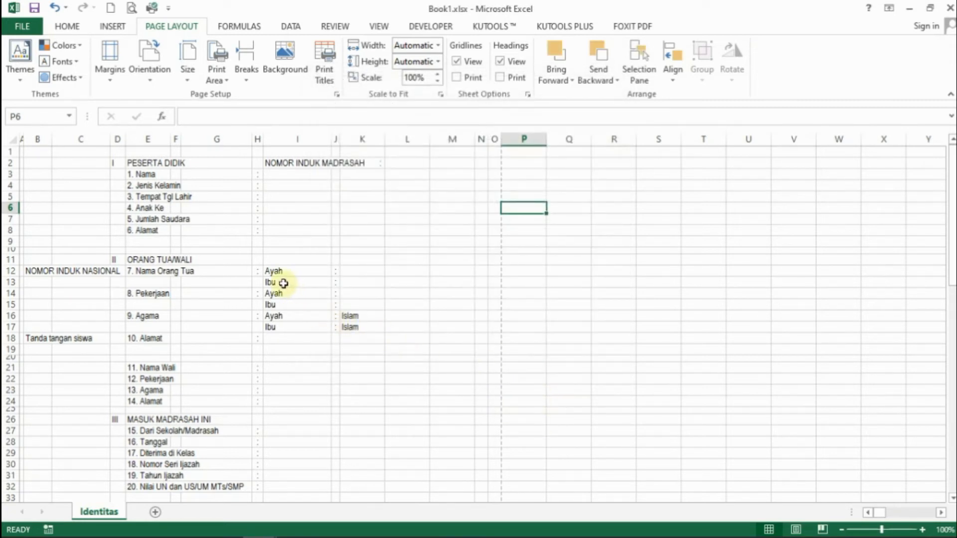
{"action": "left_click", "coordinate": [131, 7]}
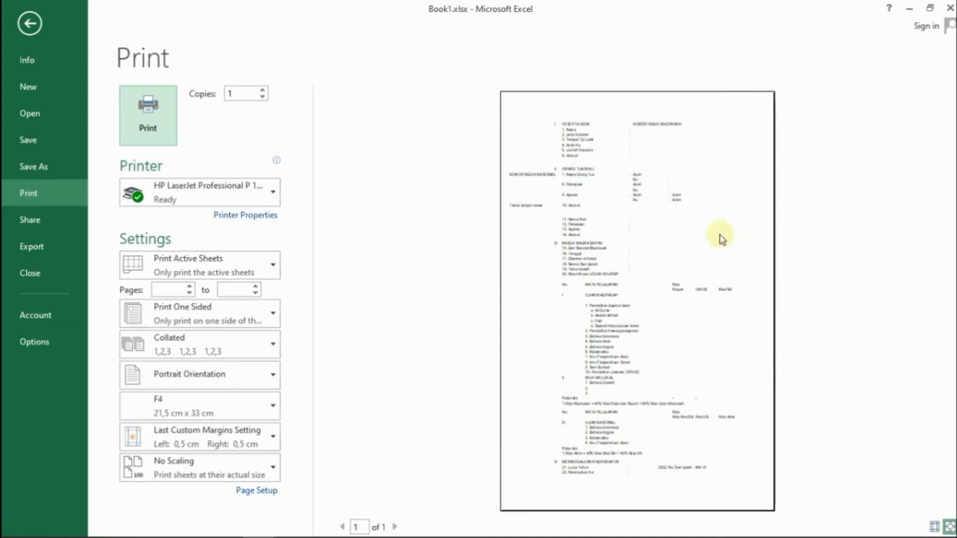
{"action": "left_click", "coordinate": [27, 25]}
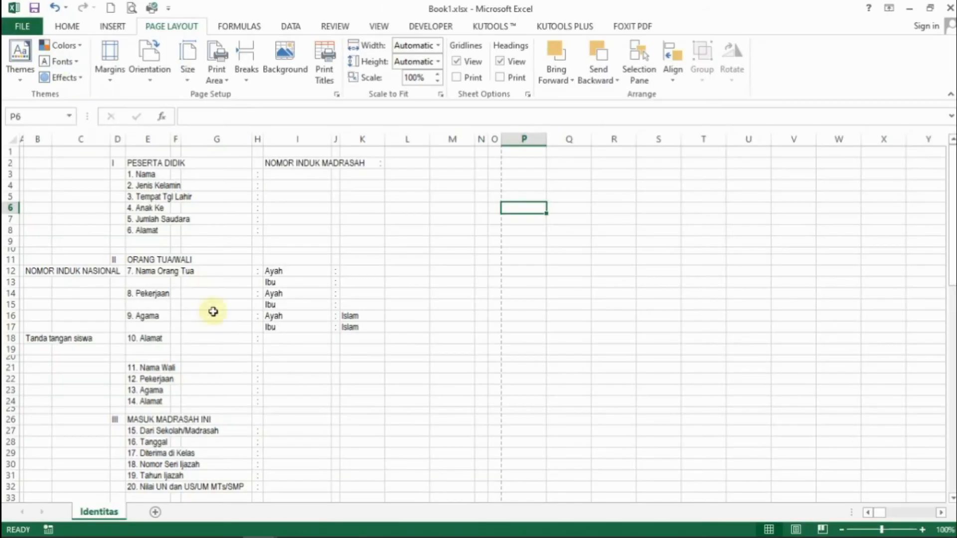
- Add outside borders around the range B2:C18
{"action": "scroll", "coordinate": [193, 384], "scroll_direction": "down", "scroll_amount": 4}
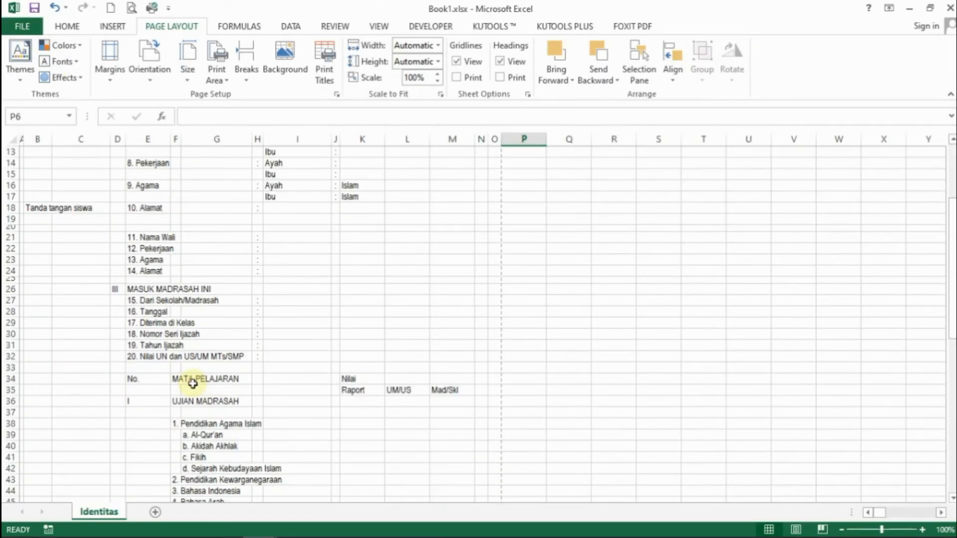
{"action": "scroll", "coordinate": [192, 384], "scroll_direction": "down", "scroll_amount": 6}
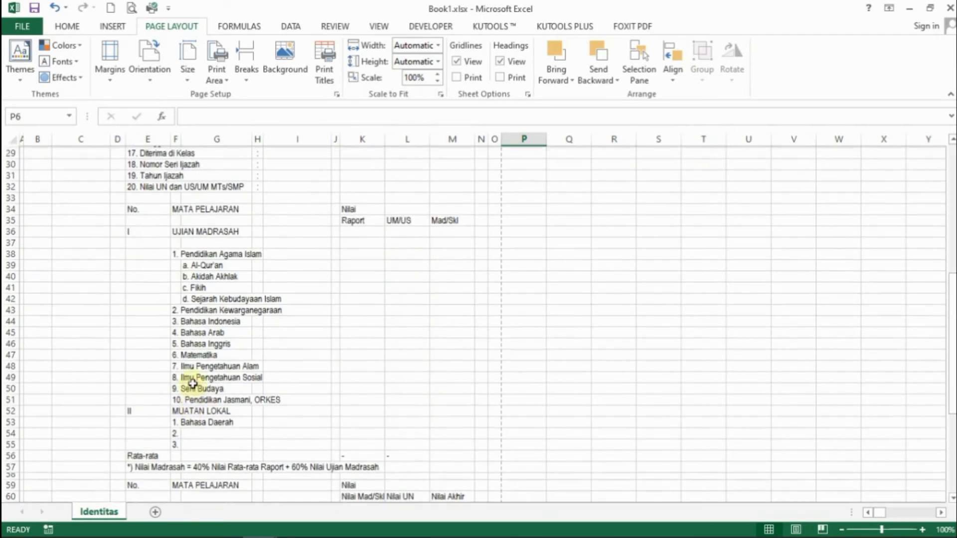
{"action": "scroll", "coordinate": [193, 383], "scroll_direction": "up", "scroll_amount": 10}
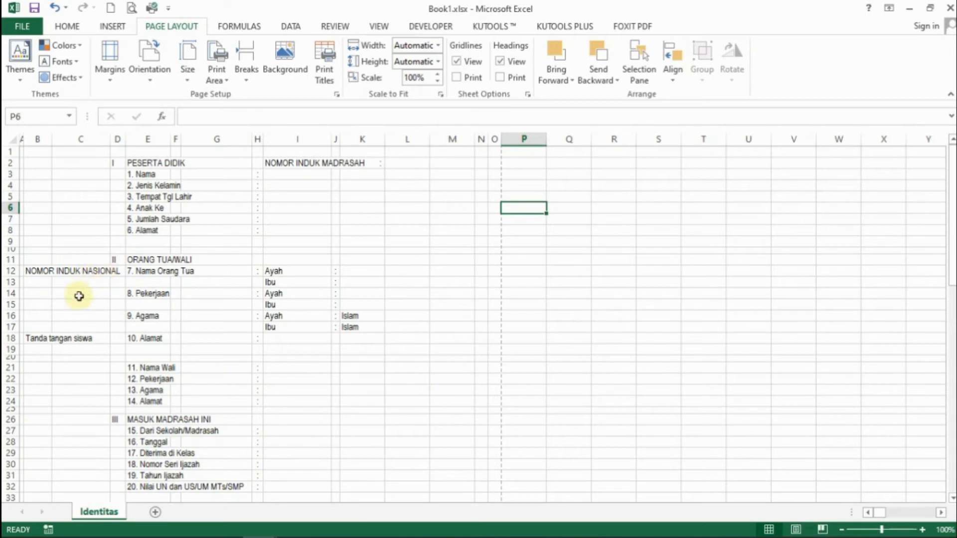
{"action": "left_click", "coordinate": [29, 160]}
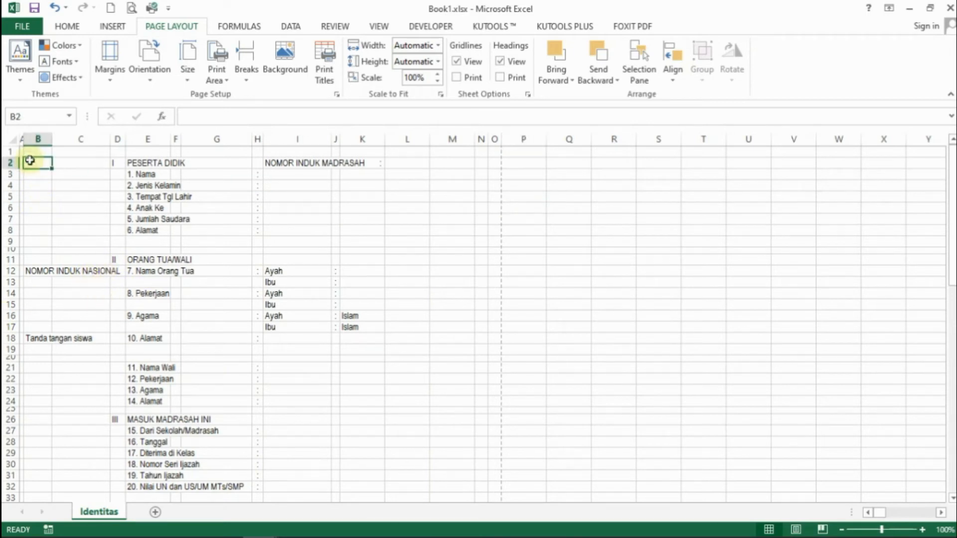
{"action": "left_click_drag", "start_coordinate": [41, 168], "coordinate": [103, 339]}
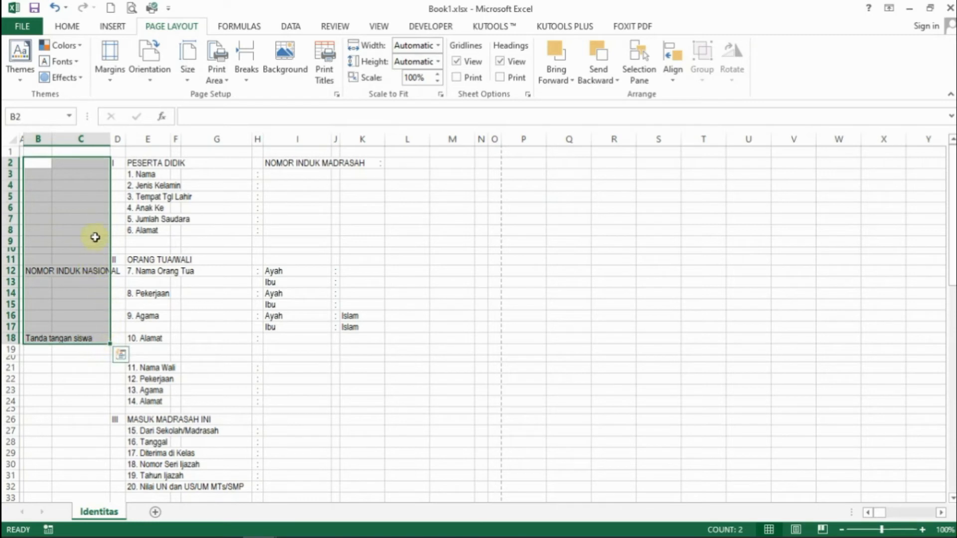
{"action": "left_click", "coordinate": [67, 27]}
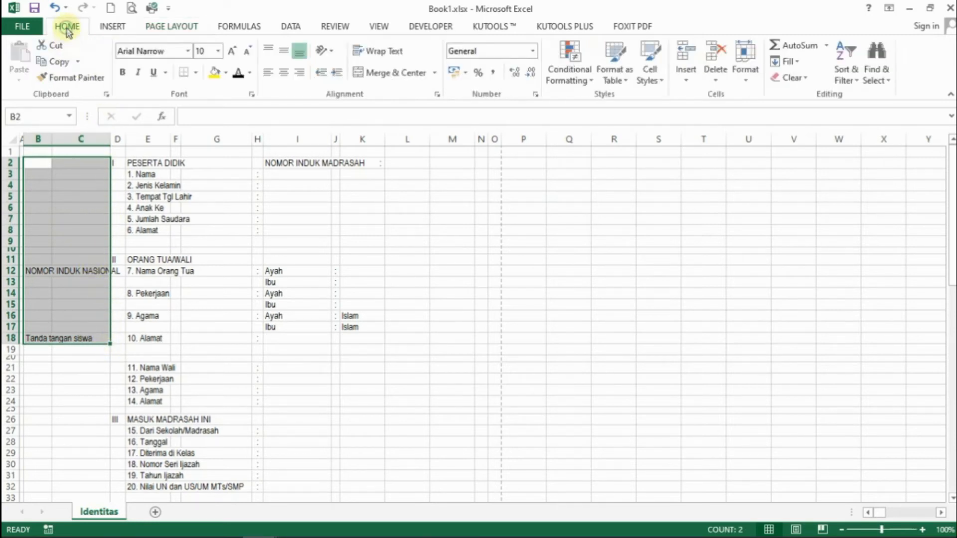
{"action": "left_click", "coordinate": [195, 75]}
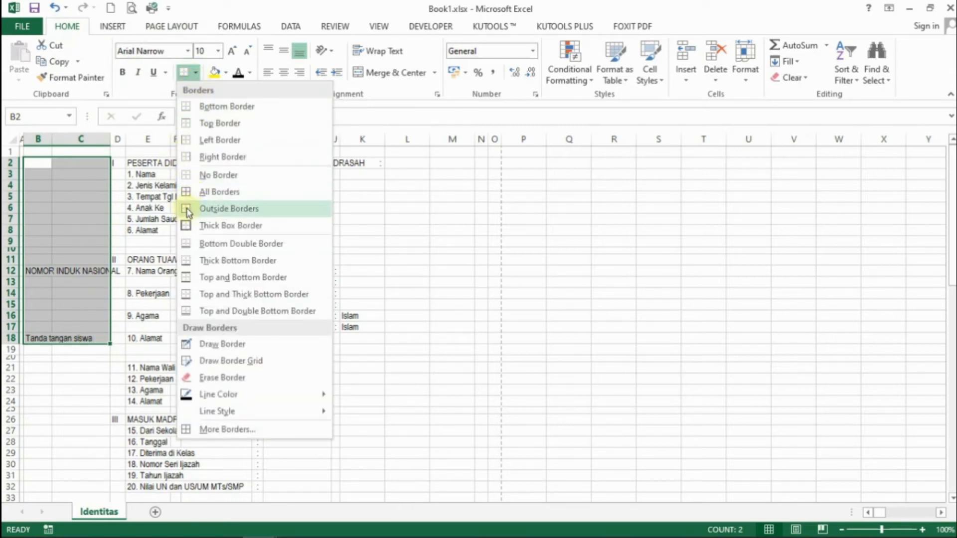
{"action": "left_click", "coordinate": [188, 209]}
{"action": "left_click", "coordinate": [201, 230]}
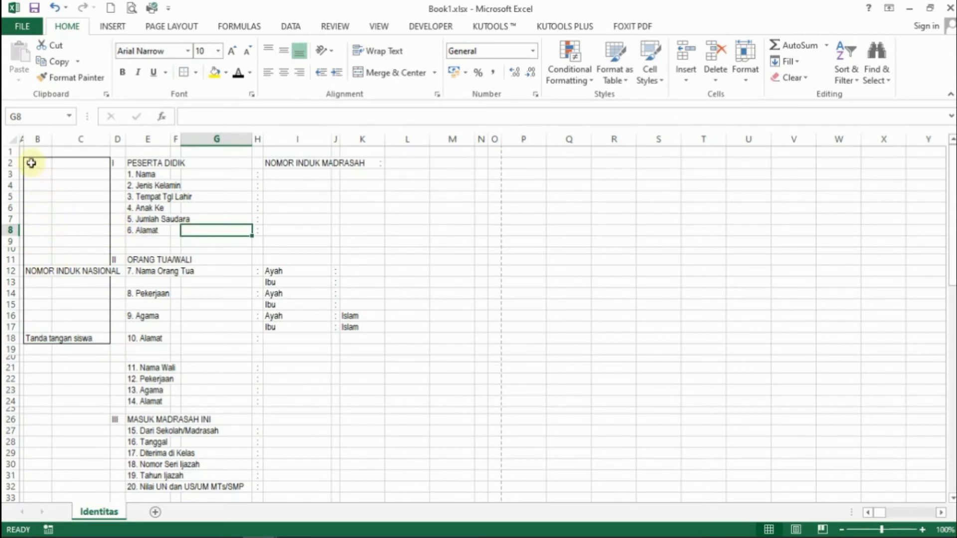
- Merge and center B2:C11 and B12:C12, and middle-align the NOMOR INDUK NASIONAL cell vertically
{"action": "left_click_drag", "start_coordinate": [29, 163], "coordinate": [107, 257]}
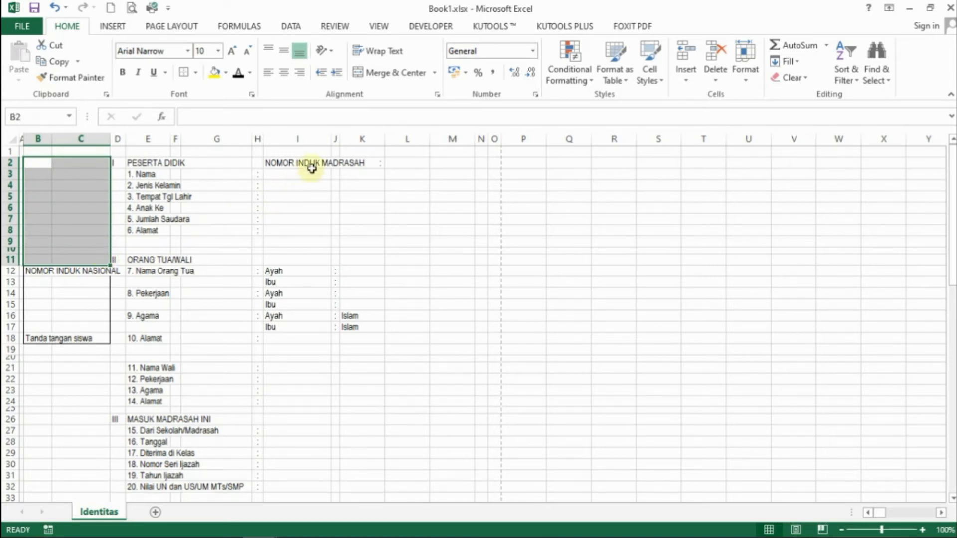
{"action": "left_click", "coordinate": [369, 75]}
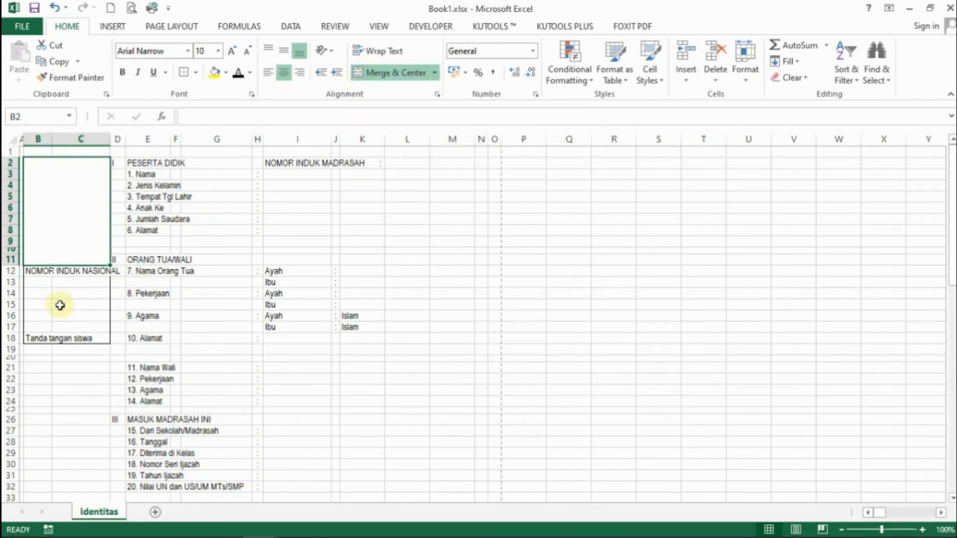
{"action": "left_click", "coordinate": [31, 269]}
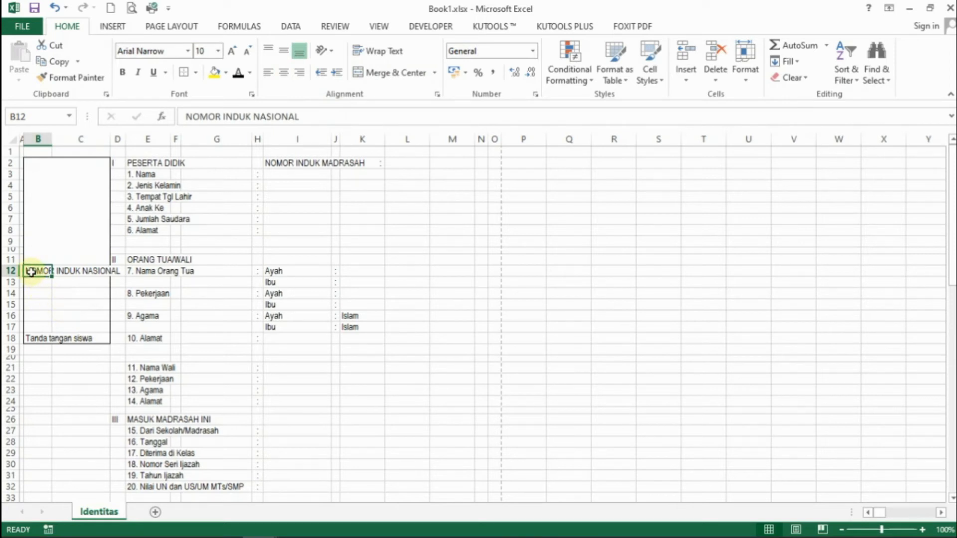
{"action": "left_click_drag", "start_coordinate": [31, 272], "coordinate": [75, 273]}
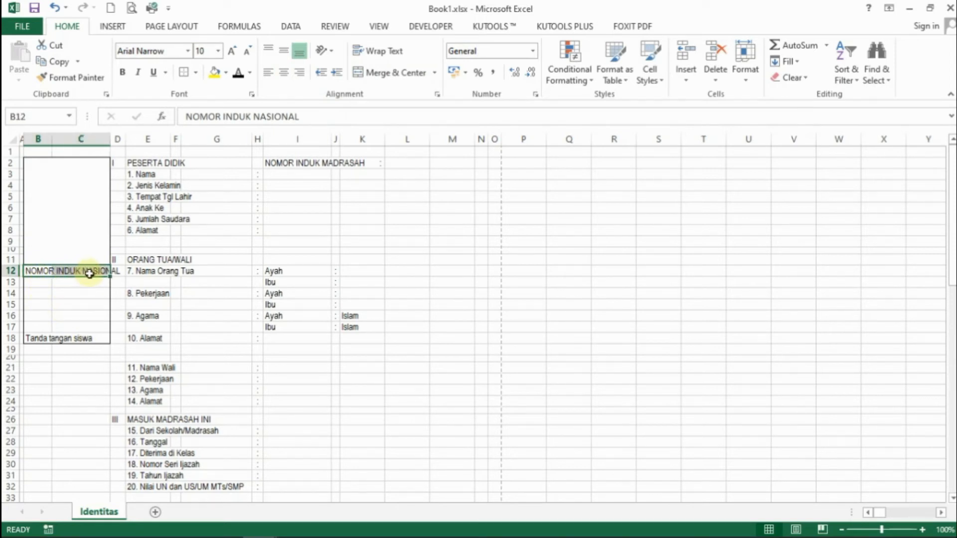
{"action": "left_click", "coordinate": [365, 75]}
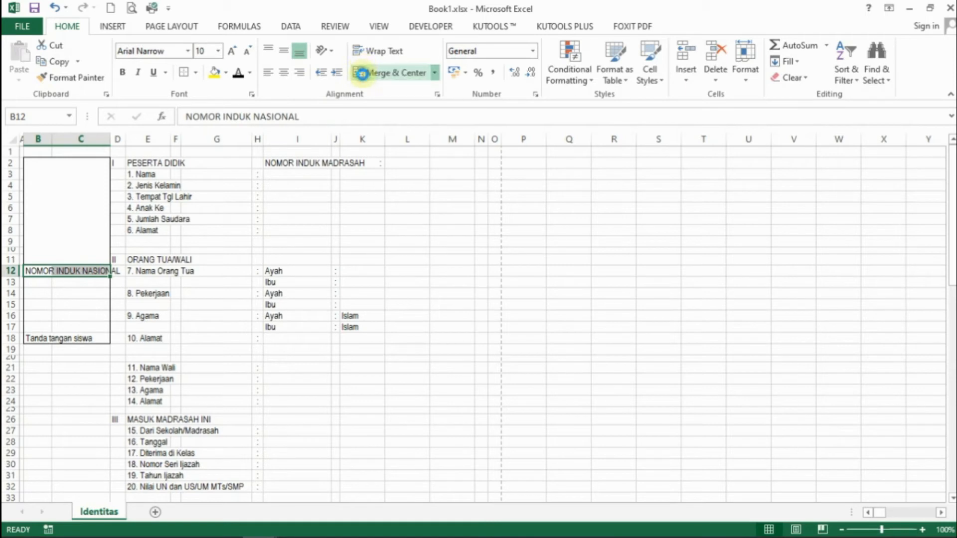
{"action": "left_click", "coordinate": [283, 52]}
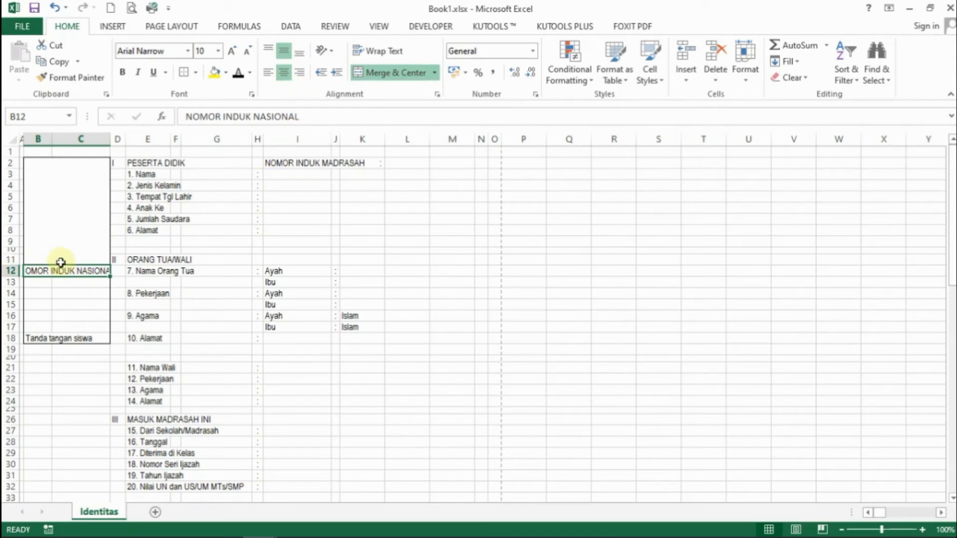
- Set the NOMOR INDUK NASIONAL cell's font size to 8 and add outside borders around B12:C13
{"action": "left_click", "coordinate": [219, 51]}
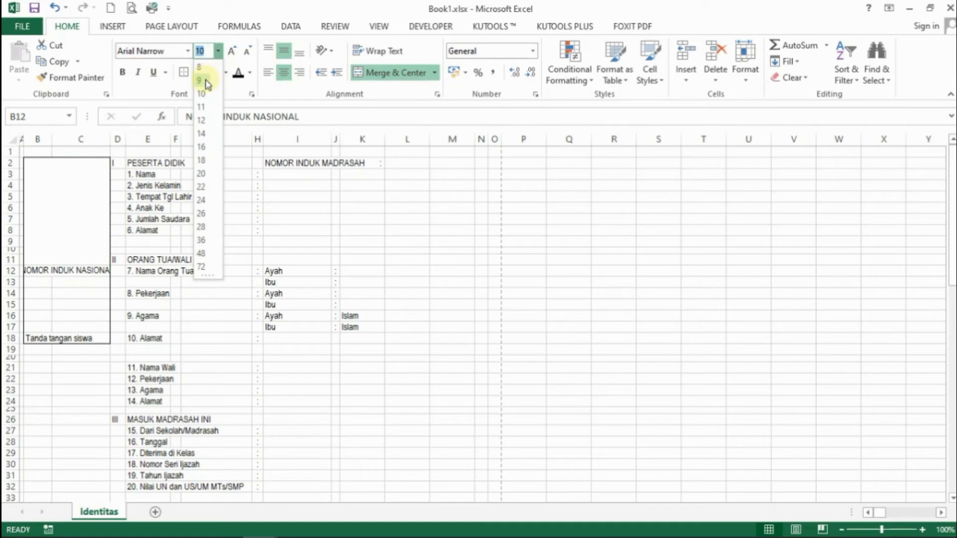
{"action": "left_click", "coordinate": [202, 75]}
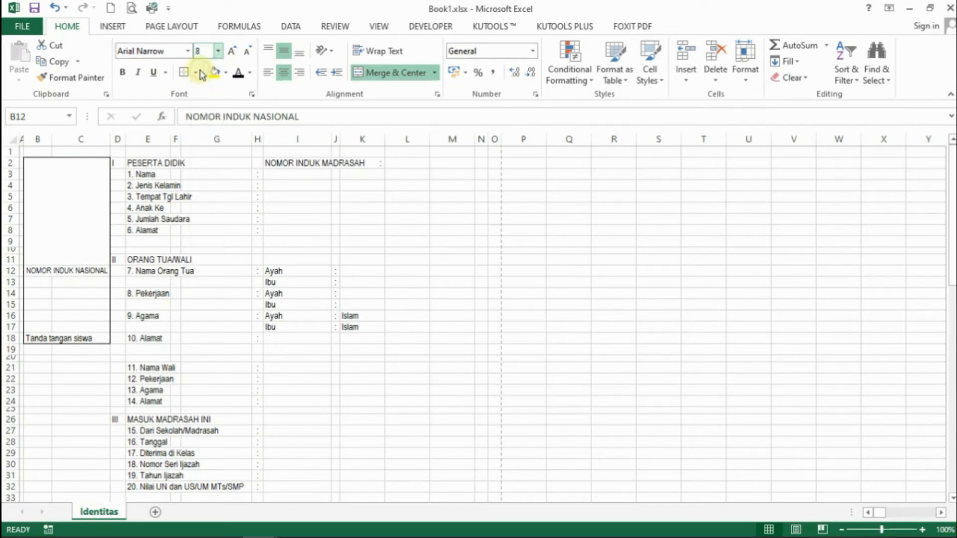
{"action": "left_click", "coordinate": [71, 301]}
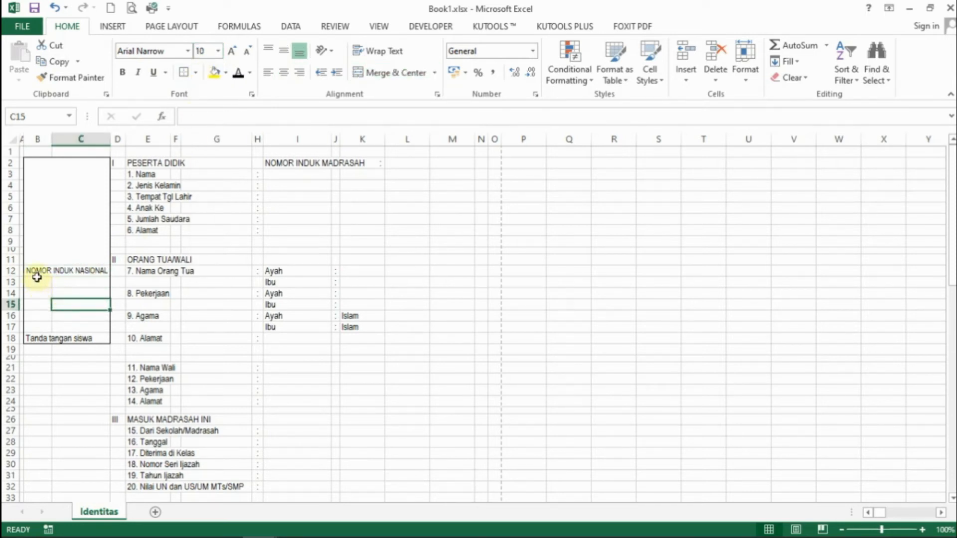
{"action": "left_click_drag", "start_coordinate": [36, 272], "coordinate": [38, 281]}
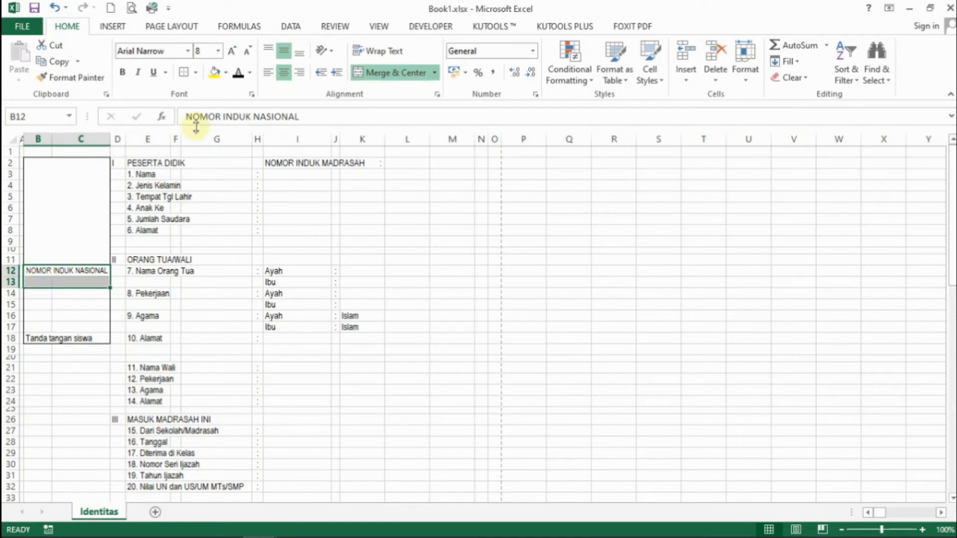
{"action": "left_click", "coordinate": [83, 316]}
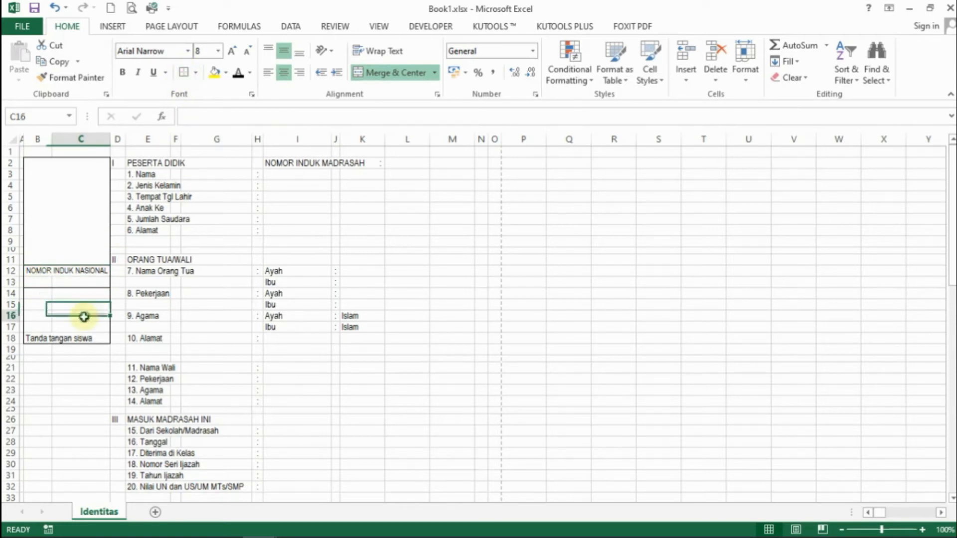
- Merge and center B13:C13 below NOMOR INDUK NASIONAL and middle-align it vertically
{"action": "left_click", "coordinate": [50, 280]}
{"action": "left_click_drag", "start_coordinate": [50, 279], "coordinate": [80, 279]}
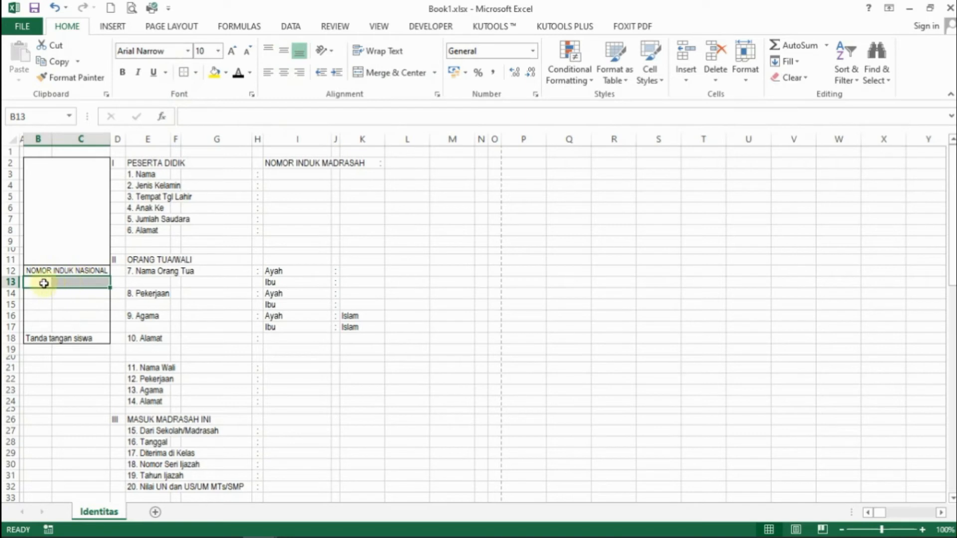
{"action": "left_click", "coordinate": [360, 74]}
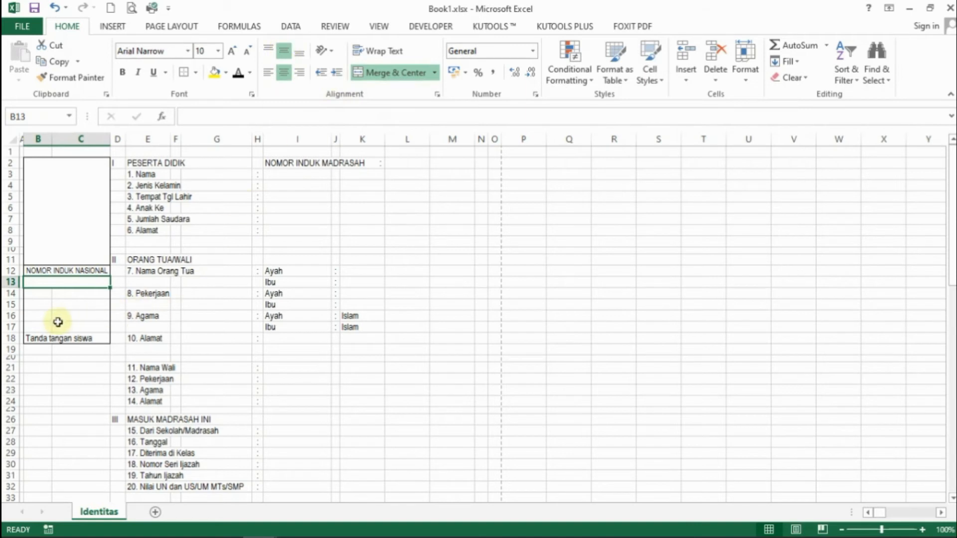
- Merge and center the Tanda tangan siswa cells B18:C18, middle-align them vertically and add outside borders
{"action": "left_click_drag", "start_coordinate": [34, 338], "coordinate": [84, 339]}
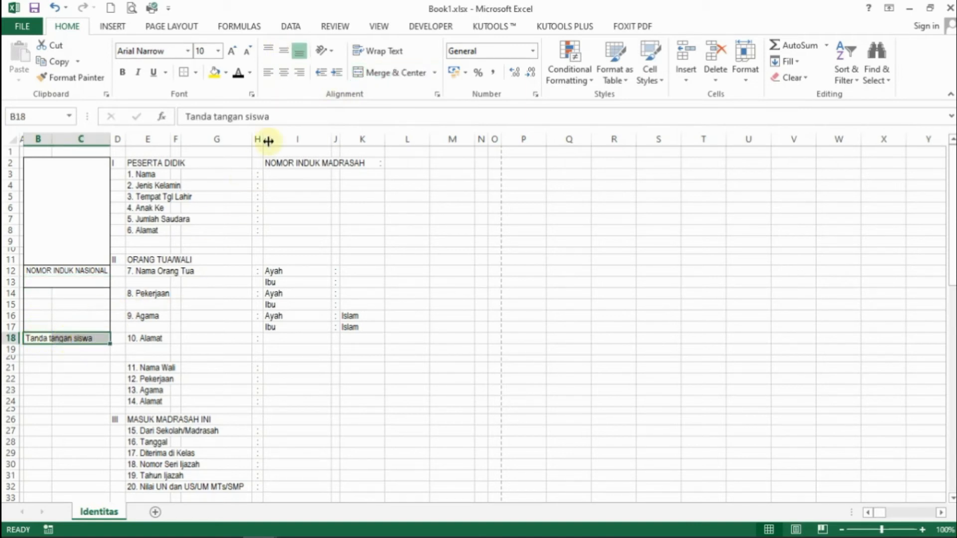
{"action": "left_click", "coordinate": [363, 71]}
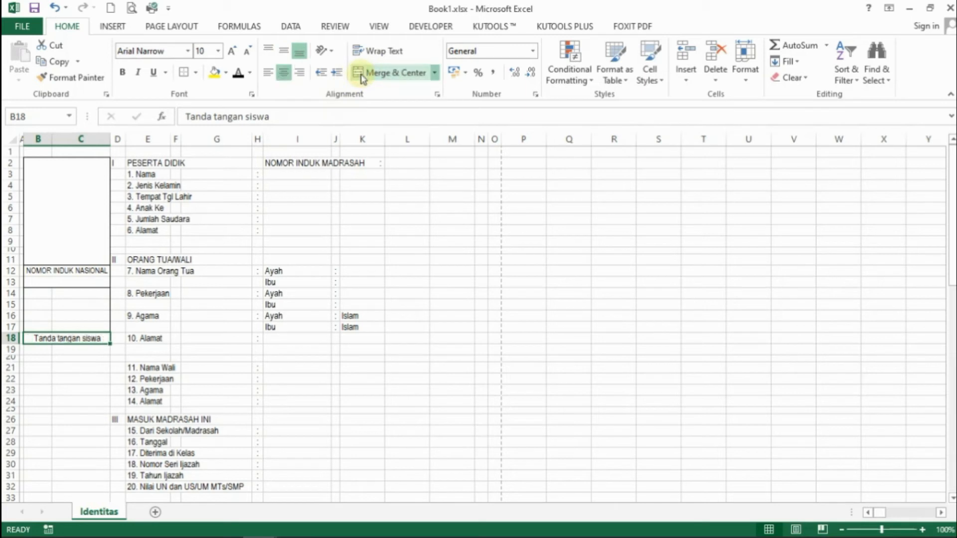
{"action": "left_click", "coordinate": [282, 50]}
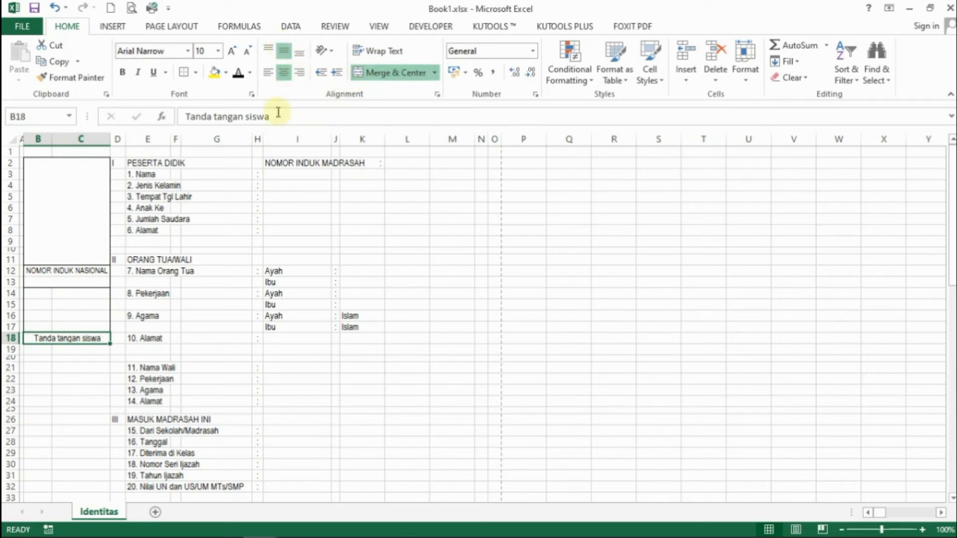
{"action": "left_click", "coordinate": [184, 75]}
{"action": "left_click_drag", "start_coordinate": [40, 305], "coordinate": [86, 325]}
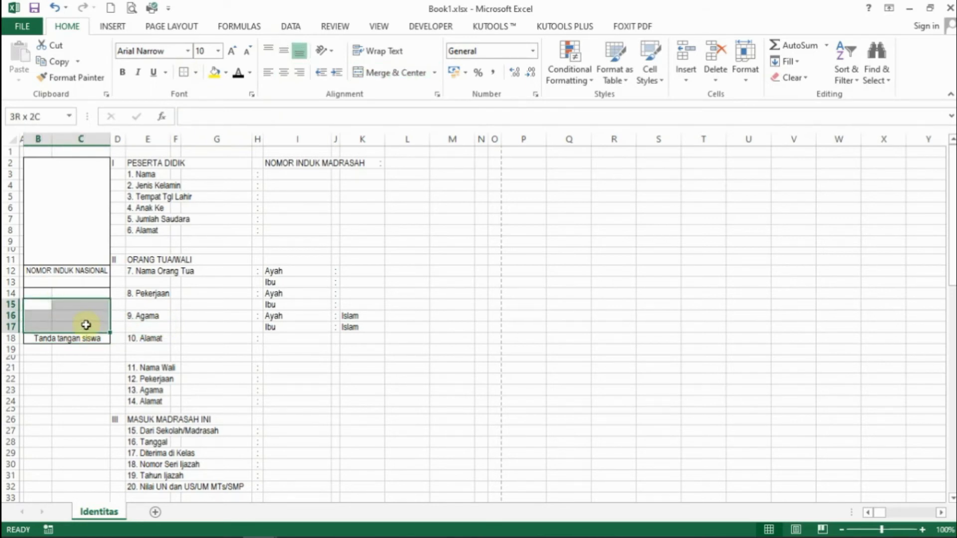
{"action": "left_click", "coordinate": [59, 281]}
{"action": "left_click", "coordinate": [73, 197]}
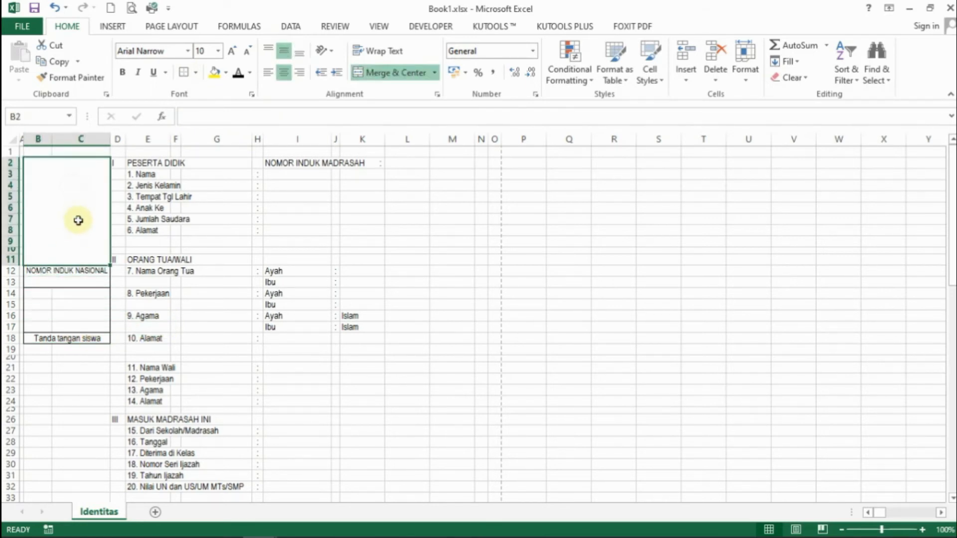
- Merge and center the No. header cells E34:E35 and middle-align them vertically
{"action": "scroll", "coordinate": [135, 247], "scroll_direction": "down", "scroll_amount": 8}
{"action": "left_click", "coordinate": [135, 248]}
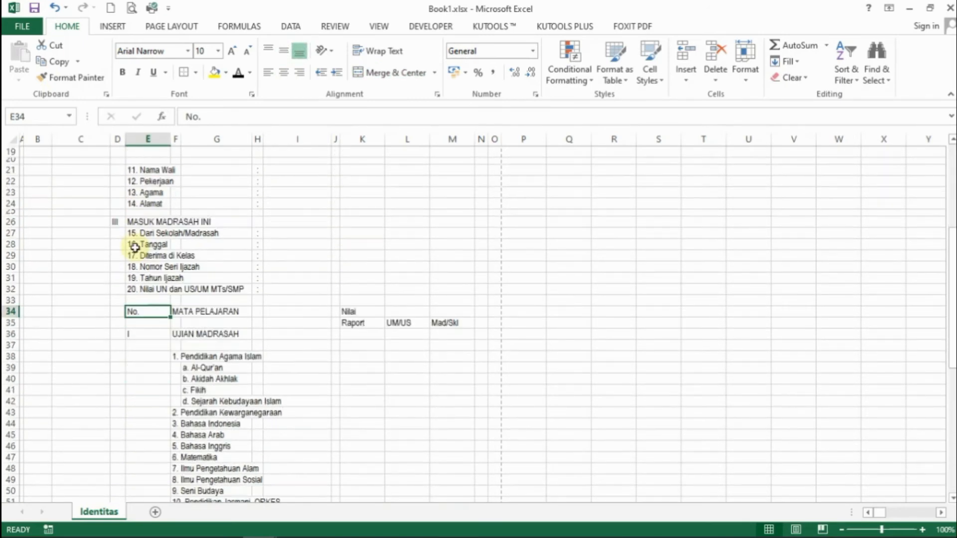
{"action": "scroll", "coordinate": [215, 264], "scroll_direction": "down", "scroll_amount": 2}
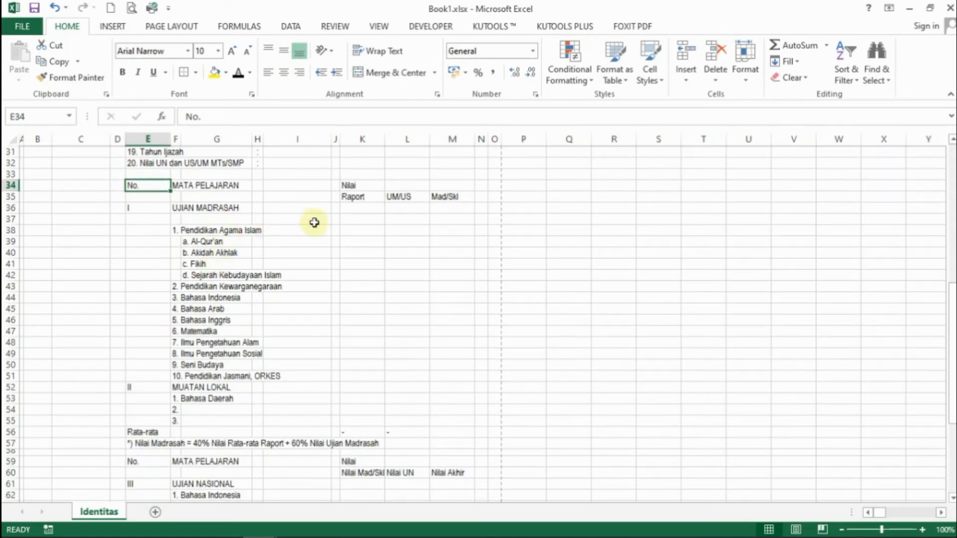
{"action": "scroll", "coordinate": [209, 238], "scroll_direction": "down", "scroll_amount": 1}
{"action": "left_click", "coordinate": [167, 242]}
{"action": "scroll", "coordinate": [160, 252], "scroll_direction": "up", "scroll_amount": 3}
{"action": "left_click", "coordinate": [136, 250]}
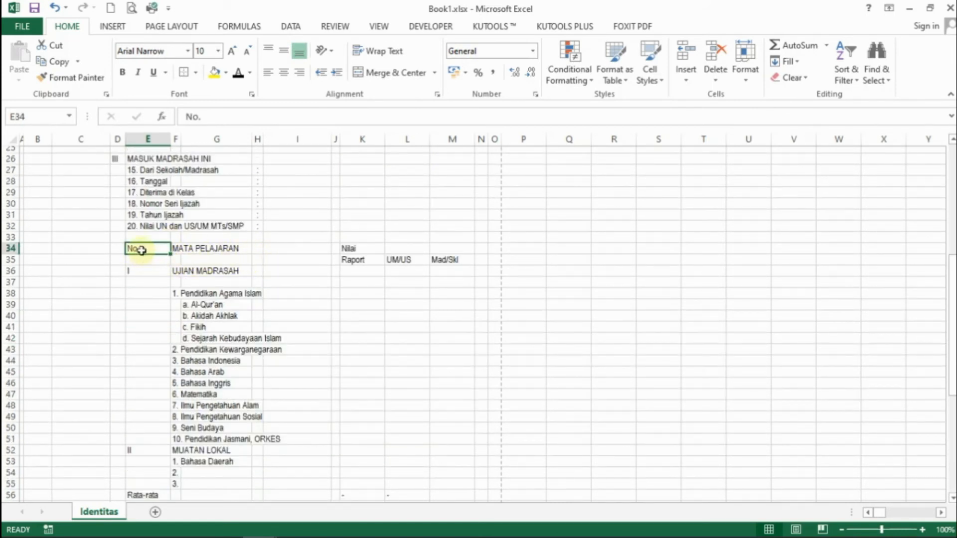
{"action": "left_click_drag", "start_coordinate": [141, 251], "coordinate": [141, 262]}
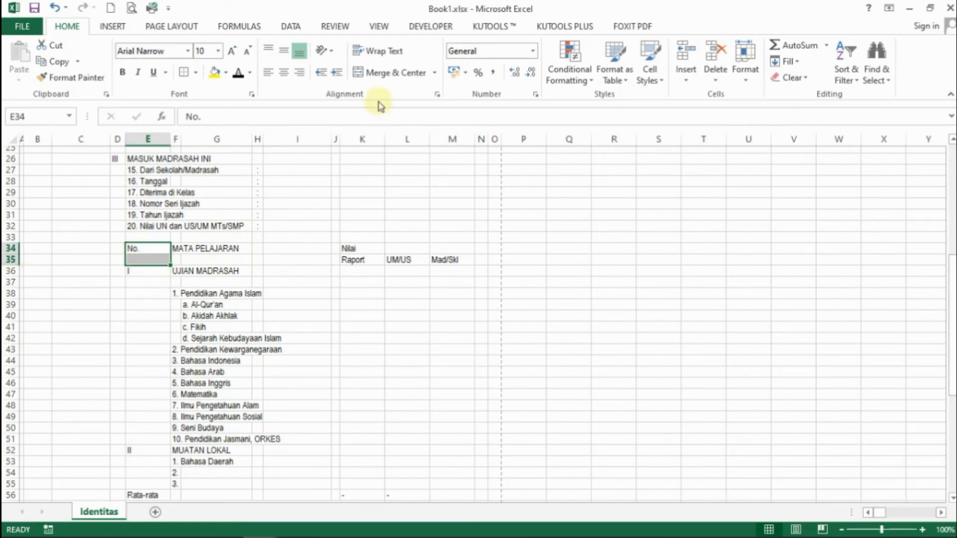
{"action": "left_click", "coordinate": [357, 72]}
{"action": "left_click", "coordinate": [283, 51]}
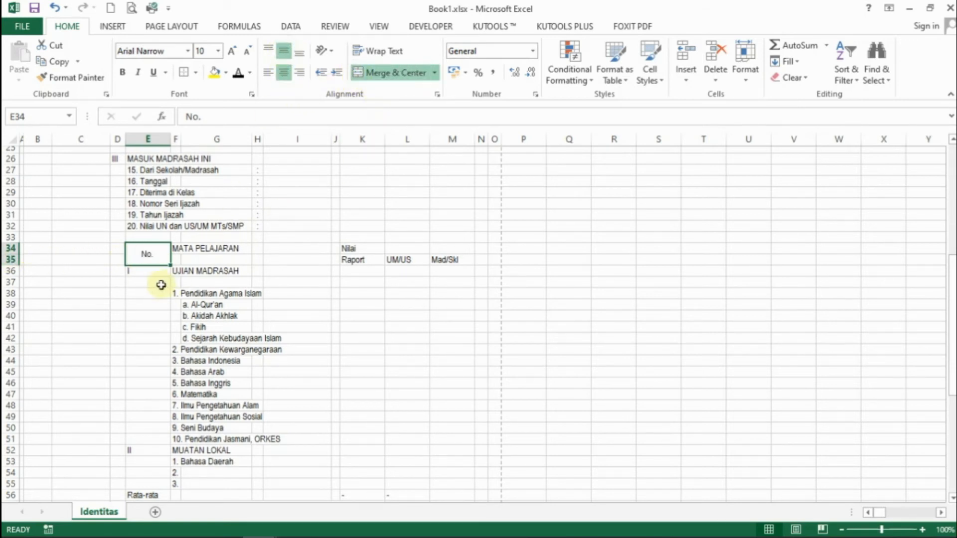
- Merge and center the MATA PELAJARAN header across F34:J35 and middle-align it vertically
{"action": "left_click", "coordinate": [178, 249]}
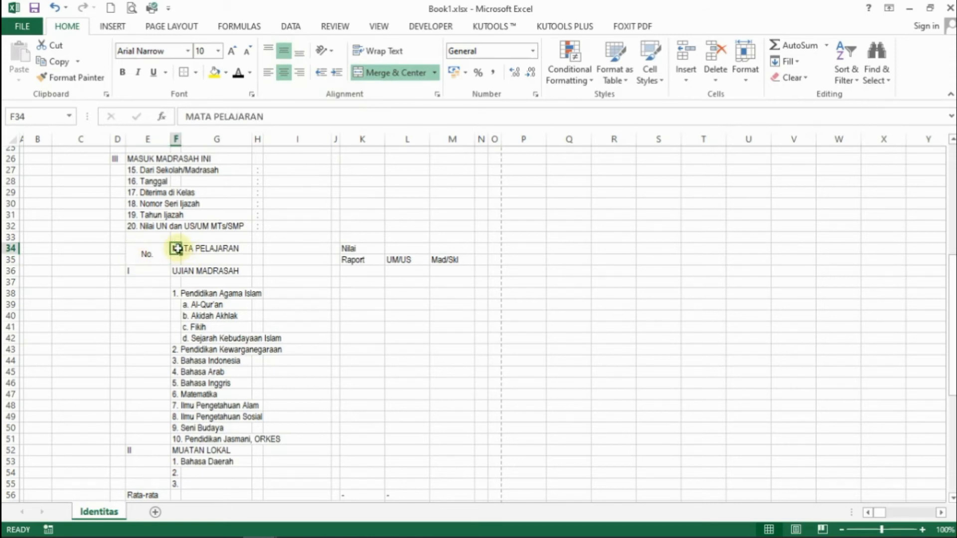
{"action": "left_click_drag", "start_coordinate": [178, 249], "coordinate": [335, 263]}
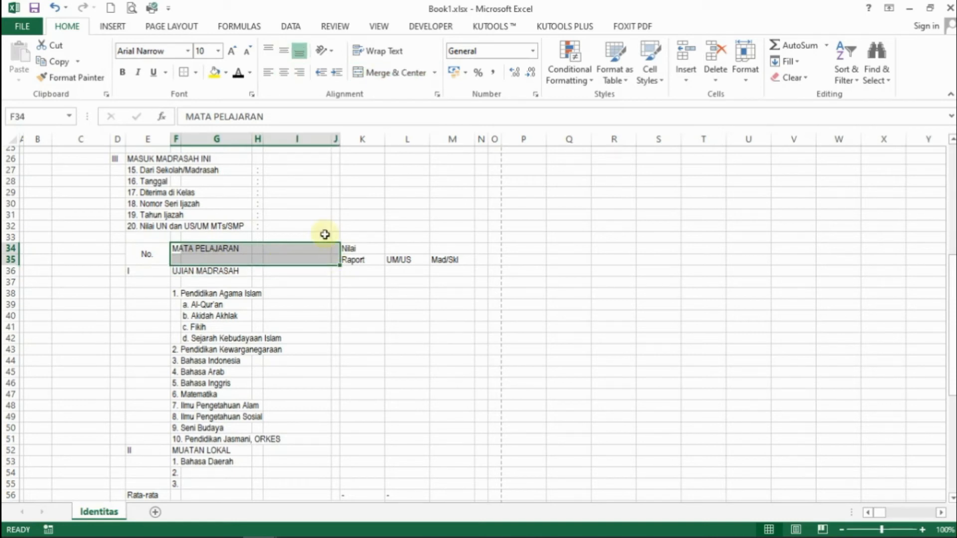
{"action": "left_click", "coordinate": [366, 76]}
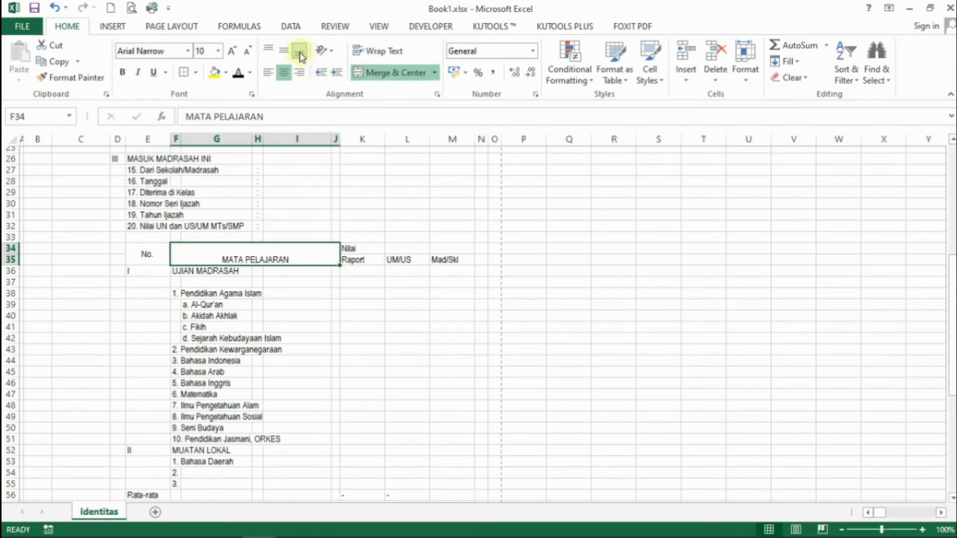
{"action": "left_click", "coordinate": [284, 51]}
- Merge and center the Nilai header across K34:M34, and center the Raport, UM/US and Mad/Skl headers in K35:M35 horizontally and vertically
{"action": "left_click_drag", "start_coordinate": [349, 249], "coordinate": [450, 248]}
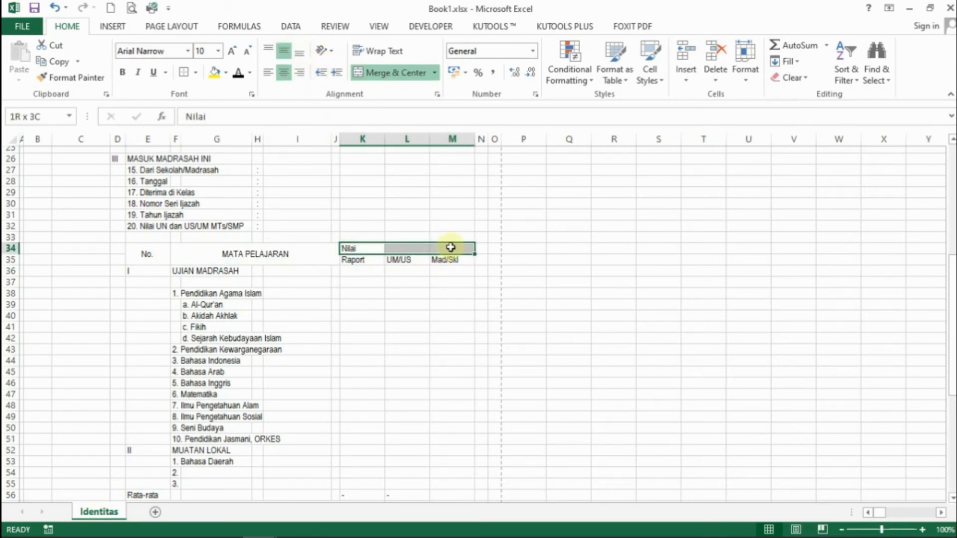
{"action": "left_click", "coordinate": [358, 72]}
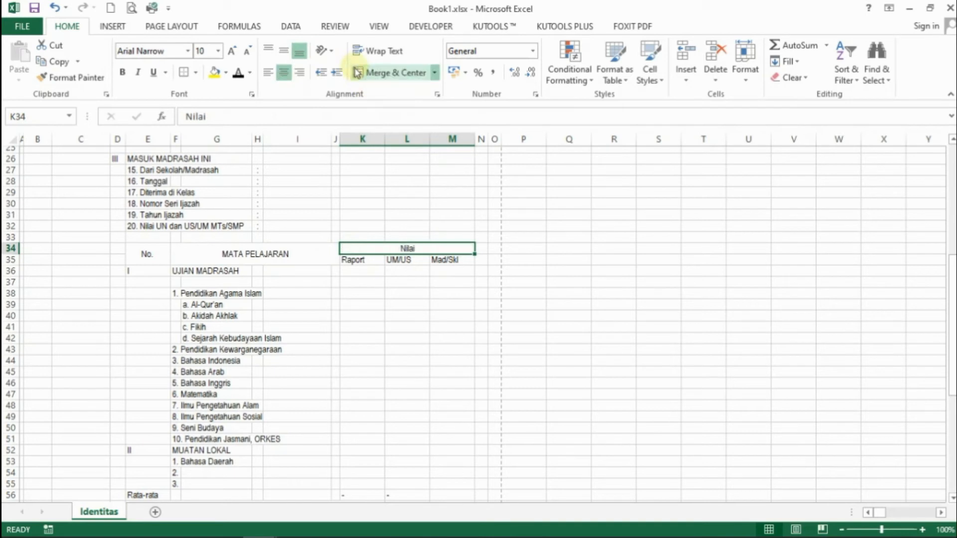
{"action": "left_click", "coordinate": [283, 52]}
{"action": "left_click_drag", "start_coordinate": [344, 259], "coordinate": [449, 259]}
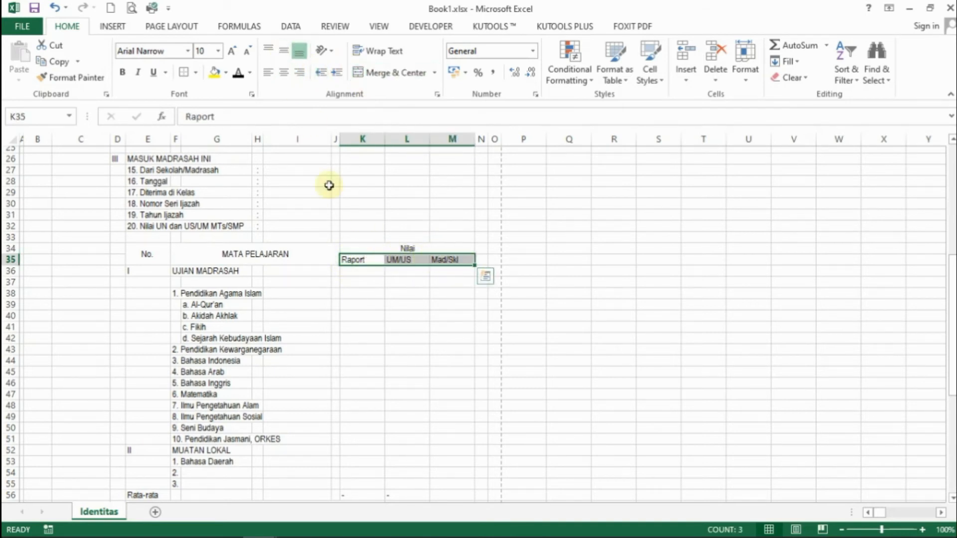
{"action": "left_click", "coordinate": [284, 73]}
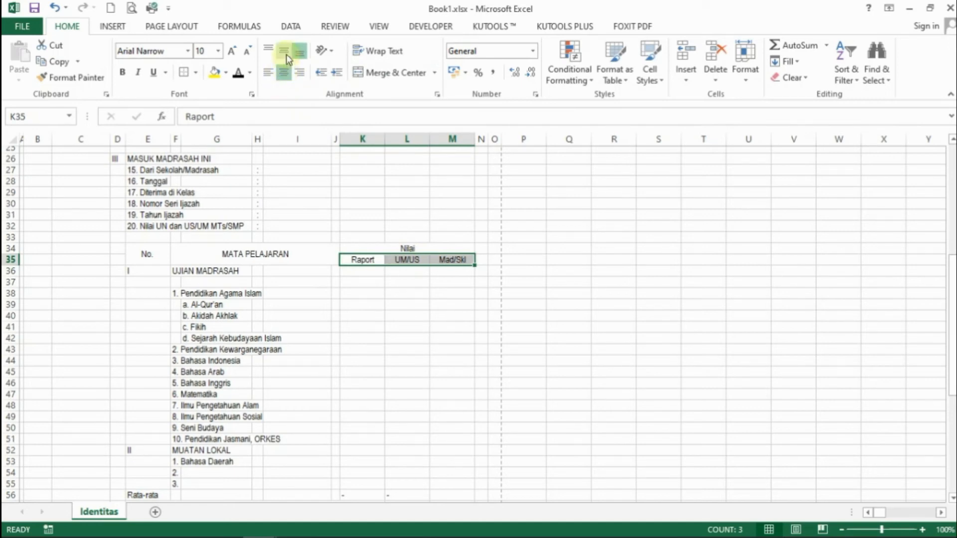
{"action": "left_click", "coordinate": [286, 52]}
- Center the section numerals in E36:E52 horizontally and vertically
{"action": "scroll", "coordinate": [292, 275], "scroll_direction": "down", "scroll_amount": 2}
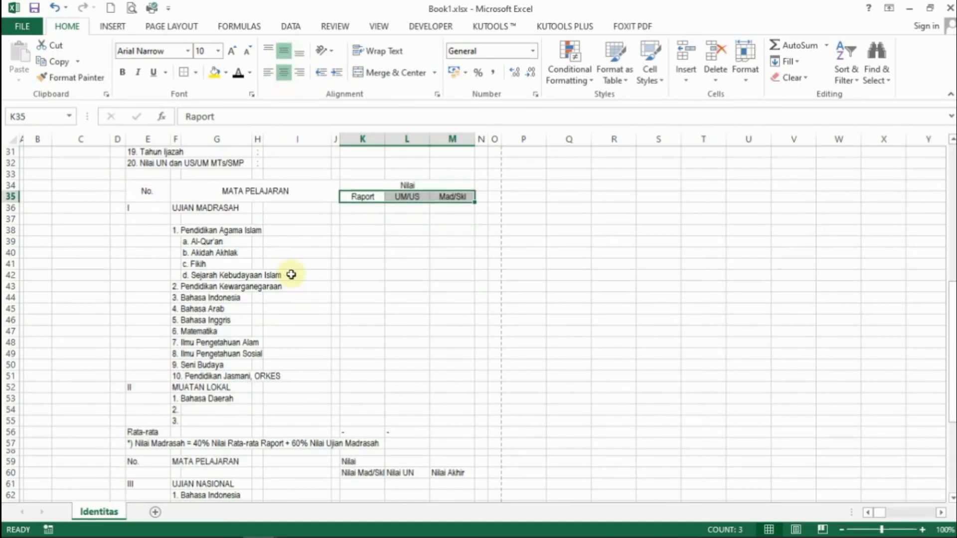
{"action": "scroll", "coordinate": [261, 264], "scroll_direction": "down", "scroll_amount": 2}
{"action": "scroll", "coordinate": [259, 270], "scroll_direction": "up", "scroll_amount": 2}
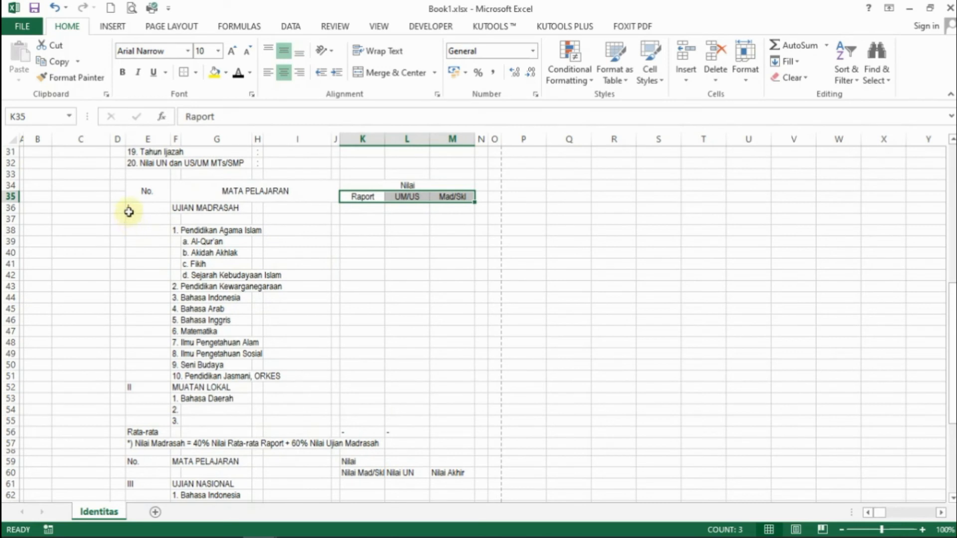
{"action": "left_click_drag", "start_coordinate": [133, 208], "coordinate": [152, 387]}
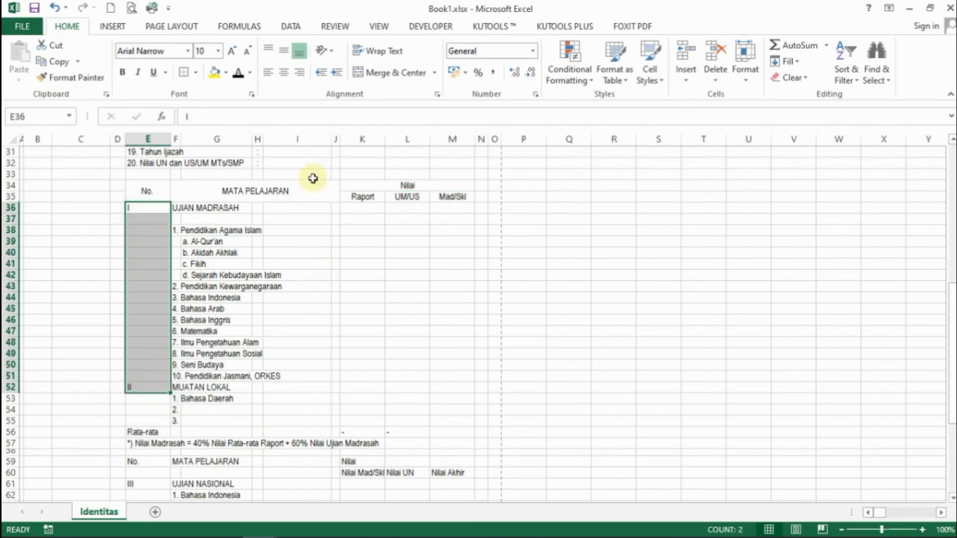
{"action": "left_click", "coordinate": [281, 50]}
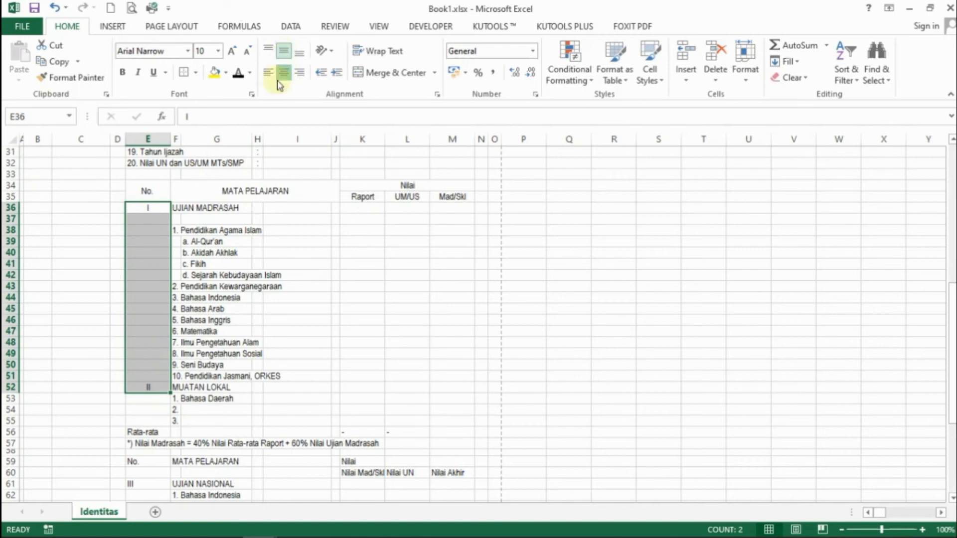
{"action": "scroll", "coordinate": [297, 277], "scroll_direction": "down", "scroll_amount": 2}
{"action": "left_click", "coordinate": [273, 267]}
- Add outside borders around the subject grades table E34:M56
{"action": "scroll", "coordinate": [272, 267], "scroll_direction": "up", "scroll_amount": 3}
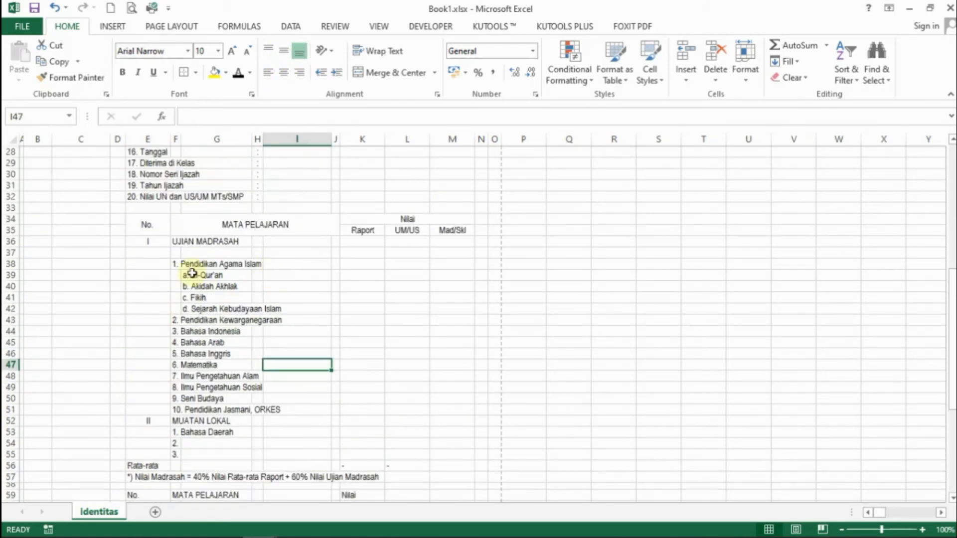
{"action": "scroll", "coordinate": [188, 270], "scroll_direction": "down", "scroll_amount": 2}
{"action": "scroll", "coordinate": [188, 271], "scroll_direction": "up", "scroll_amount": 1}
{"action": "left_click_drag", "start_coordinate": [145, 190], "coordinate": [438, 307]}
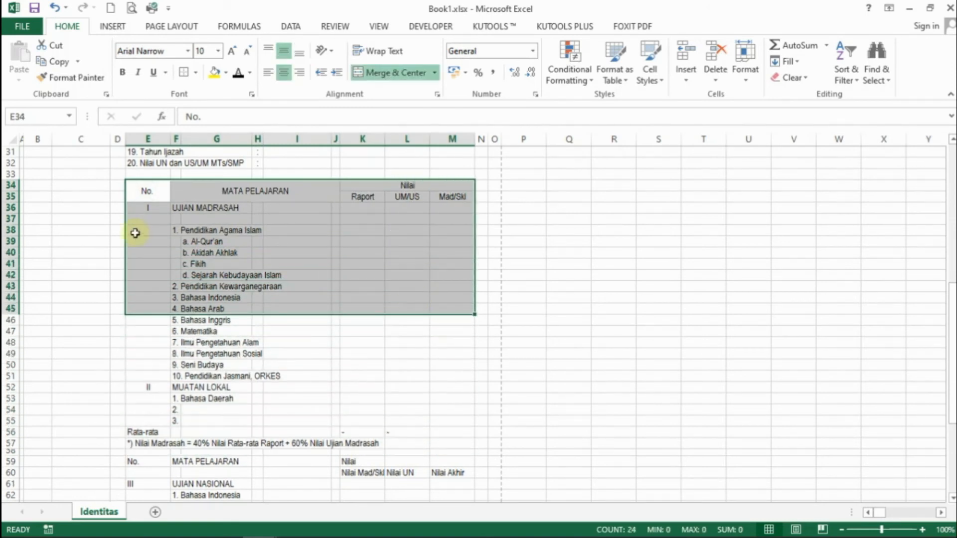
{"action": "left_click", "coordinate": [142, 192]}
{"action": "left_click_drag", "start_coordinate": [142, 192], "coordinate": [428, 429]}
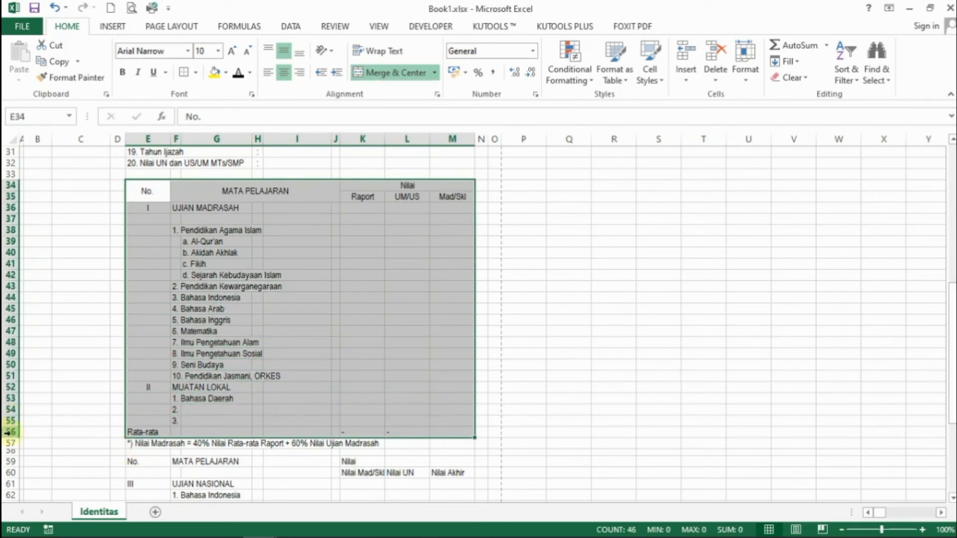
{"action": "left_click", "coordinate": [184, 74]}
{"action": "left_click", "coordinate": [284, 310]}
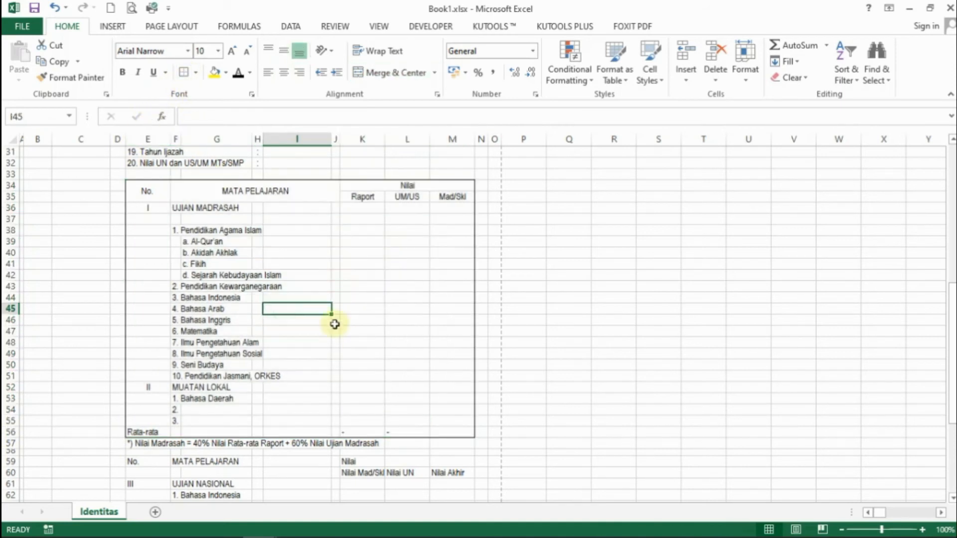
- Add outside borders around the MATA PELAJARAN column block F34:J56 and the UM/US column L35:L56
{"action": "left_click_drag", "start_coordinate": [180, 189], "coordinate": [202, 433]}
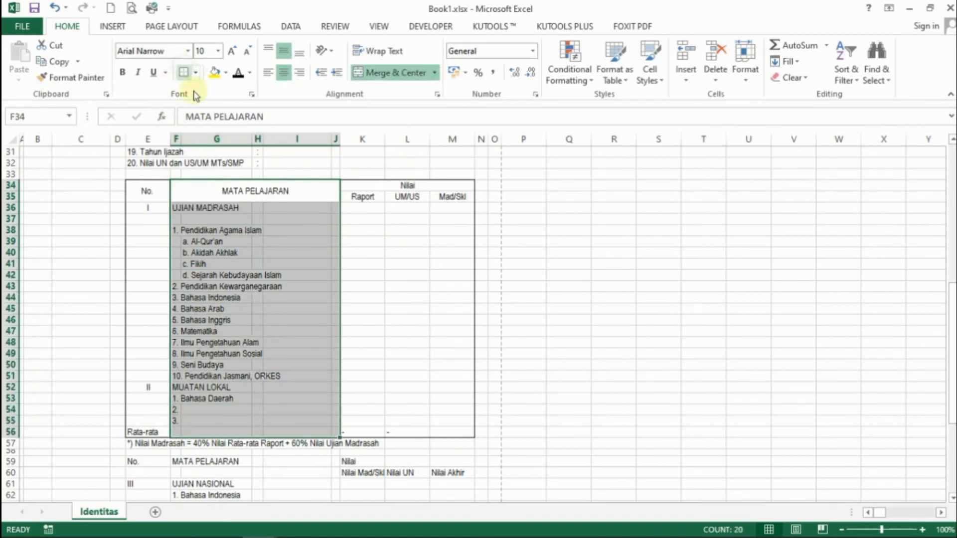
{"action": "left_click_drag", "start_coordinate": [408, 193], "coordinate": [414, 432]}
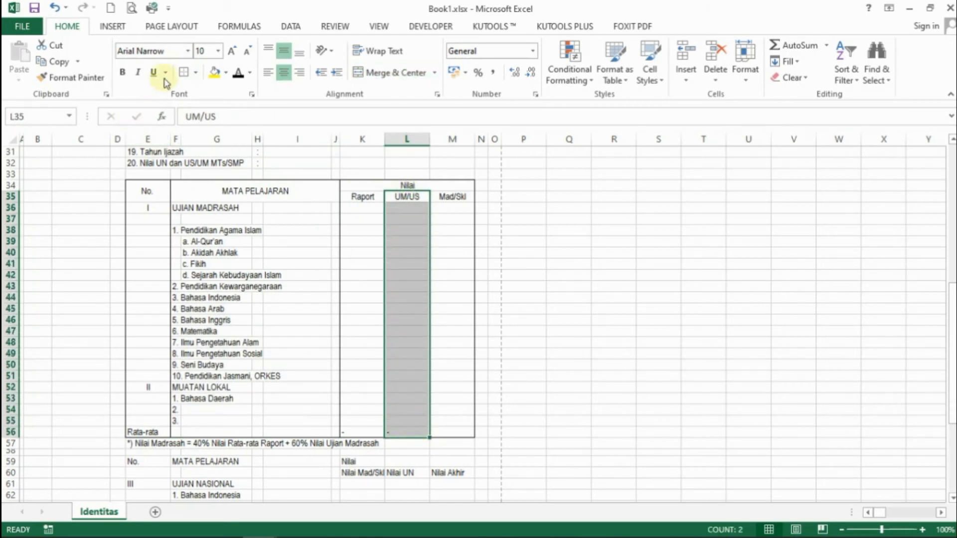
{"action": "left_click", "coordinate": [605, 305]}
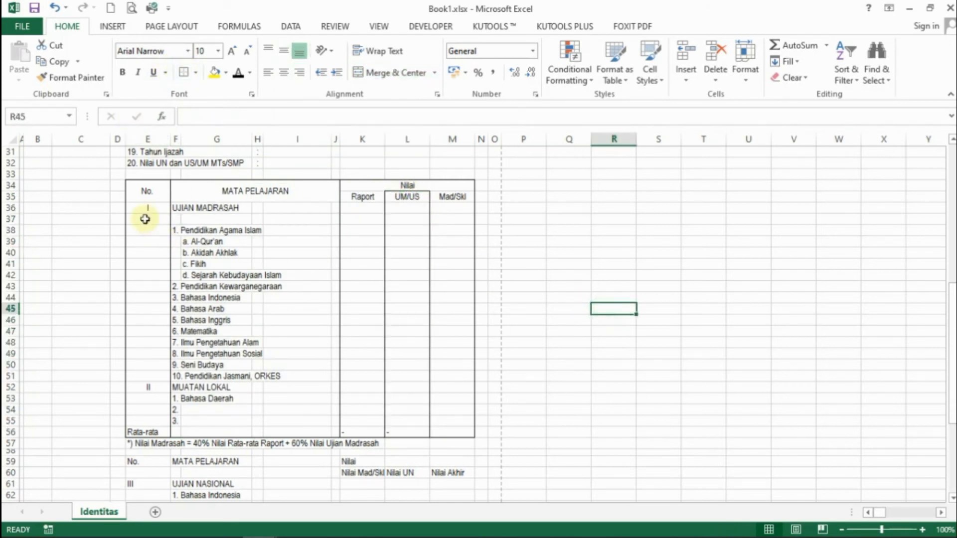
- Add outside borders around the table header rows E34:M35
{"action": "left_click_drag", "start_coordinate": [134, 190], "coordinate": [446, 198]}
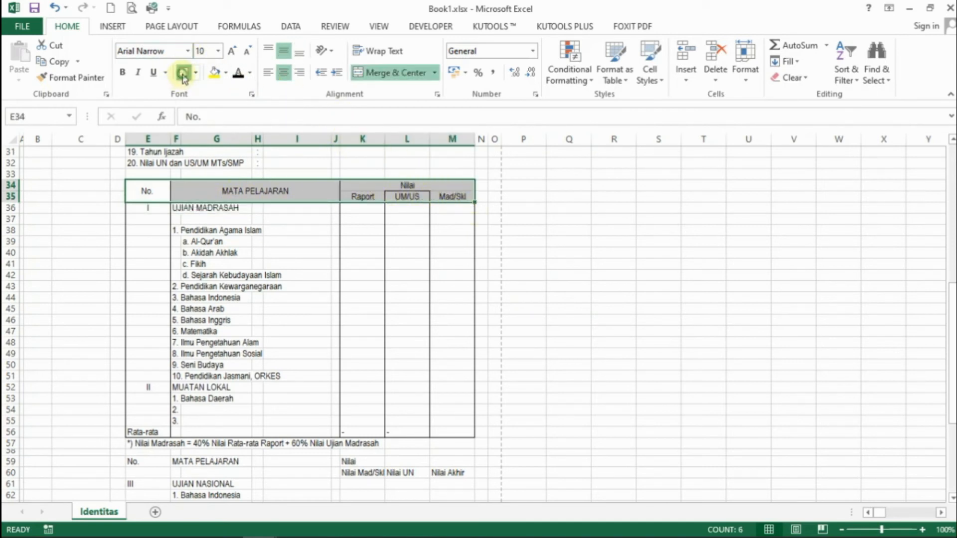
- Merge and center the Rata-rata label across E56:J56 and add outside borders around it
{"action": "scroll", "coordinate": [238, 313], "scroll_direction": "down", "scroll_amount": 4}
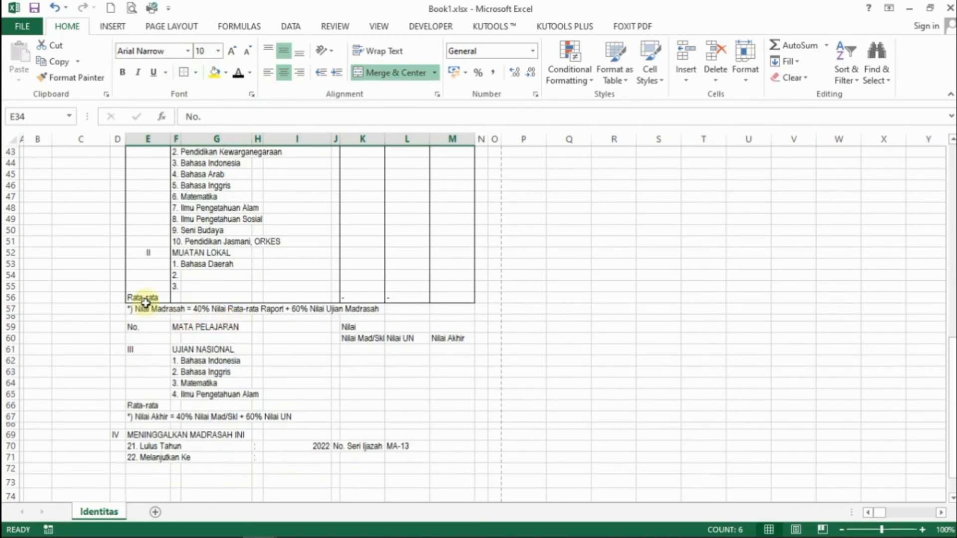
{"action": "left_click_drag", "start_coordinate": [133, 299], "coordinate": [286, 301]}
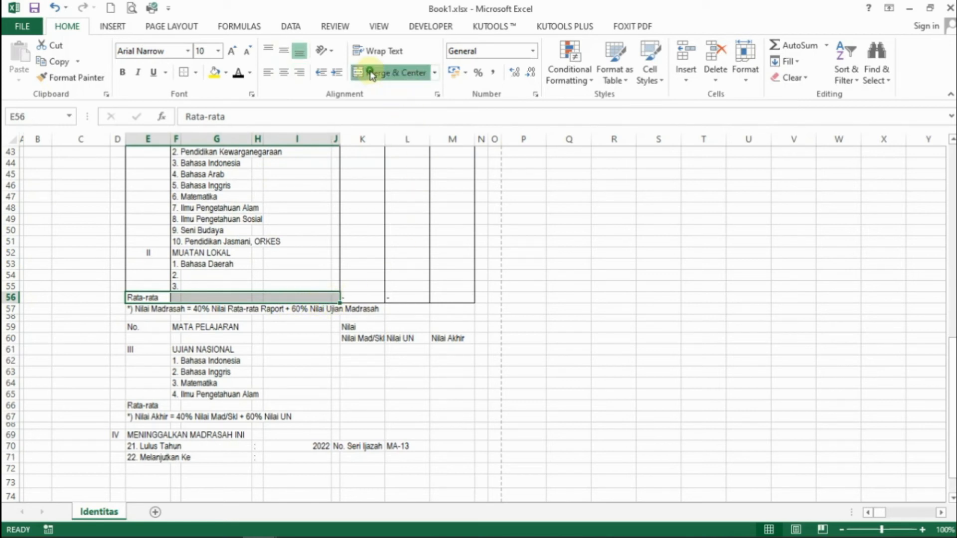
{"action": "left_click", "coordinate": [389, 73]}
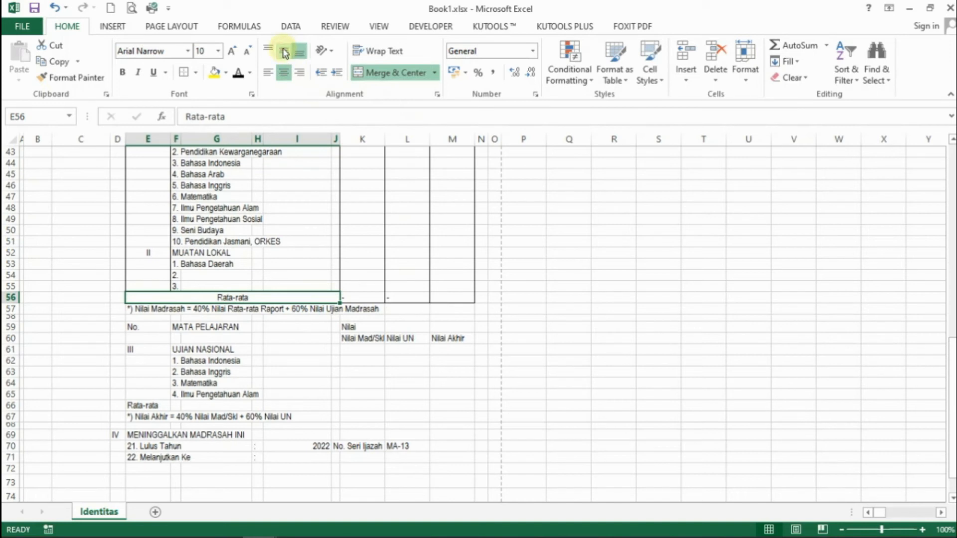
{"action": "left_click", "coordinate": [308, 232]}
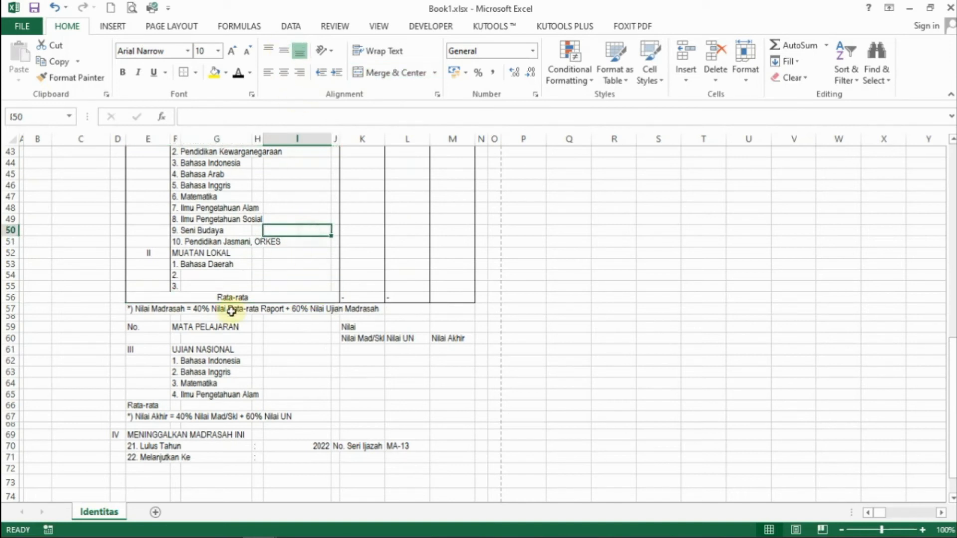
{"action": "left_click", "coordinate": [182, 294]}
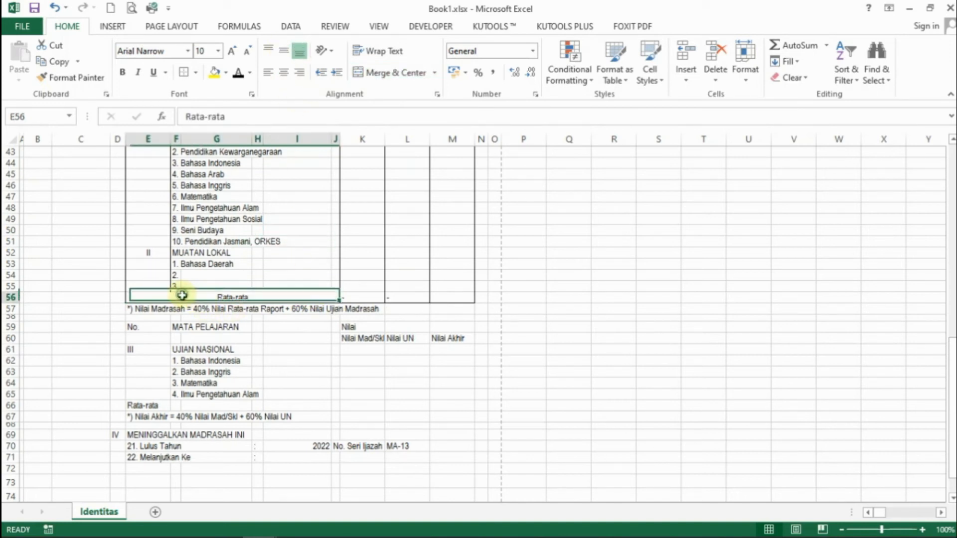
{"action": "left_click", "coordinate": [232, 221]}
{"action": "scroll", "coordinate": [266, 250], "scroll_direction": "up", "scroll_amount": 7}
{"action": "scroll", "coordinate": [266, 250], "scroll_direction": "down", "scroll_amount": 5}
{"action": "scroll", "coordinate": [265, 251], "scroll_direction": "up", "scroll_amount": 3}
{"action": "scroll", "coordinate": [265, 251], "scroll_direction": "down", "scroll_amount": 2}
{"action": "left_click", "coordinate": [180, 205]}
{"action": "left_click_drag", "start_coordinate": [180, 205], "coordinate": [427, 244]}
{"action": "left_click_drag", "start_coordinate": [199, 250], "coordinate": [464, 277]}
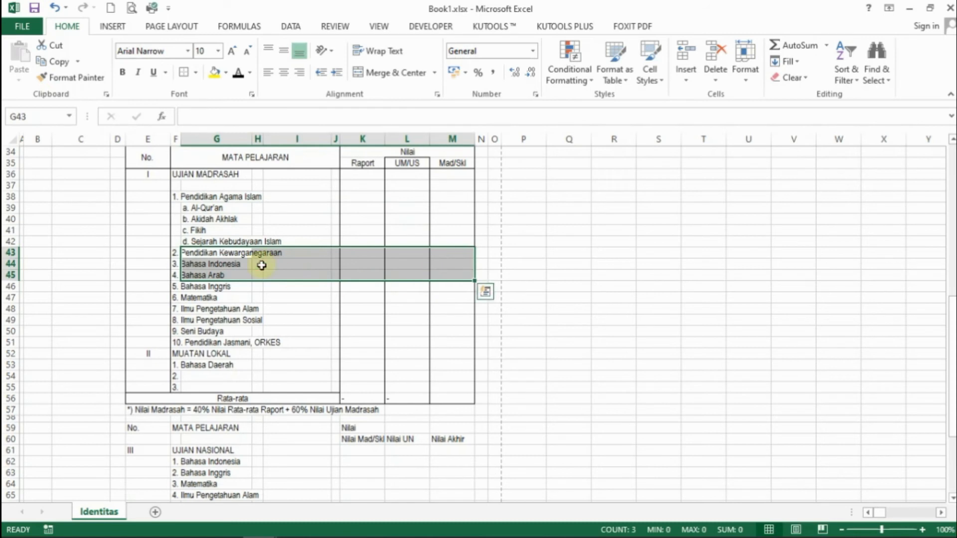
{"action": "left_click_drag", "start_coordinate": [178, 210], "coordinate": [420, 288]}
{"action": "left_click", "coordinate": [220, 252]}
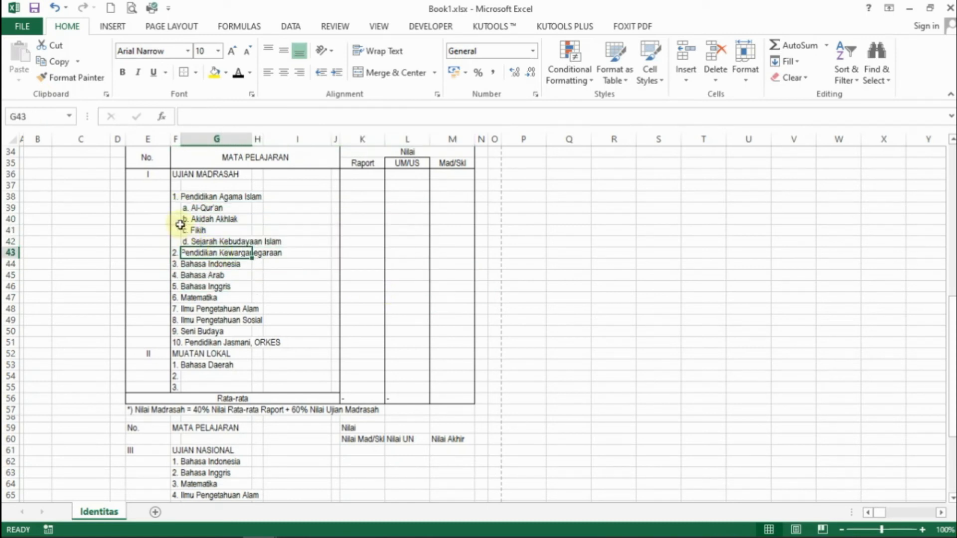
- Apply the finest line style to the top edge and inside horizontal borders of the subject rows F39:M54
{"action": "left_click", "coordinate": [176, 209]}
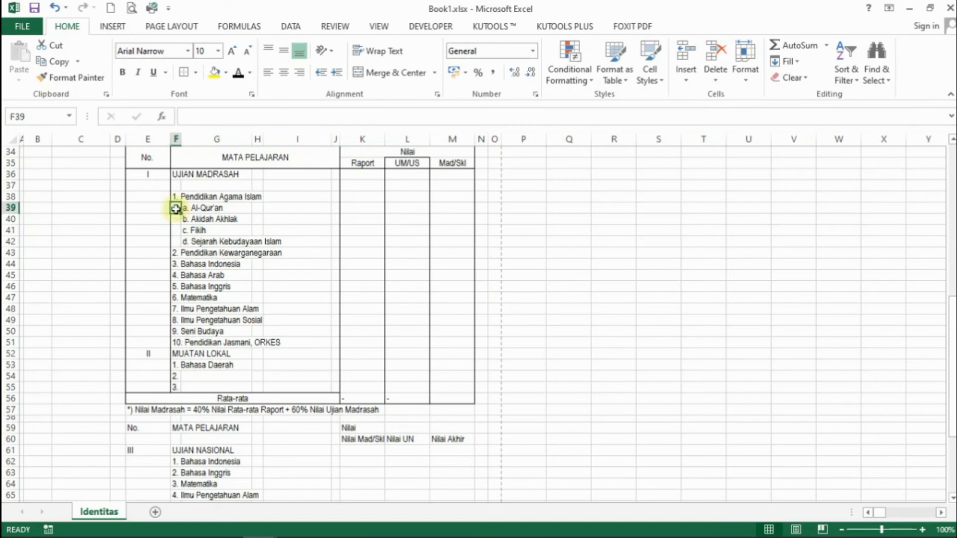
{"action": "left_click_drag", "start_coordinate": [176, 209], "coordinate": [457, 380]}
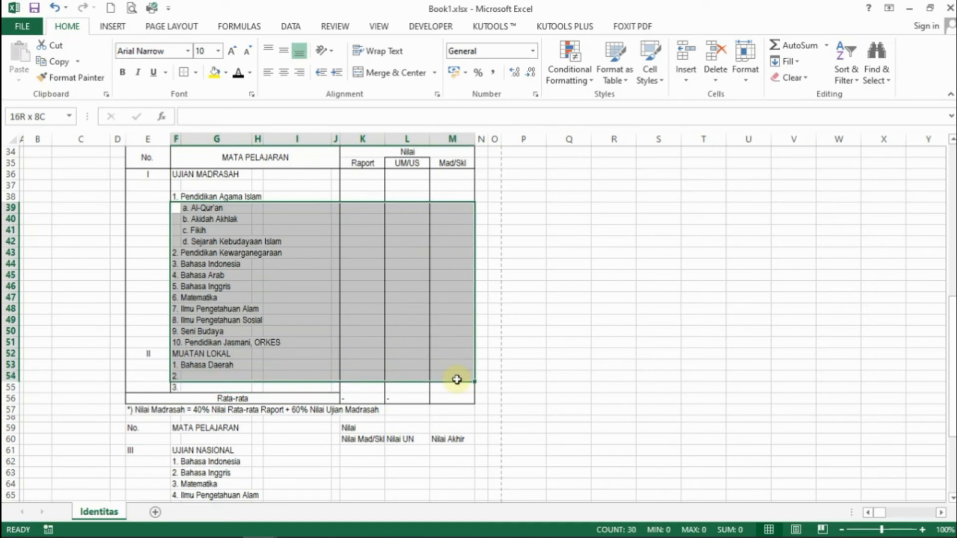
{"action": "left_click_drag", "start_coordinate": [456, 380], "coordinate": [457, 380]}
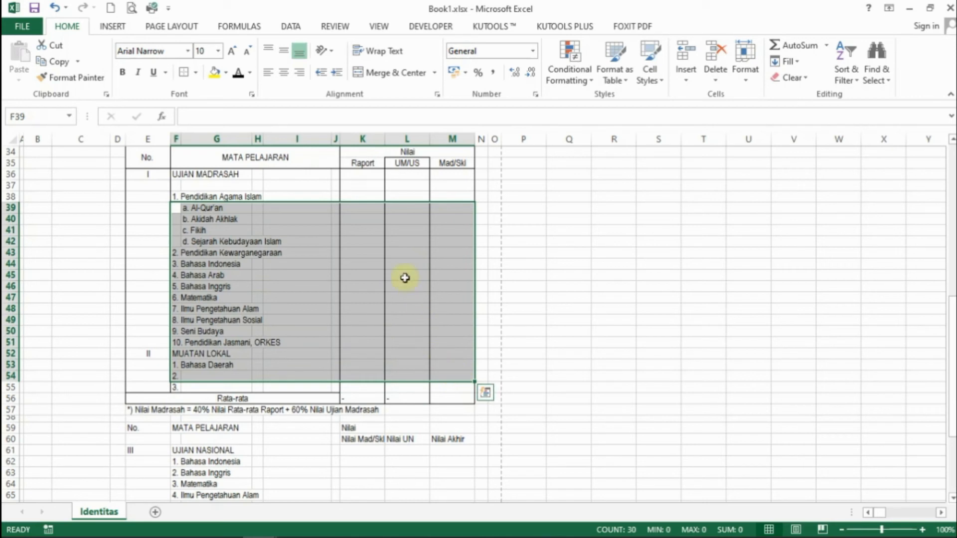
{"action": "left_click", "coordinate": [196, 73]}
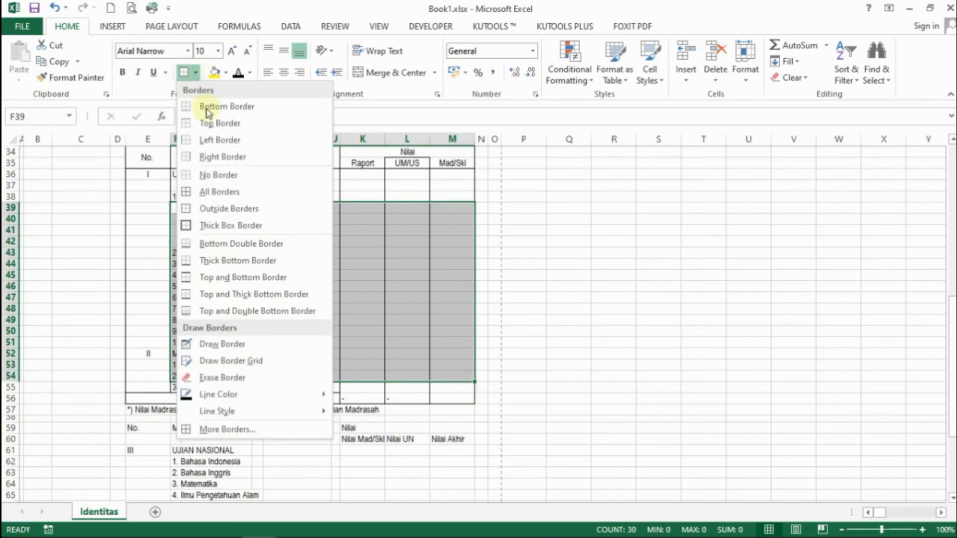
{"action": "left_click", "coordinate": [229, 428]}
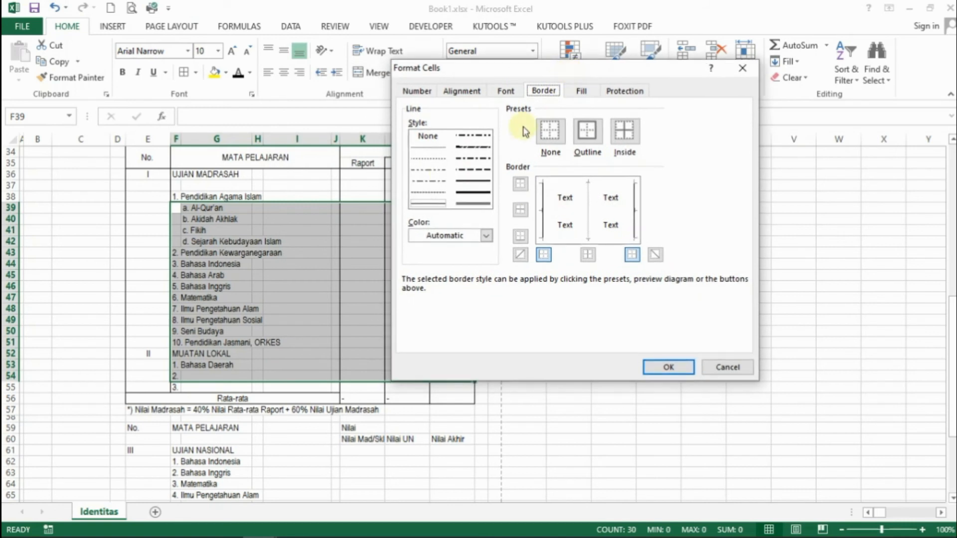
{"action": "left_click", "coordinate": [430, 147]}
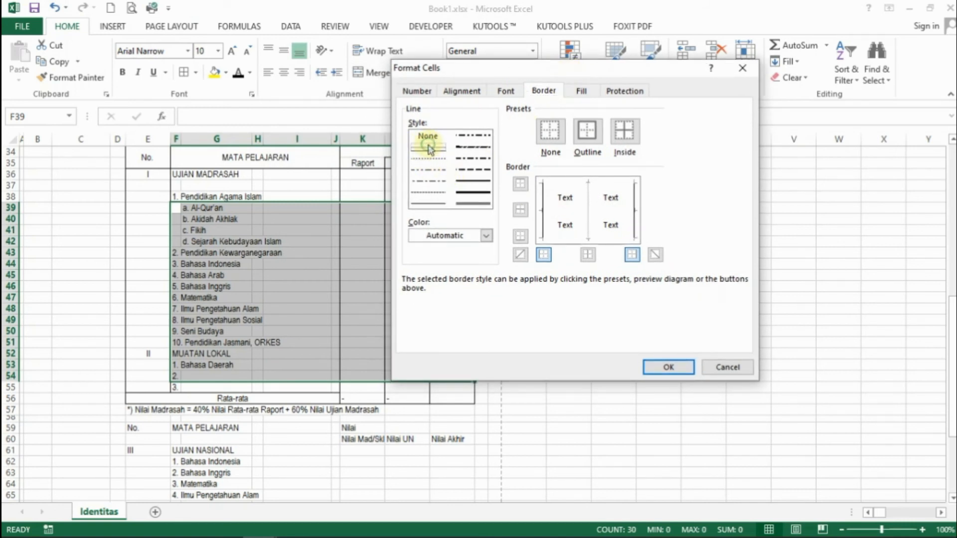
{"action": "left_click", "coordinate": [568, 185]}
{"action": "left_click", "coordinate": [560, 212]}
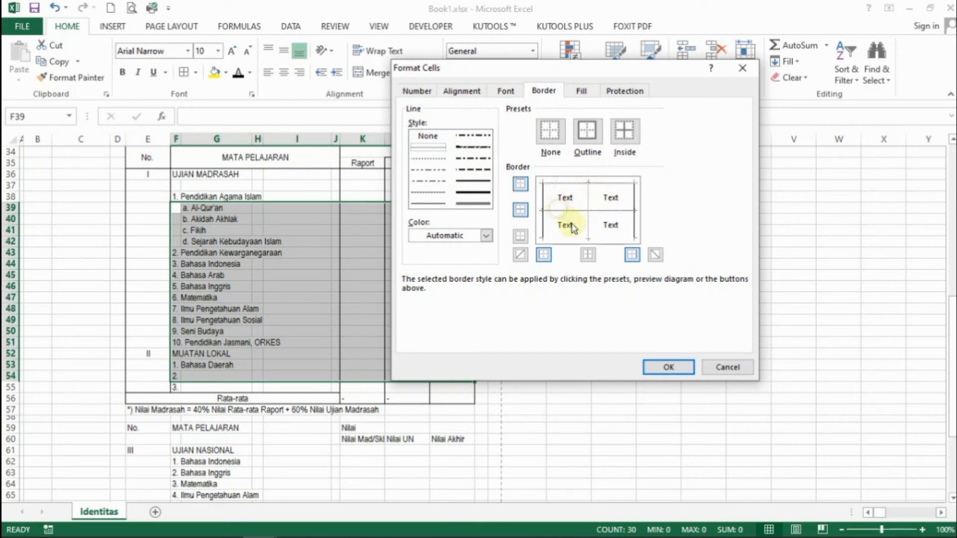
{"action": "left_click", "coordinate": [668, 367]}
{"action": "left_click_drag", "start_coordinate": [381, 280], "coordinate": [498, 318]}
{"action": "left_click", "coordinate": [498, 318]}
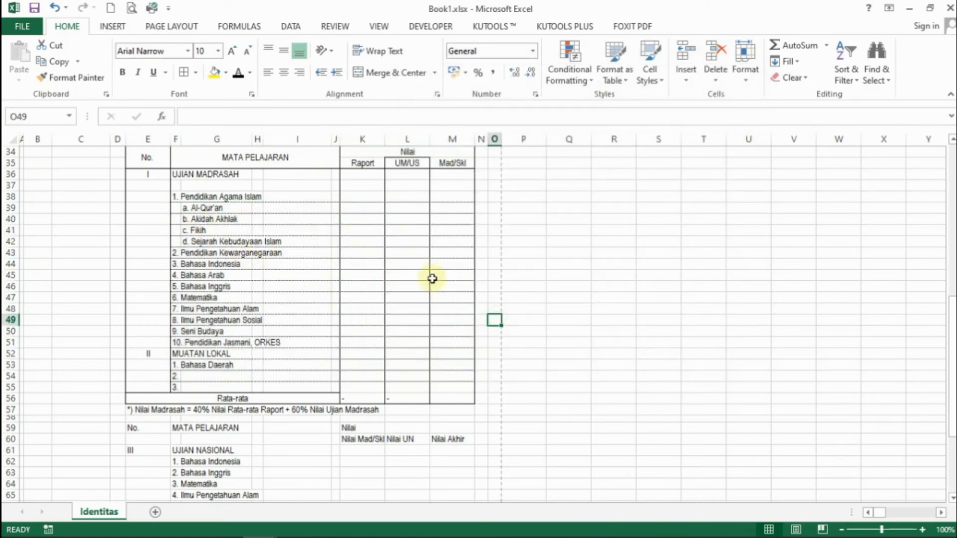
- Hide the worksheet gridlines to check the table borders, and show the gridlines again
{"action": "left_click", "coordinate": [378, 25]}
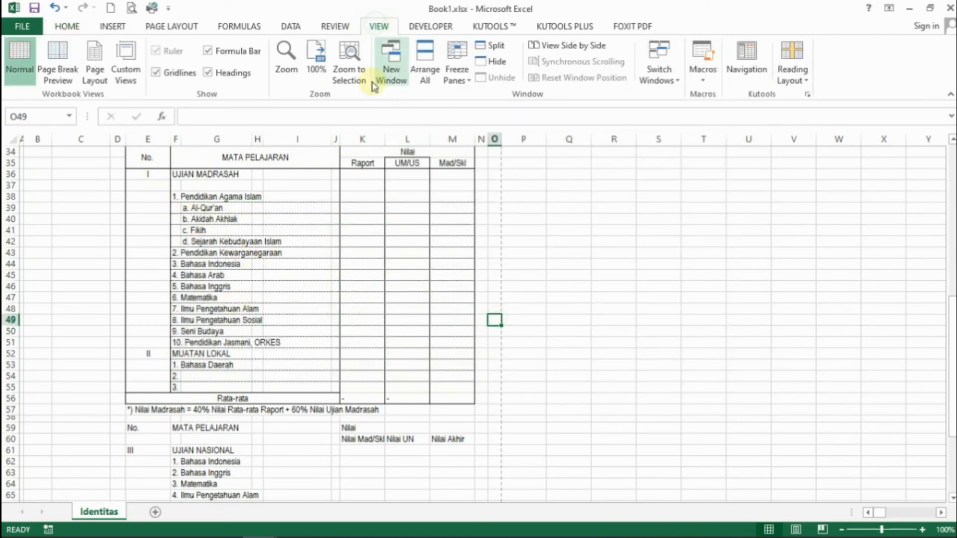
{"action": "left_click", "coordinate": [157, 73]}
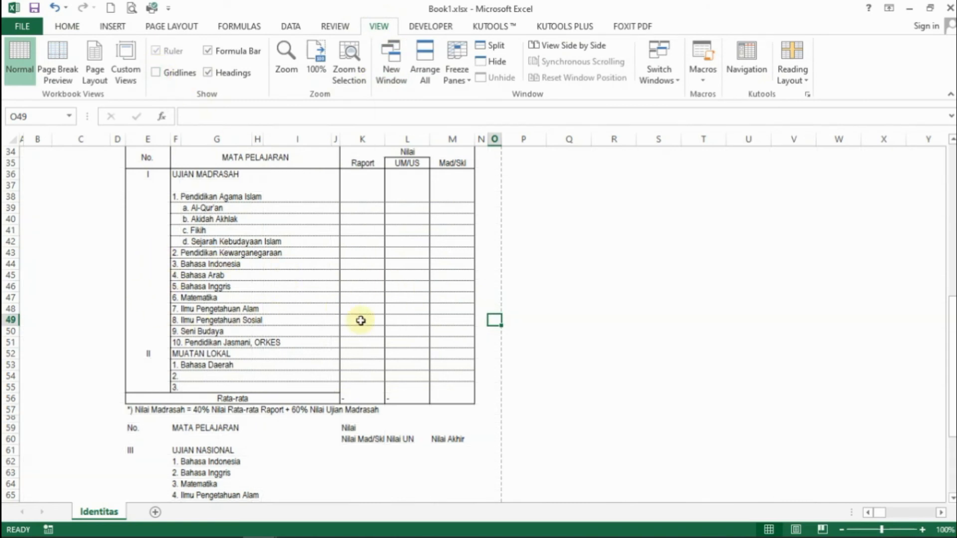
{"action": "left_click", "coordinate": [171, 75]}
- Add outside borders around the average cells K56:M56
{"action": "left_click_drag", "start_coordinate": [354, 398], "coordinate": [455, 399]}
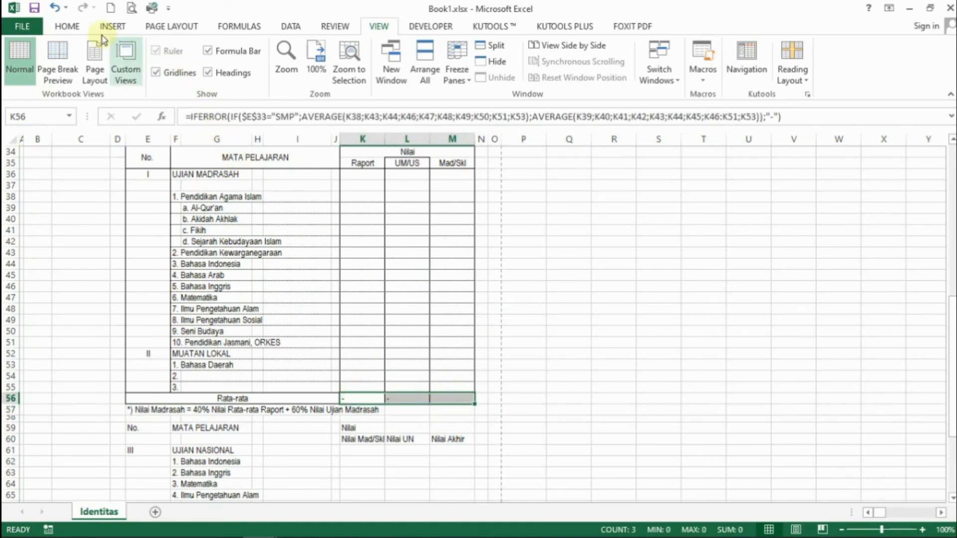
{"action": "left_click", "coordinate": [68, 27]}
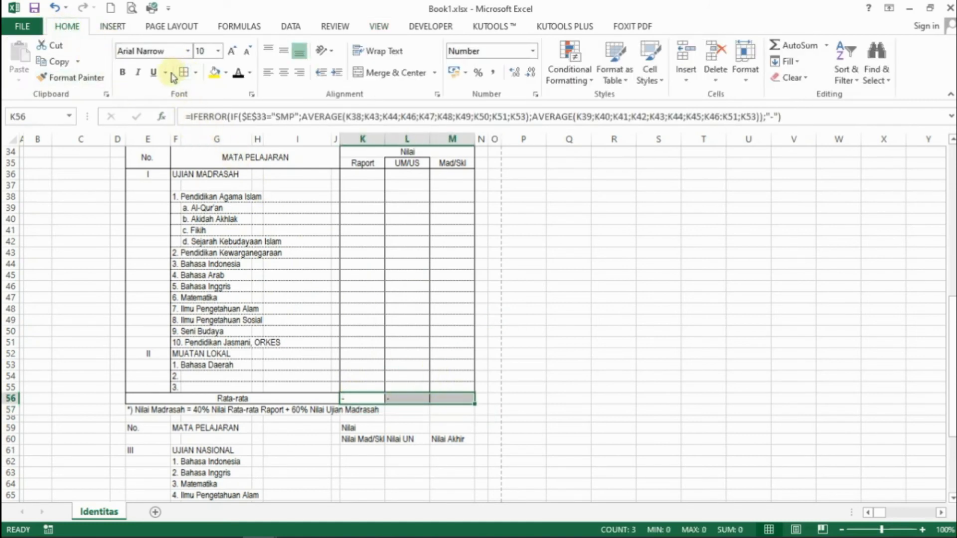
{"action": "left_click", "coordinate": [198, 72]}
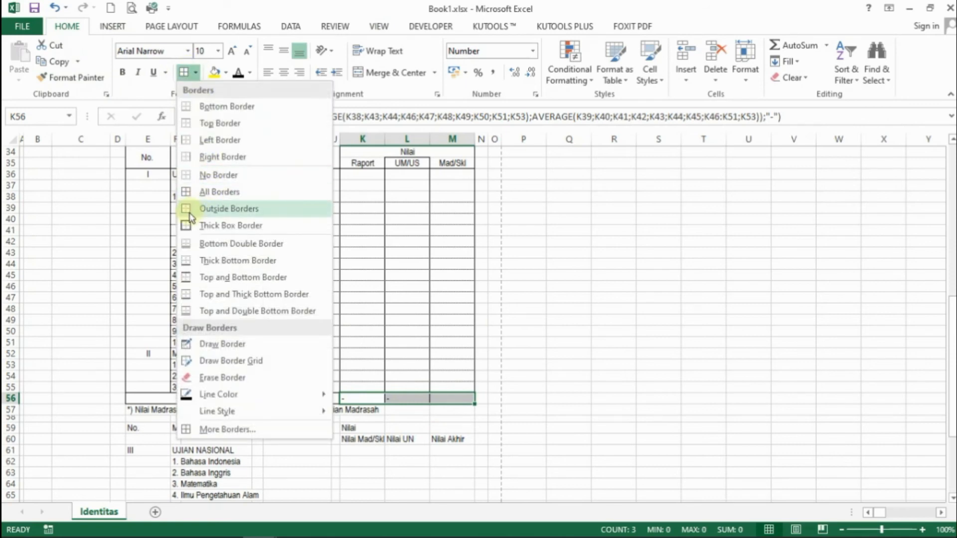
{"action": "left_click", "coordinate": [190, 209]}
{"action": "left_click", "coordinate": [562, 331]}
- Center the section numeral III in E61 horizontally and vertically
{"action": "scroll", "coordinate": [394, 335], "scroll_direction": "down", "scroll_amount": 7}
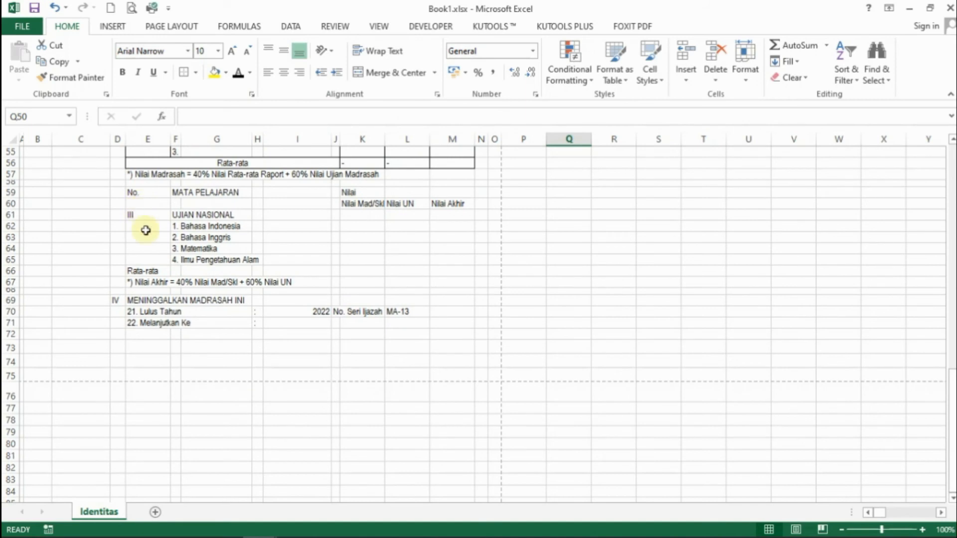
{"action": "left_click_drag", "start_coordinate": [132, 189], "coordinate": [451, 253]}
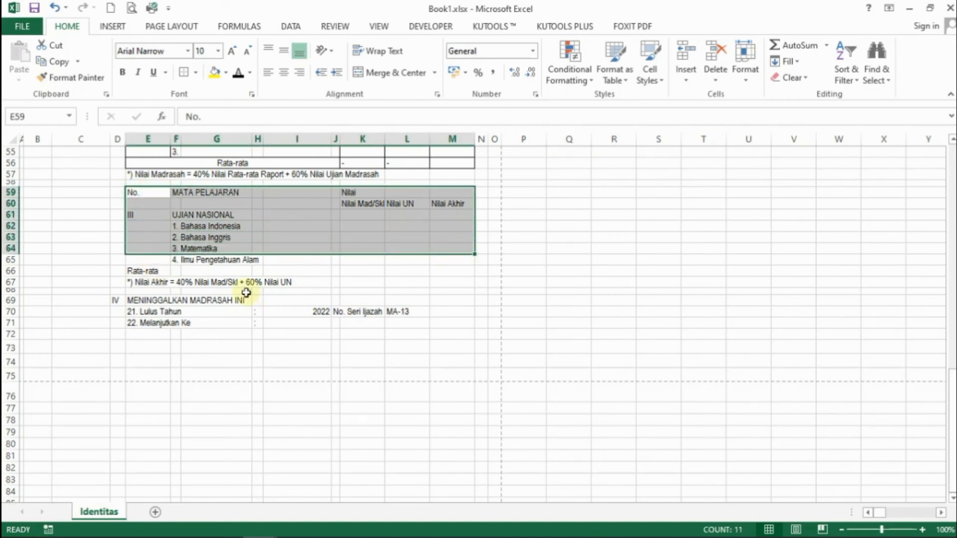
{"action": "scroll", "coordinate": [175, 270], "scroll_direction": "up", "scroll_amount": 2}
{"action": "left_click", "coordinate": [146, 284]}
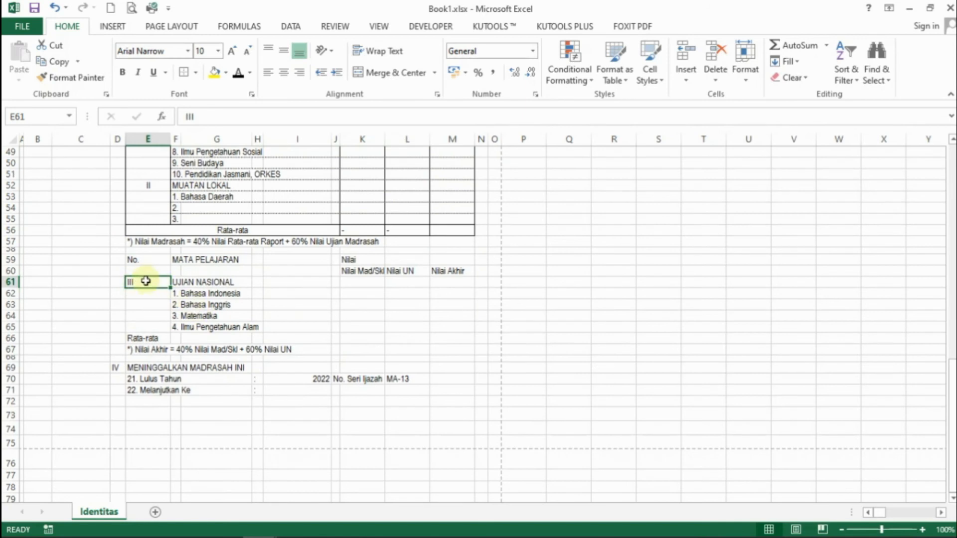
{"action": "left_click", "coordinate": [281, 75]}
{"action": "left_click", "coordinate": [282, 52]}
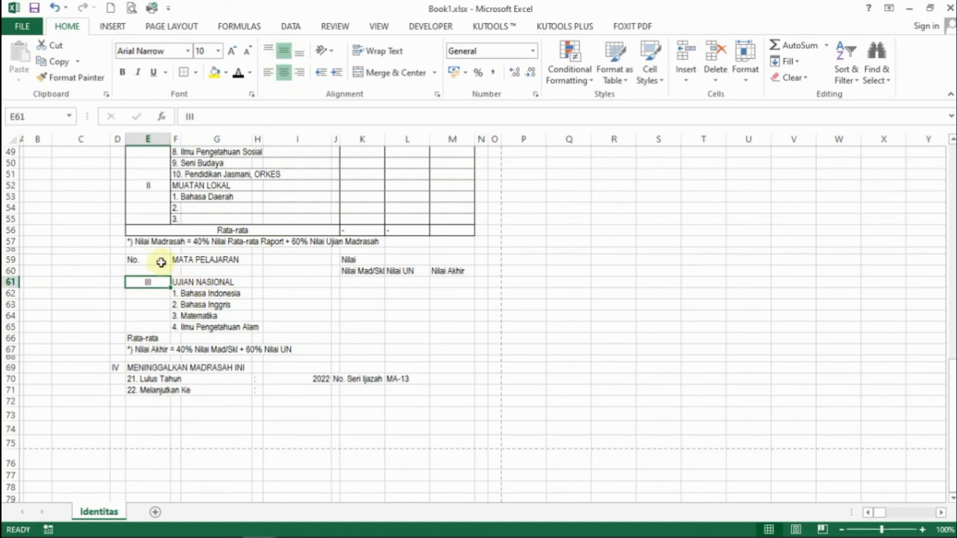
- Merge and center the No. header across E59:E60 and MATA PELAJARAN across F59:J60, with both aligned to the vertical middle
{"action": "left_click_drag", "start_coordinate": [151, 260], "coordinate": [155, 268]}
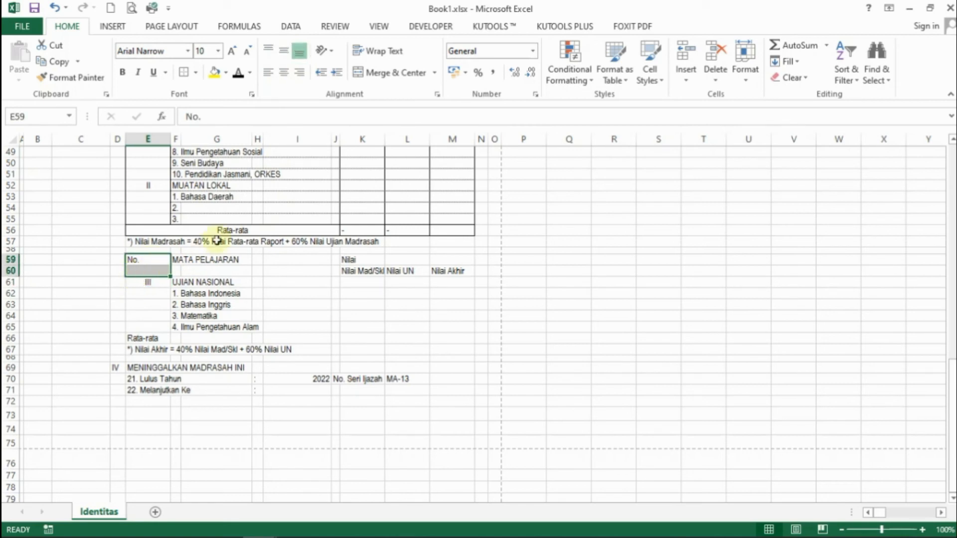
{"action": "left_click", "coordinate": [363, 73]}
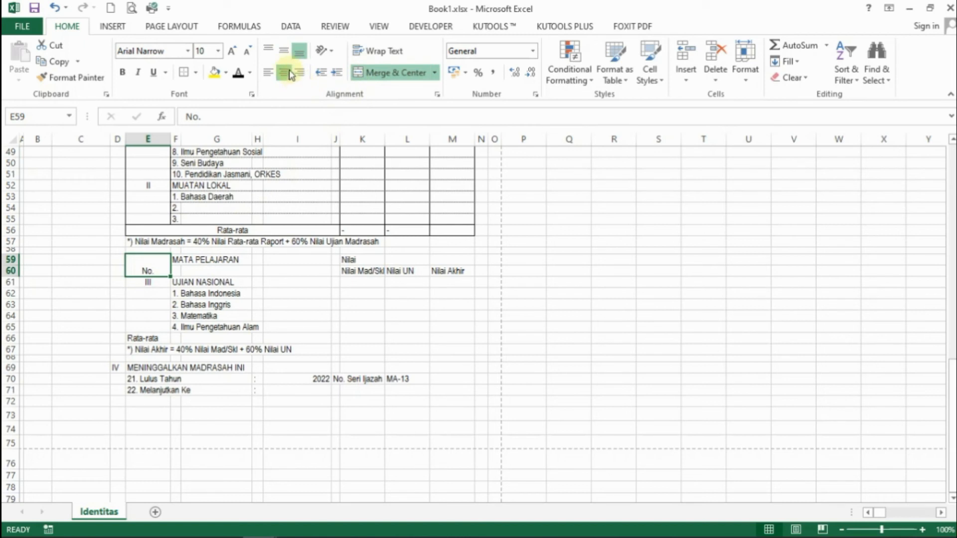
{"action": "left_click", "coordinate": [283, 50]}
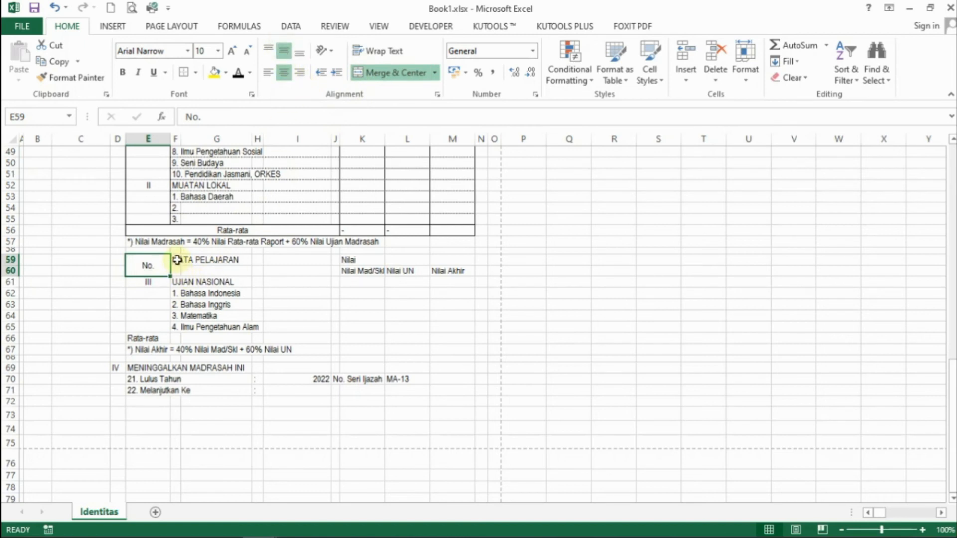
{"action": "left_click_drag", "start_coordinate": [177, 260], "coordinate": [337, 272]}
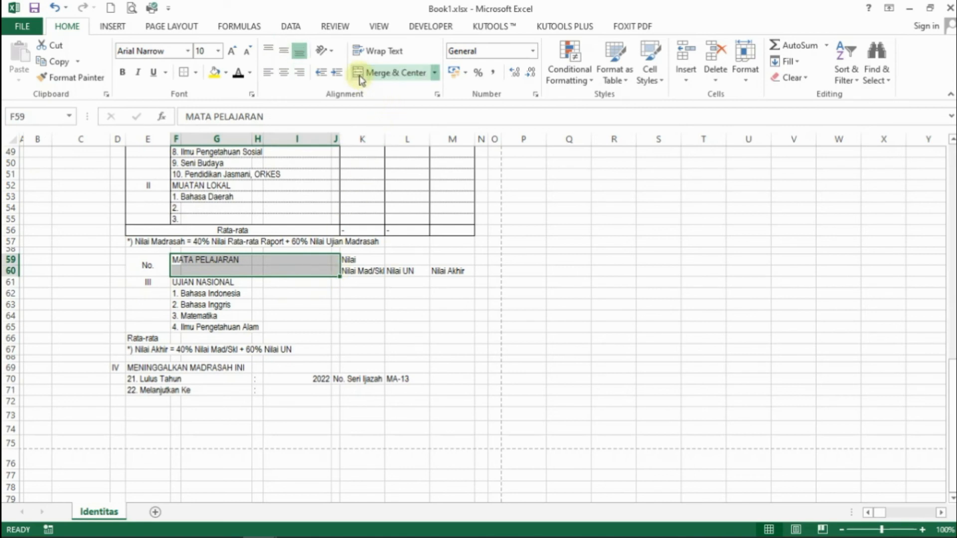
{"action": "left_click", "coordinate": [360, 73]}
{"action": "left_click", "coordinate": [284, 50]}
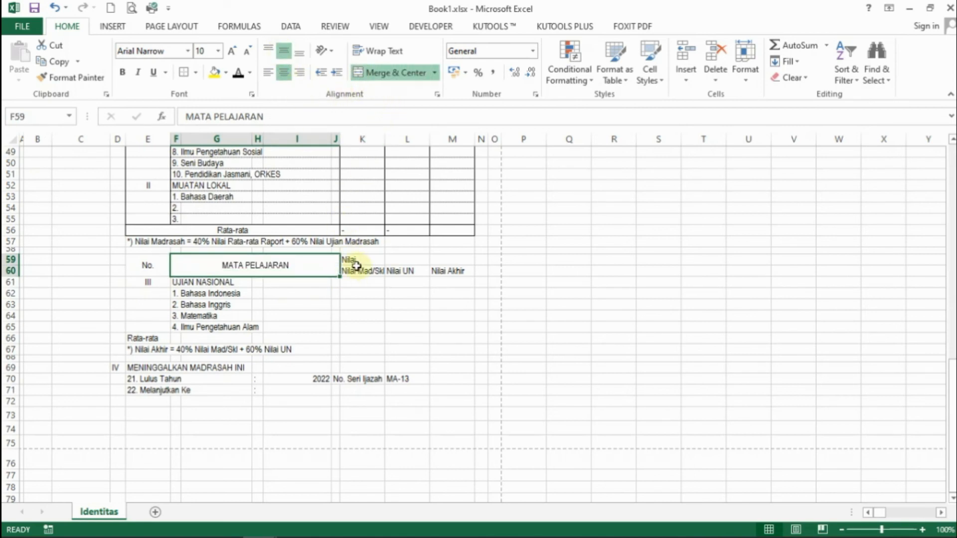
- Merge and center the Nilai header across K59:M59, and center the Nilai Mad/Skl, Nilai UN and Nilai Akhir headers in K60:M60 horizontally and vertically
{"action": "left_click_drag", "start_coordinate": [352, 262], "coordinate": [453, 259]}
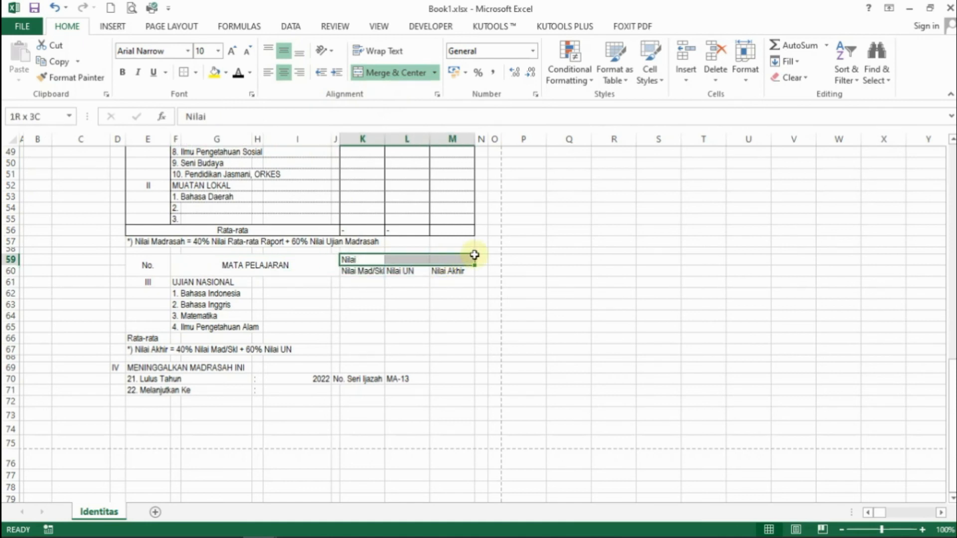
{"action": "left_click", "coordinate": [360, 73]}
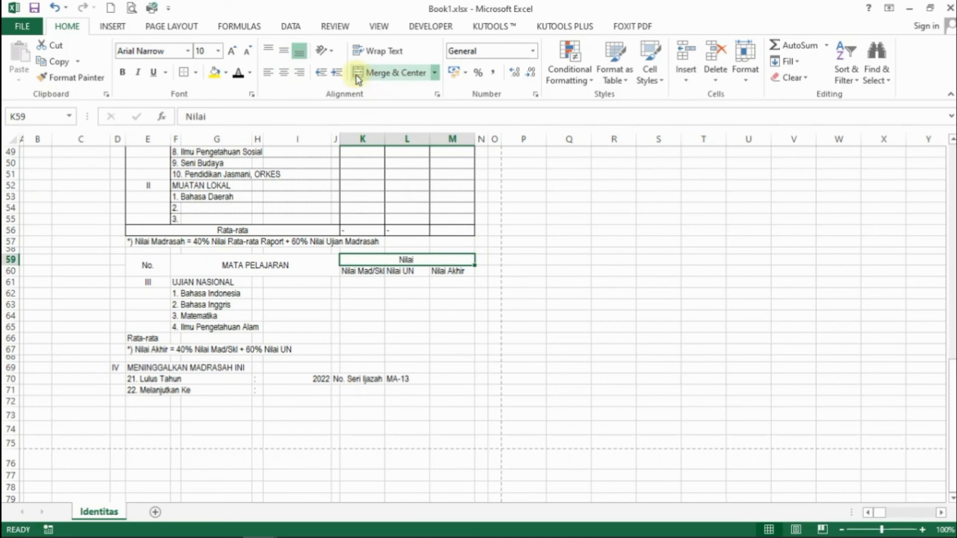
{"action": "left_click", "coordinate": [285, 49]}
{"action": "left_click_drag", "start_coordinate": [343, 274], "coordinate": [449, 274]}
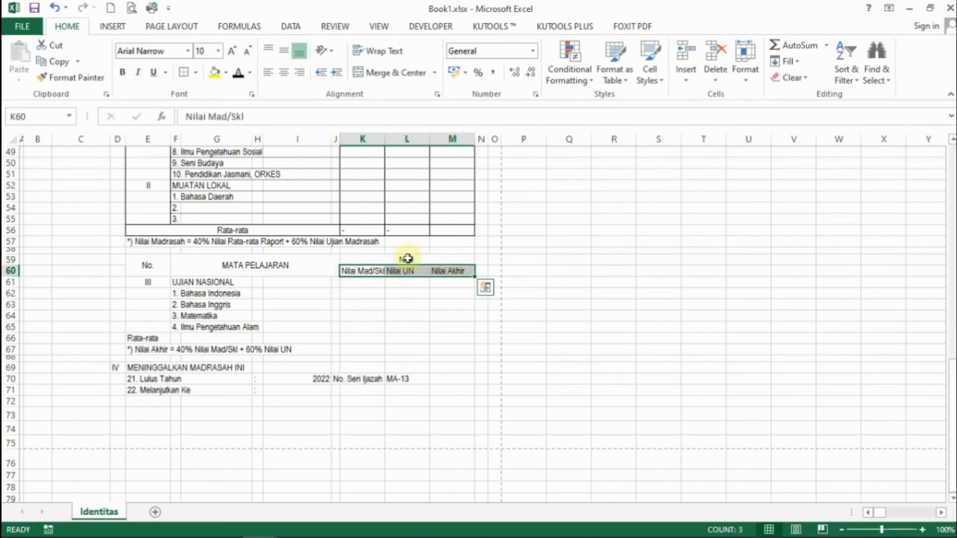
{"action": "left_click", "coordinate": [284, 73]}
{"action": "left_click", "coordinate": [282, 53]}
- Add outside borders around the whole UJIAN NASIONAL grade table, E59:M66
{"action": "scroll", "coordinate": [306, 349], "scroll_direction": "down", "scroll_amount": 2}
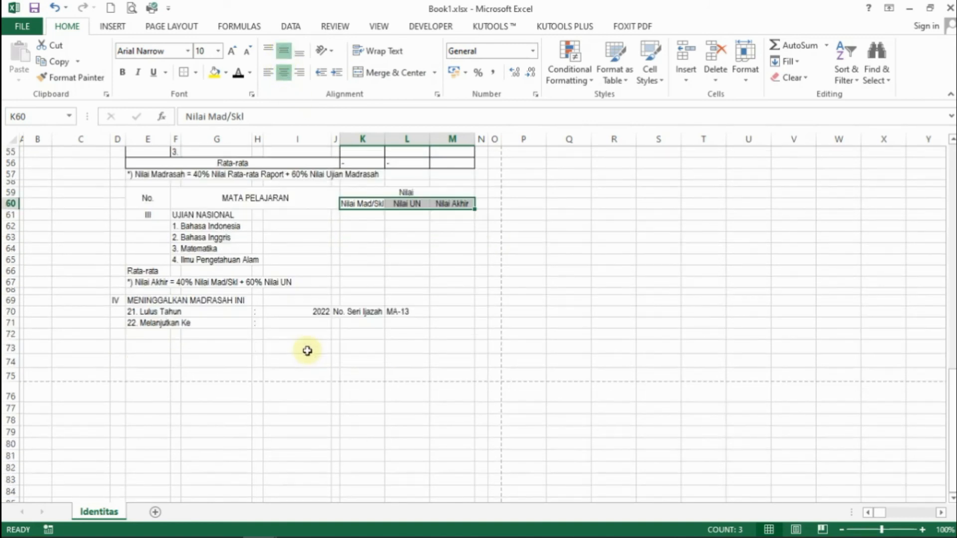
{"action": "scroll", "coordinate": [306, 351], "scroll_direction": "up", "scroll_amount": 2}
{"action": "left_click", "coordinate": [135, 265]}
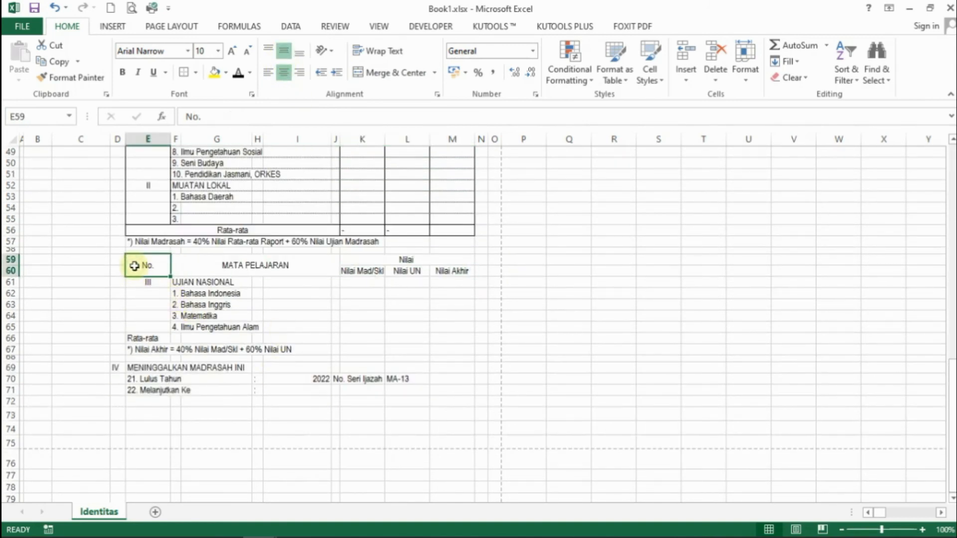
{"action": "left_click_drag", "start_coordinate": [141, 271], "coordinate": [398, 340]}
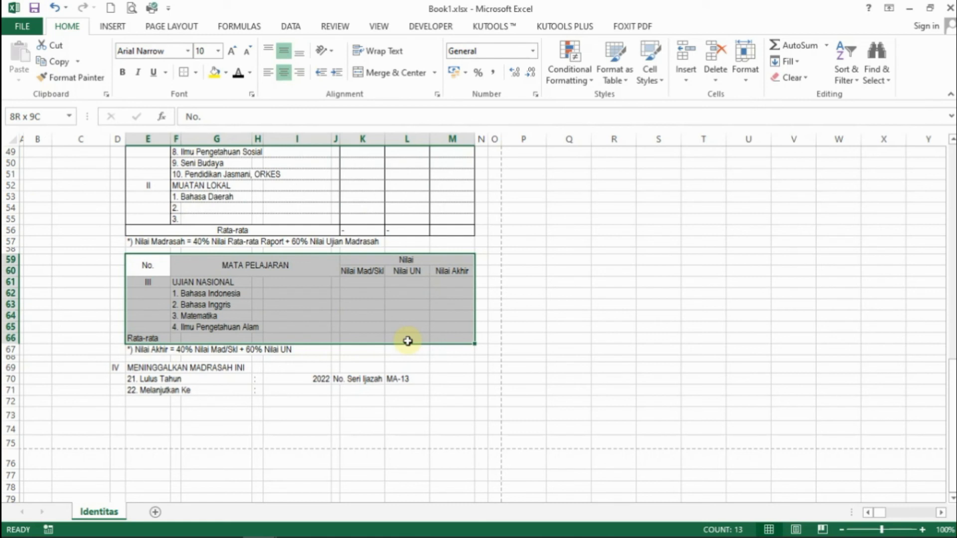
{"action": "left_click_drag", "start_coordinate": [408, 341], "coordinate": [408, 341]}
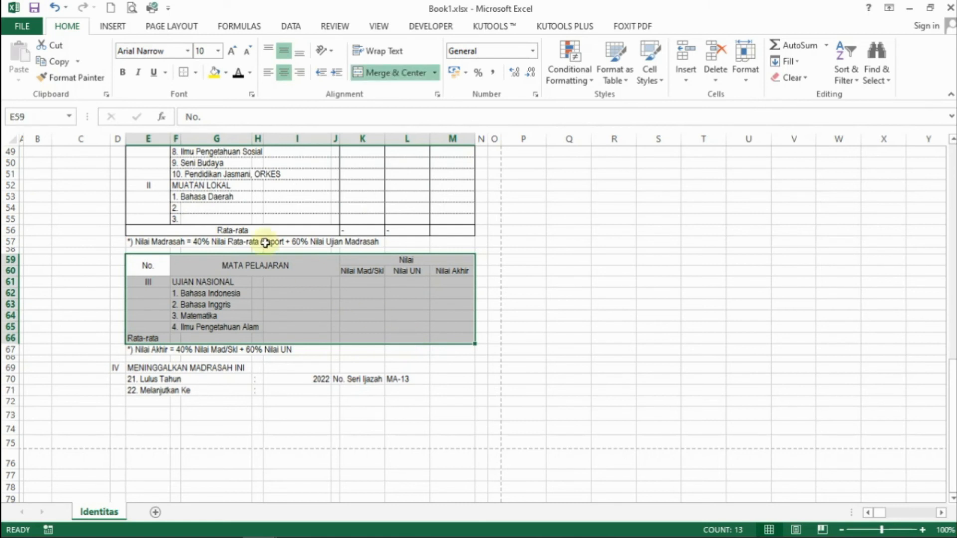
{"action": "left_click", "coordinate": [195, 73]}
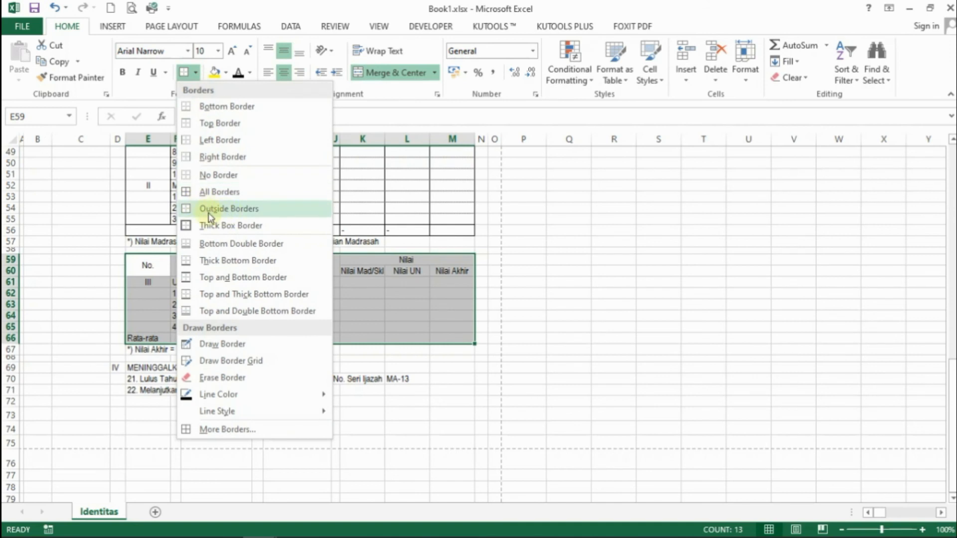
{"action": "left_click", "coordinate": [191, 212]}
- Add outside borders around the MATA PELAJARAN column F59:J66 and around the table's header rows E59:M60
{"action": "left_click", "coordinate": [229, 261]}
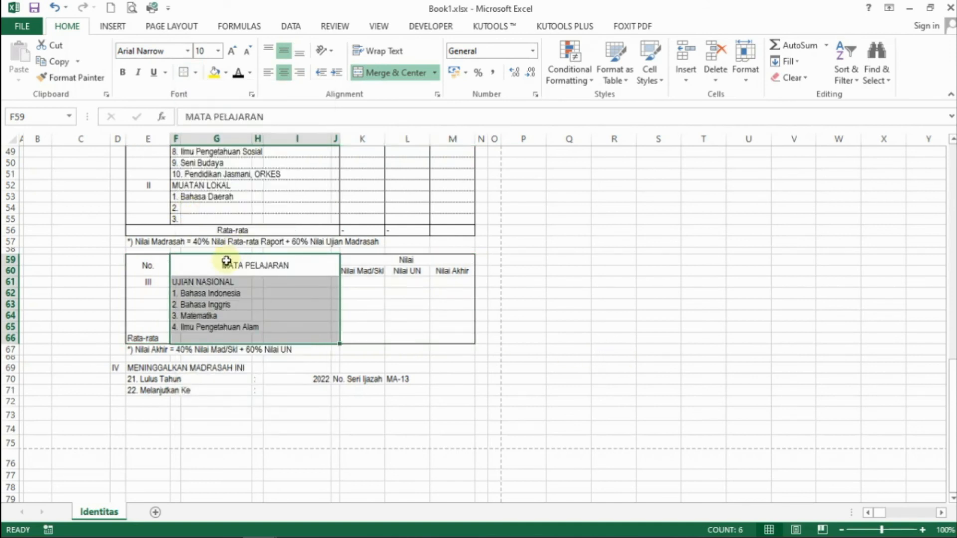
{"action": "left_click_drag", "start_coordinate": [225, 264], "coordinate": [235, 341]}
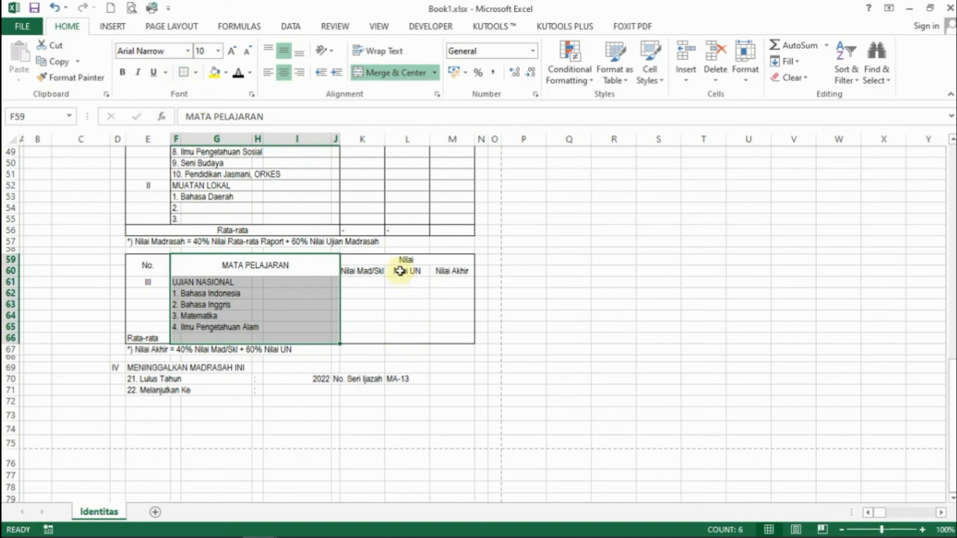
{"action": "left_click_drag", "start_coordinate": [145, 272], "coordinate": [420, 269]}
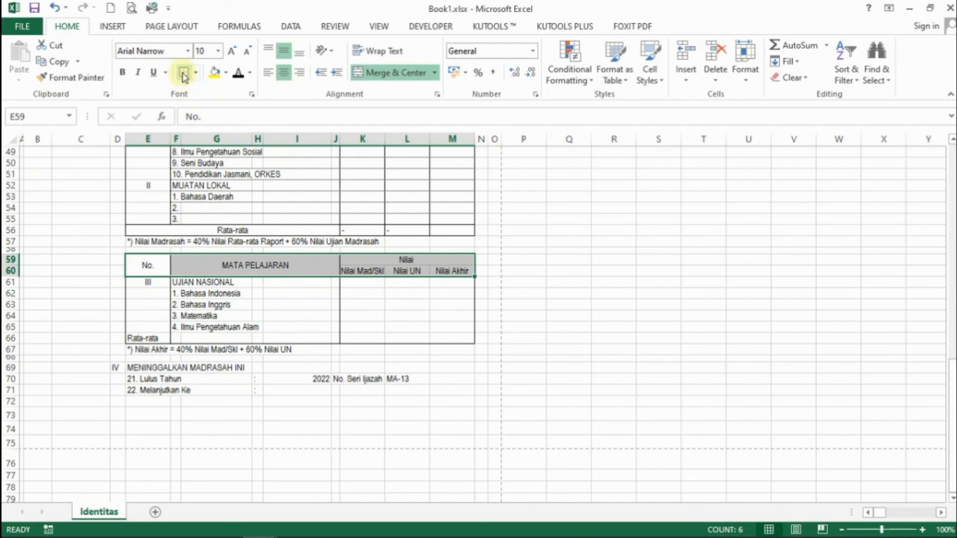
{"action": "left_click", "coordinate": [423, 349]}
- Add outside borders around the Nilai UN column L60:L66 and around the Nilai sub-header cells K60:M60
{"action": "left_click_drag", "start_coordinate": [396, 269], "coordinate": [406, 338]}
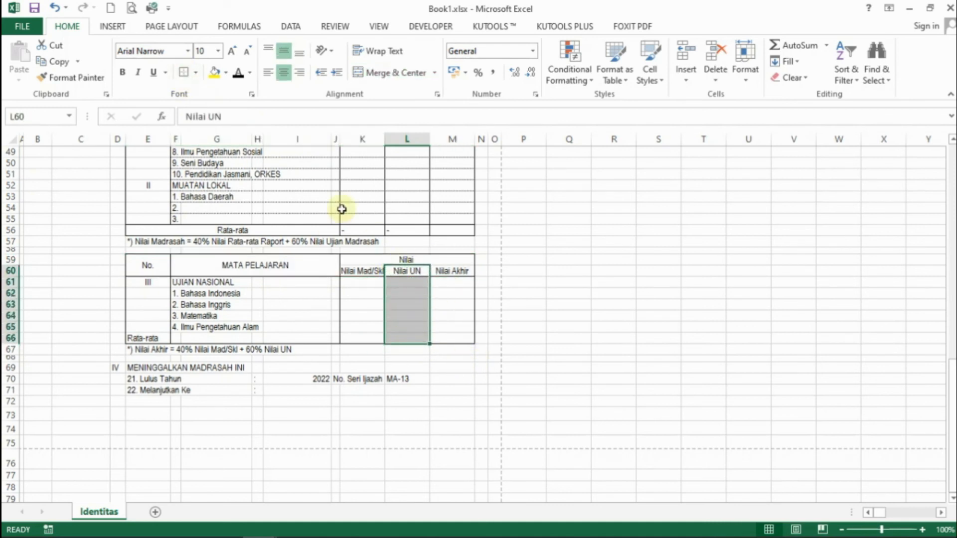
{"action": "left_click", "coordinate": [184, 73]}
{"action": "left_click", "coordinate": [568, 294]}
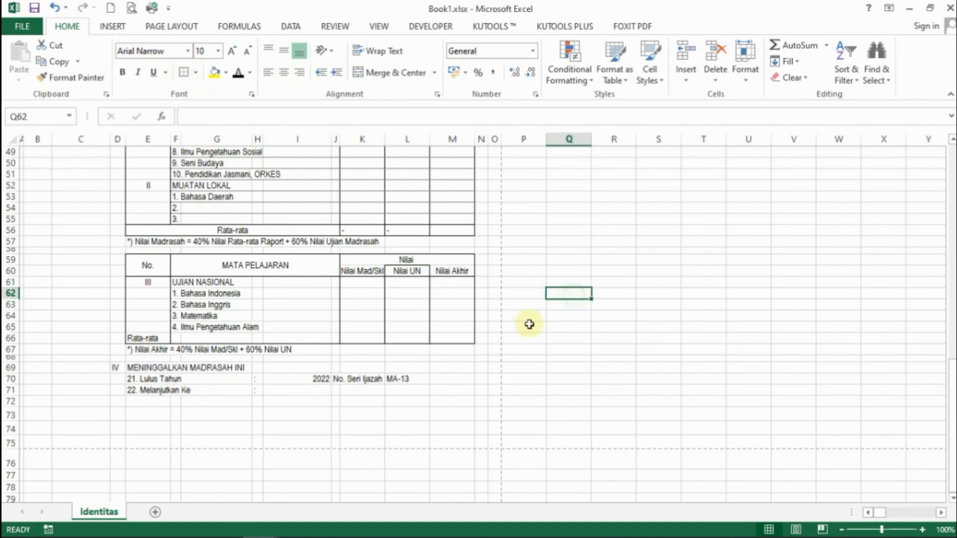
{"action": "left_click_drag", "start_coordinate": [349, 270], "coordinate": [466, 272]}
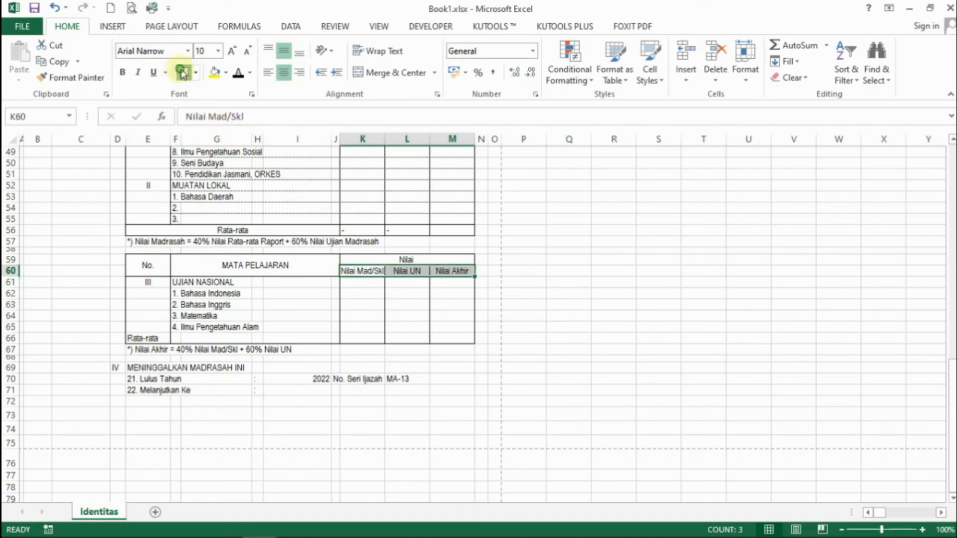
- Add outside borders around the Raport, UM/US and Mad/Skl sub-header cells K35:M35 in the UJIAN MADRASAH table
{"action": "scroll", "coordinate": [447, 343], "scroll_direction": "up", "scroll_amount": 10}
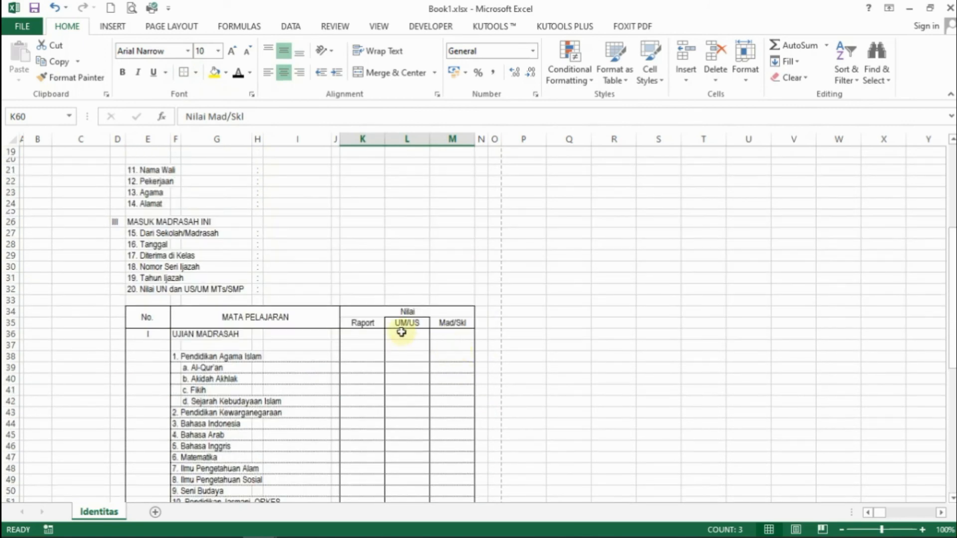
{"action": "left_click_drag", "start_coordinate": [357, 324], "coordinate": [444, 323]}
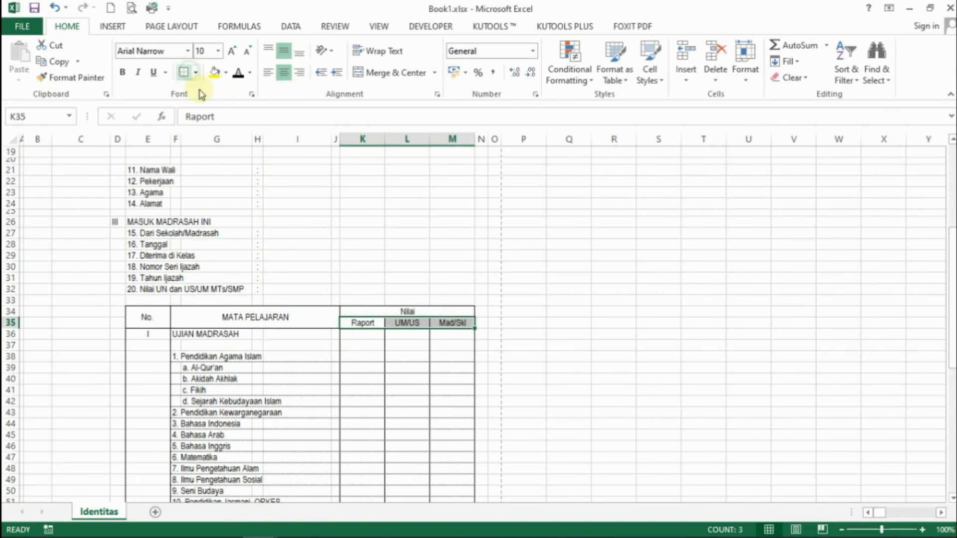
{"action": "left_click", "coordinate": [306, 212]}
- Add hairline top, middle and bottom horizontal borders to the Bahasa Inggris and Matematika rows, F63:M64
{"action": "scroll", "coordinate": [336, 265], "scroll_direction": "down", "scroll_amount": 6}
{"action": "scroll", "coordinate": [336, 265], "scroll_direction": "down", "scroll_amount": 7}
{"action": "scroll", "coordinate": [335, 265], "scroll_direction": "up", "scroll_amount": 2}
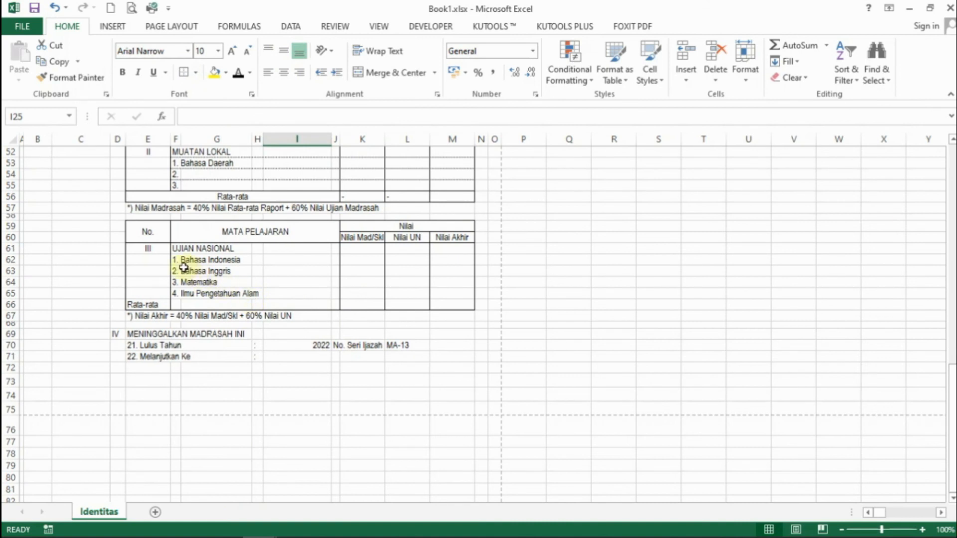
{"action": "left_click_drag", "start_coordinate": [178, 271], "coordinate": [457, 280]}
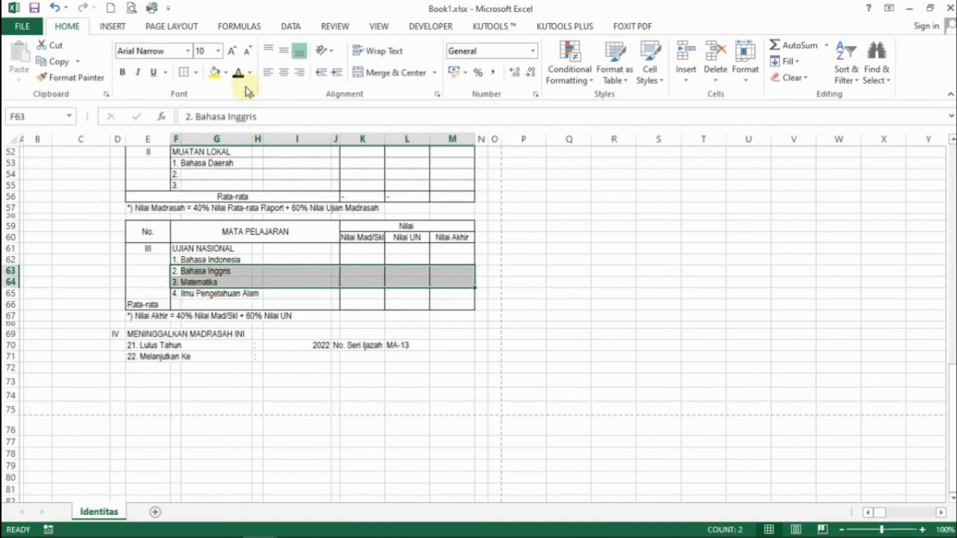
{"action": "left_click", "coordinate": [198, 74]}
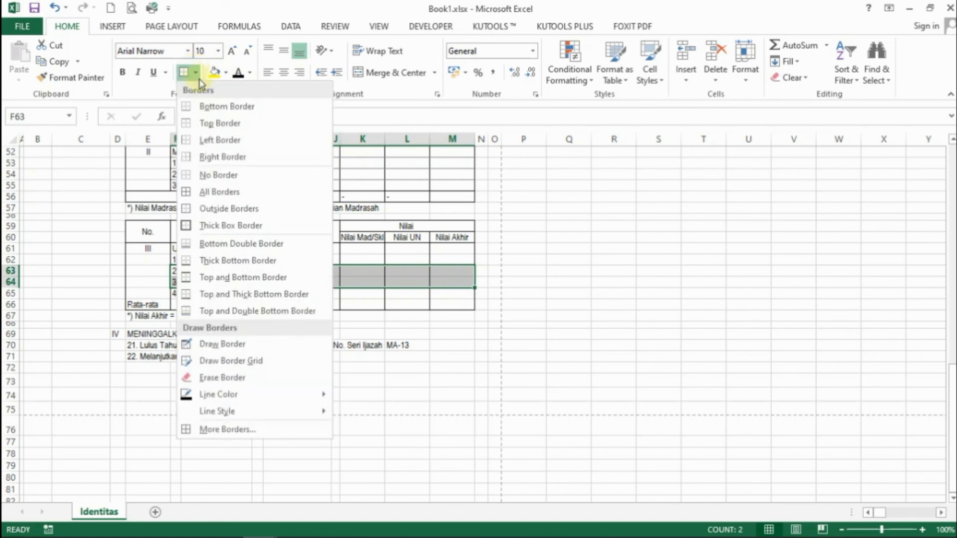
{"action": "left_click", "coordinate": [257, 428]}
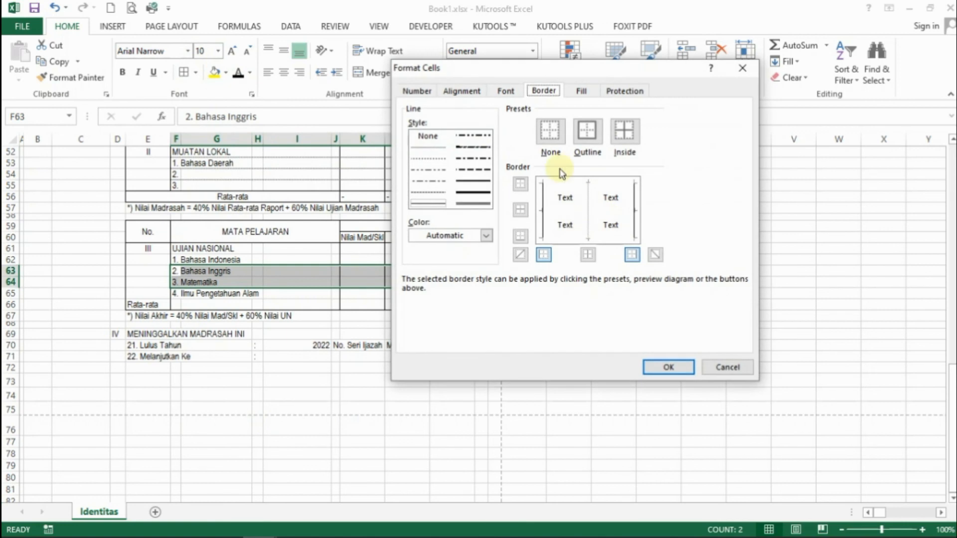
{"action": "left_click", "coordinate": [426, 148]}
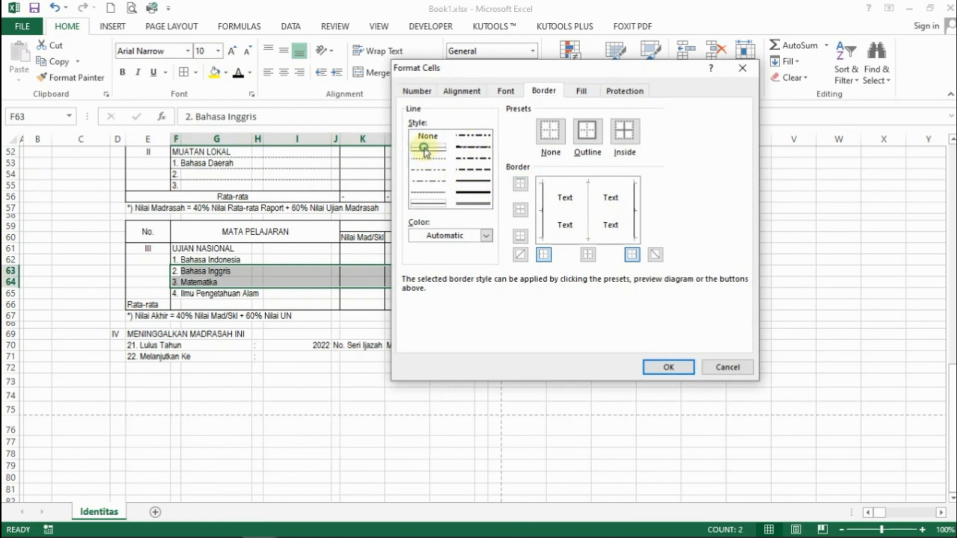
{"action": "left_click", "coordinate": [562, 183]}
{"action": "left_click", "coordinate": [566, 211]}
{"action": "left_click", "coordinate": [549, 238]}
{"action": "left_click", "coordinate": [663, 362]}
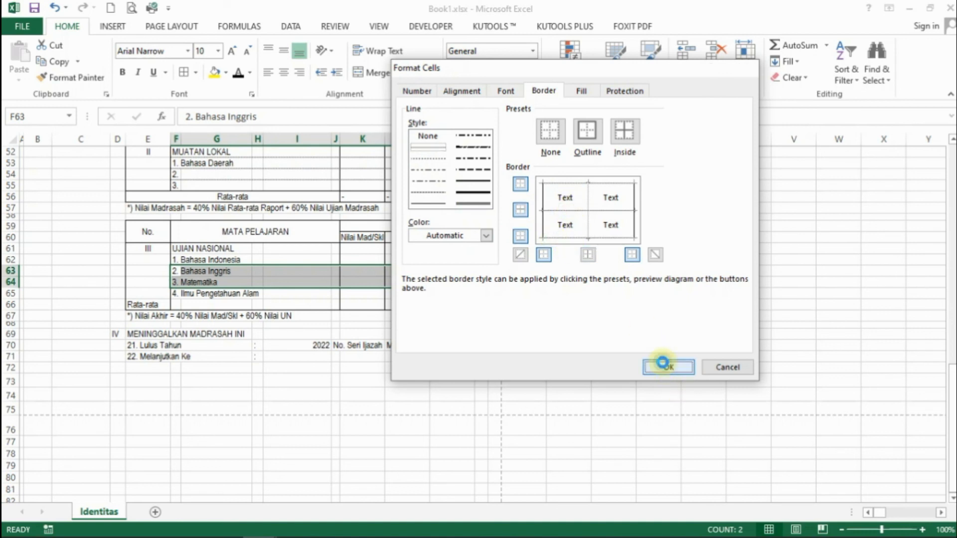
{"action": "left_click", "coordinate": [476, 380]}
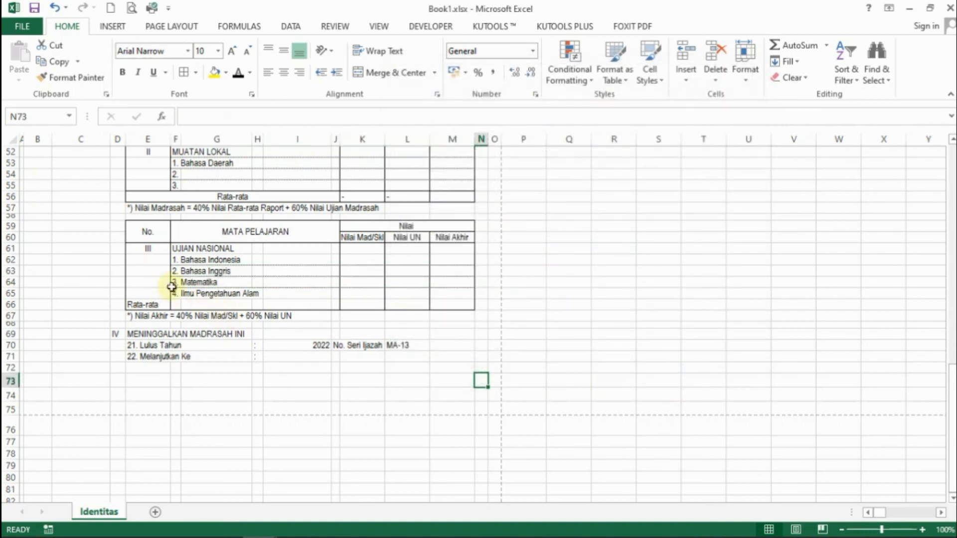
- Merge and center the Rata-rata label across E66:J66 and align it to the vertical middle
{"action": "scroll", "coordinate": [295, 321], "scroll_direction": "up", "scroll_amount": 2}
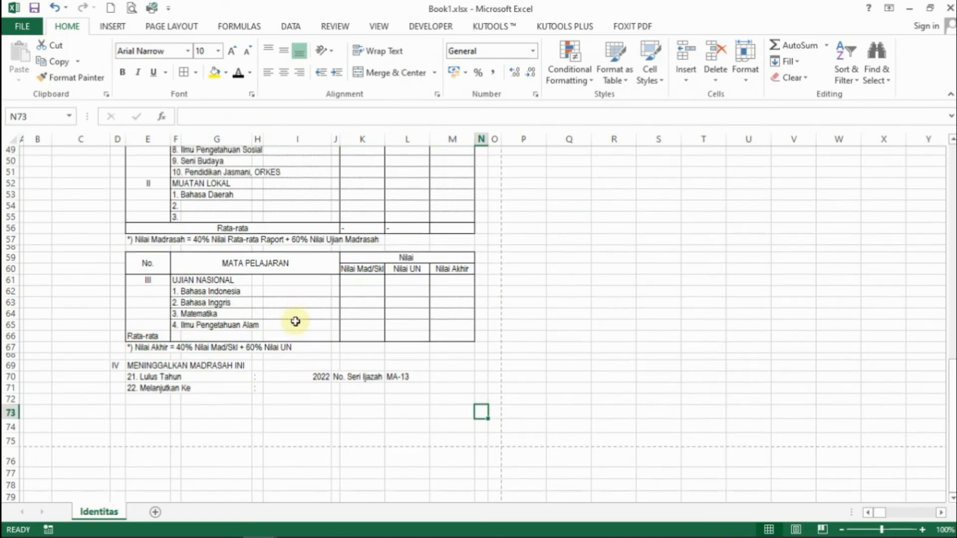
{"action": "left_click_drag", "start_coordinate": [130, 371], "coordinate": [334, 375]}
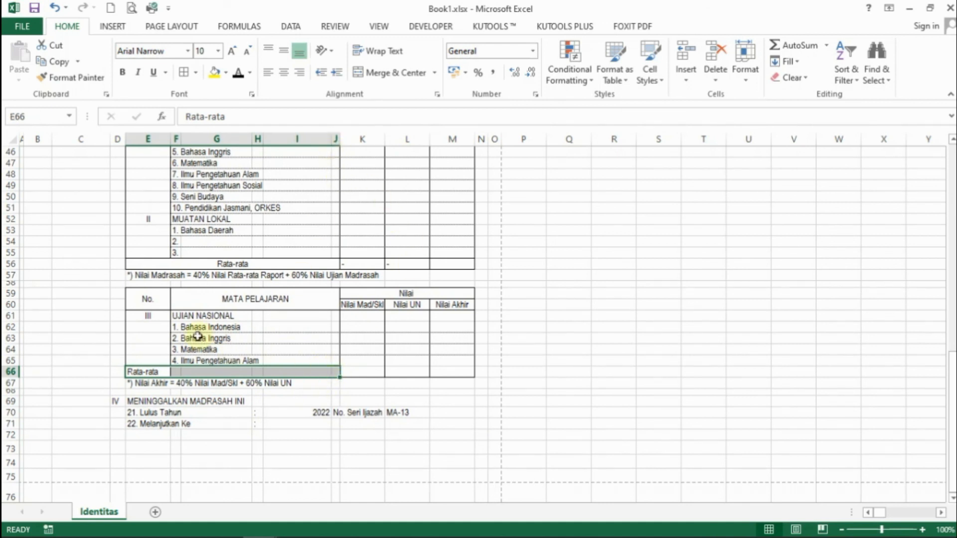
{"action": "left_click", "coordinate": [364, 73]}
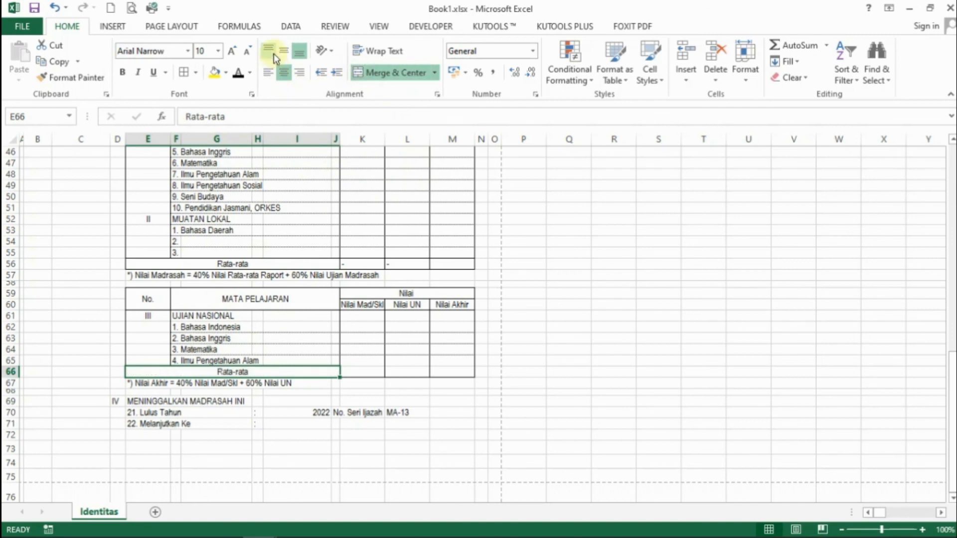
{"action": "left_click", "coordinate": [570, 361]}
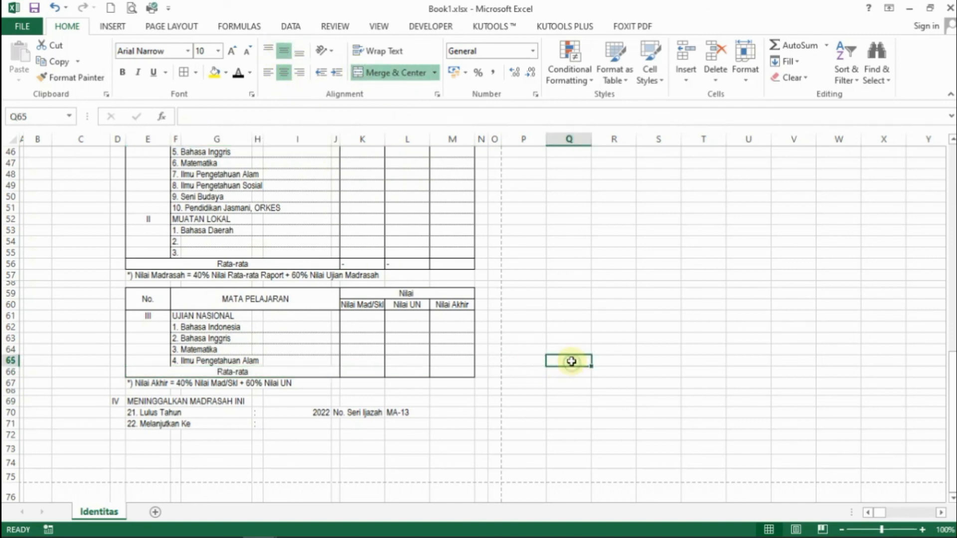
- Add borders around the merged Rata-rata cell E66:J66
{"action": "scroll", "coordinate": [432, 396], "scroll_direction": "down", "scroll_amount": 4}
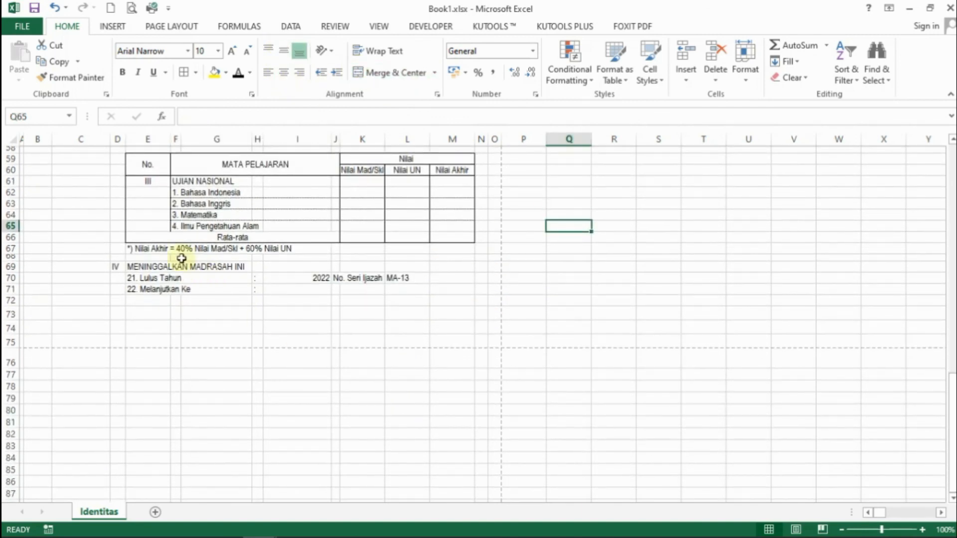
{"action": "left_click", "coordinate": [153, 234]}
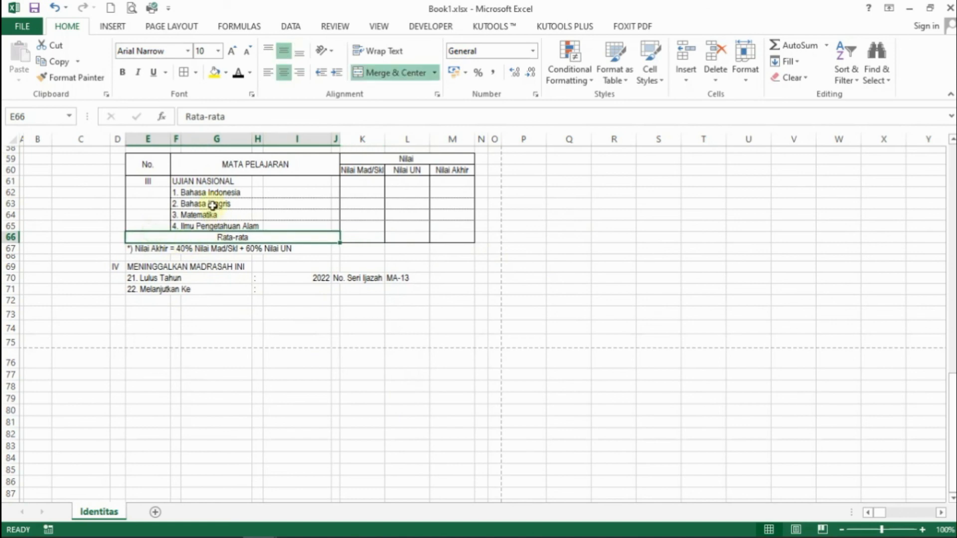
{"action": "left_click", "coordinate": [195, 72]}
{"action": "left_click", "coordinate": [191, 194]}
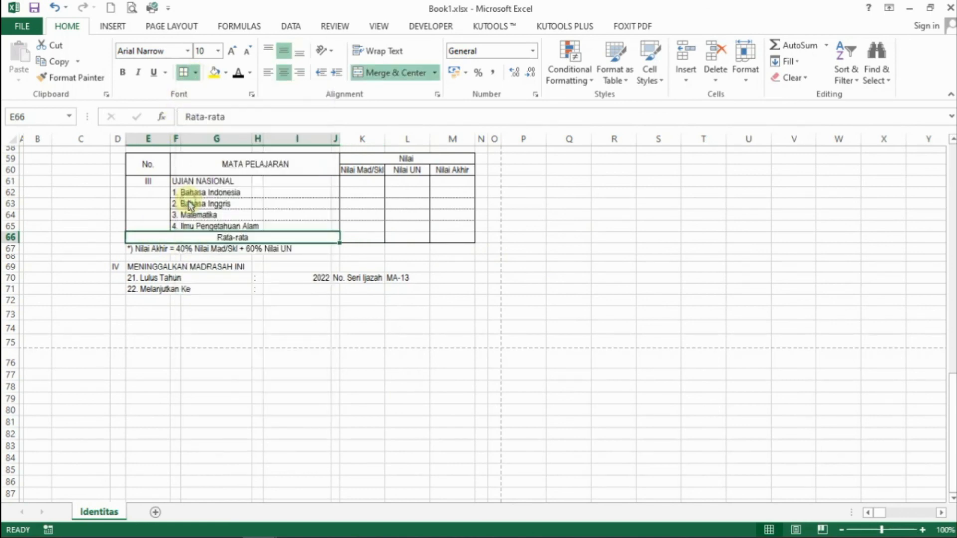
{"action": "left_click", "coordinate": [450, 340]}
- Save the workbook as Latihan Induk-2022 in the TUTORIAL EXCEL folder on drive E, as an Excel Workbook
{"action": "scroll", "coordinate": [306, 367], "scroll_direction": "up", "scroll_amount": 4}
{"action": "scroll", "coordinate": [307, 367], "scroll_direction": "up", "scroll_amount": 15}
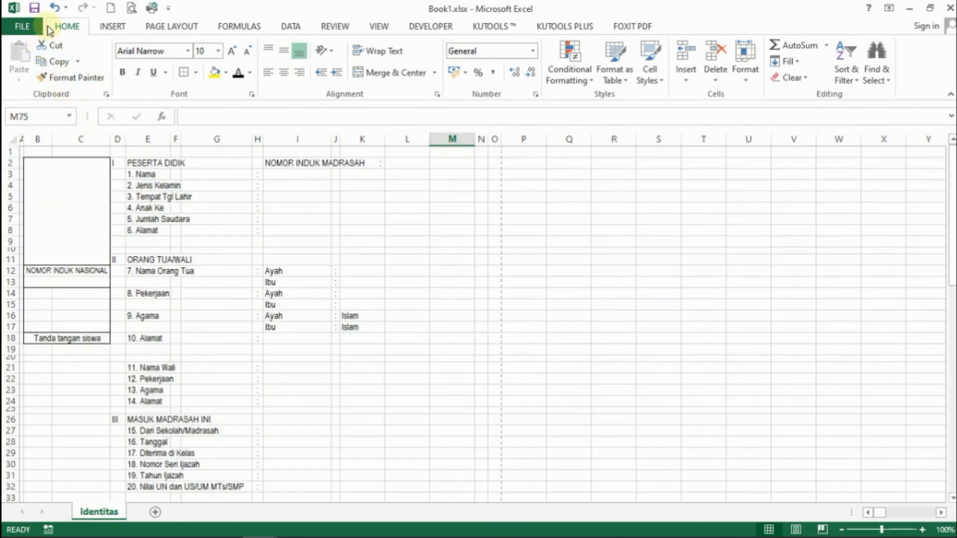
{"action": "left_click", "coordinate": [35, 25]}
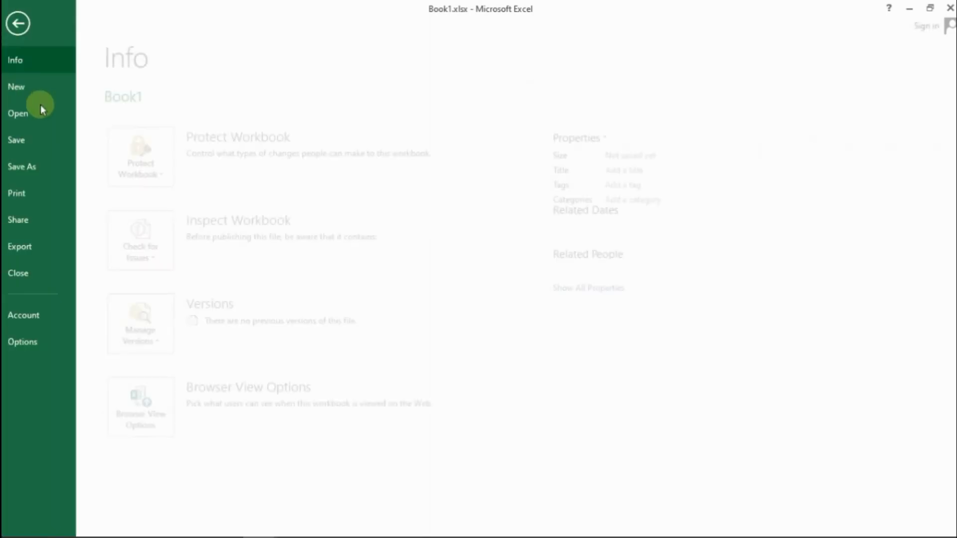
{"action": "left_click", "coordinate": [58, 175]}
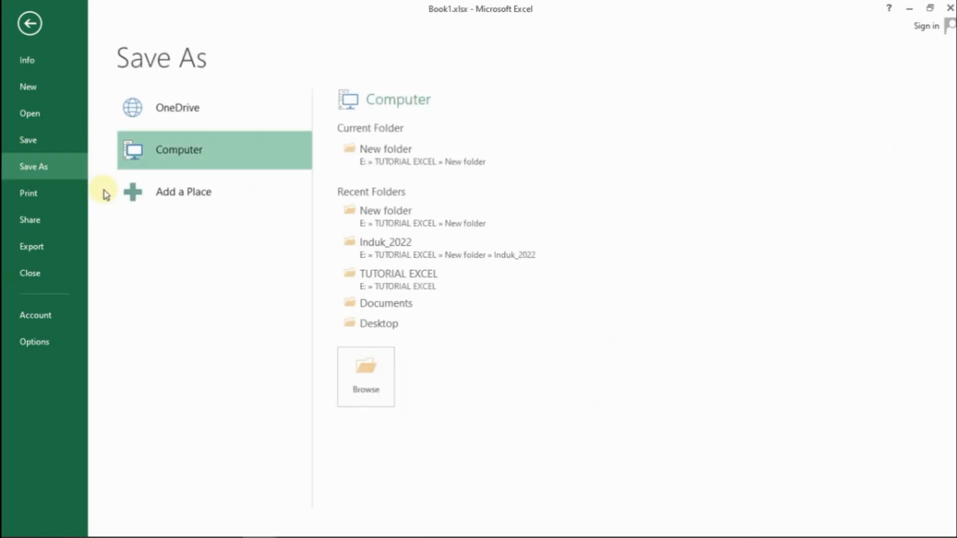
{"action": "type", "text": "Latihan Induk-2022"}
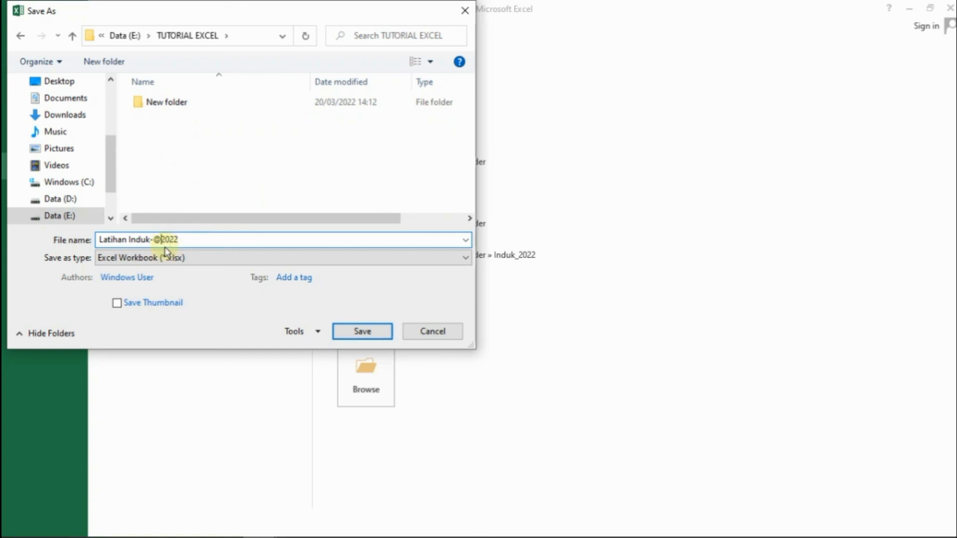
{"action": "left_click", "coordinate": [364, 333]}
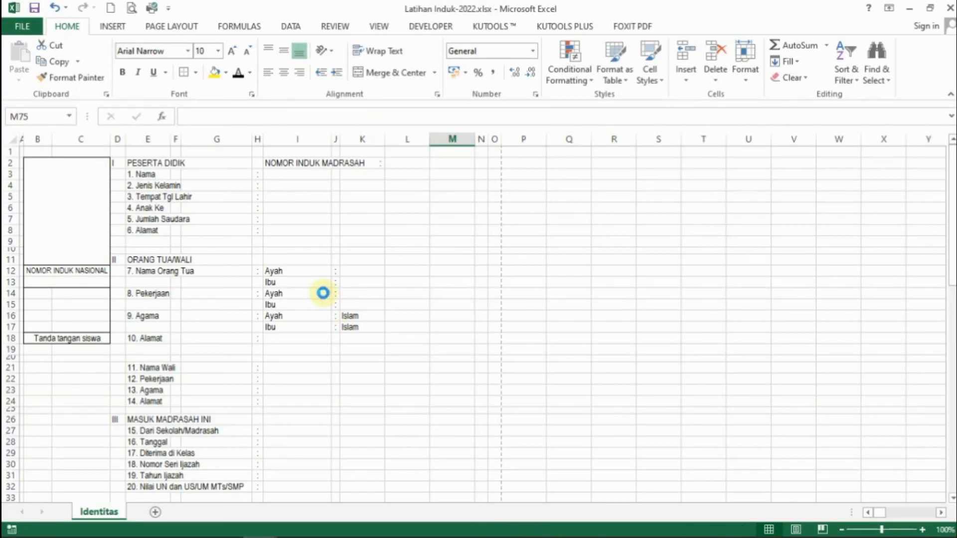
{"action": "scroll", "coordinate": [312, 304], "scroll_direction": "down", "scroll_amount": 20}
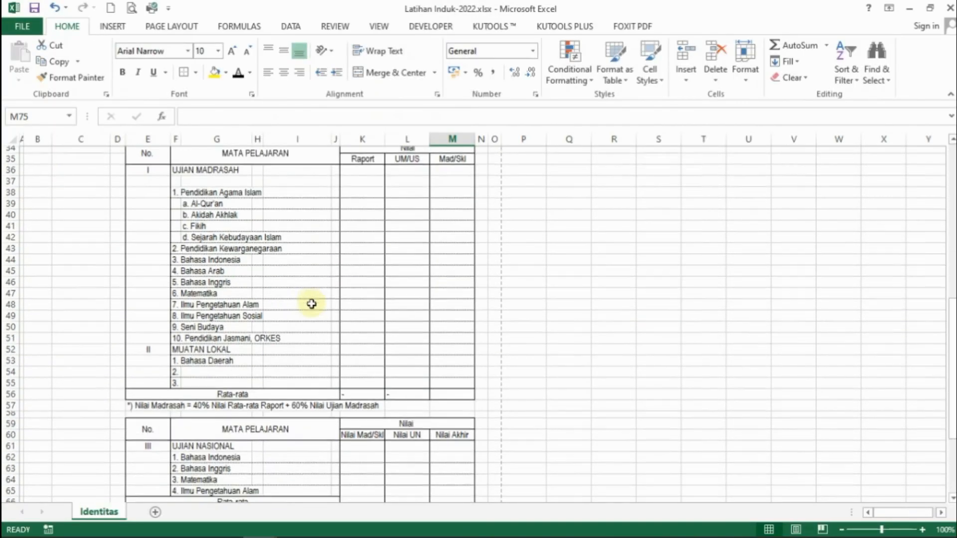
{"action": "scroll", "coordinate": [234, 357], "scroll_direction": "up", "scroll_amount": 18}
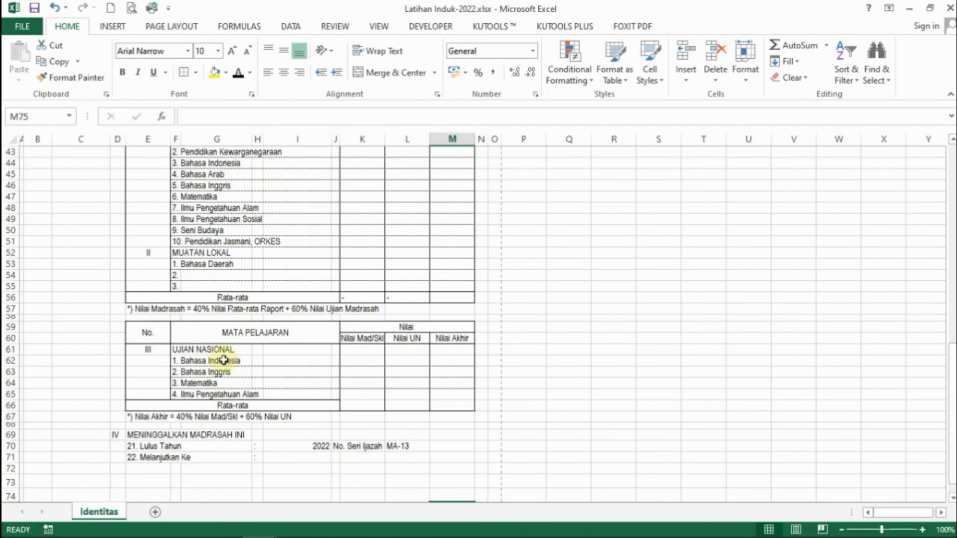
{"action": "scroll", "coordinate": [223, 358], "scroll_direction": "up", "scroll_amount": 2}
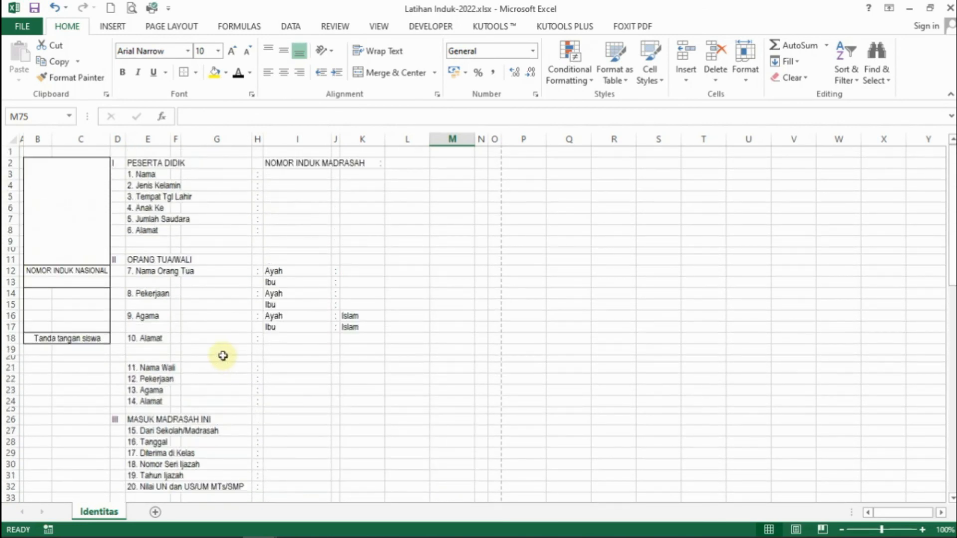